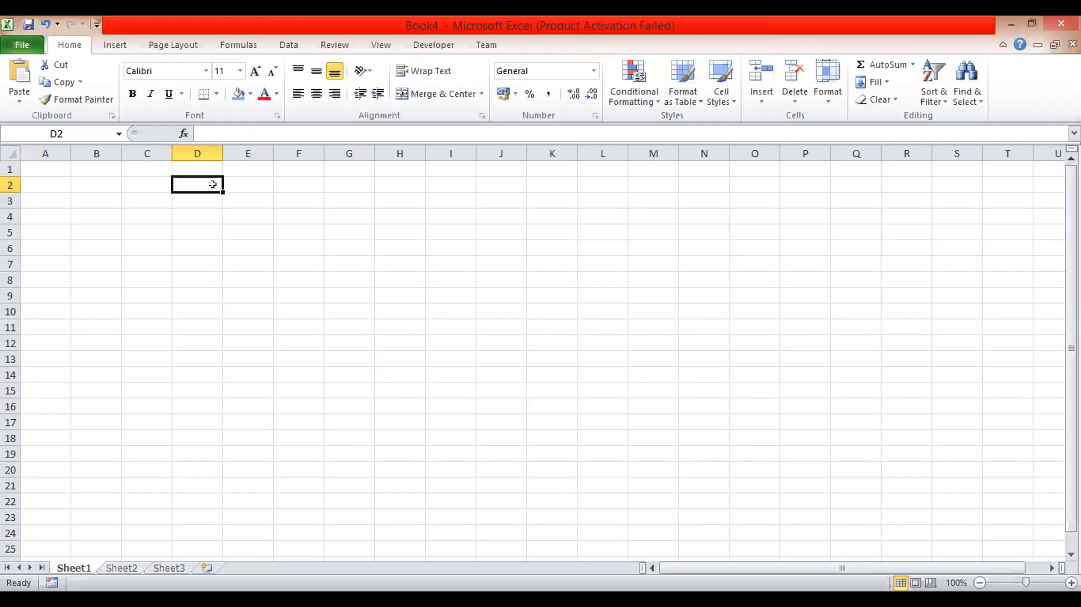
Step: Select various empty cells across Sheet1 to examine how each cell is named by its column and row
{"action": "left_click", "coordinate": [288, 187]}
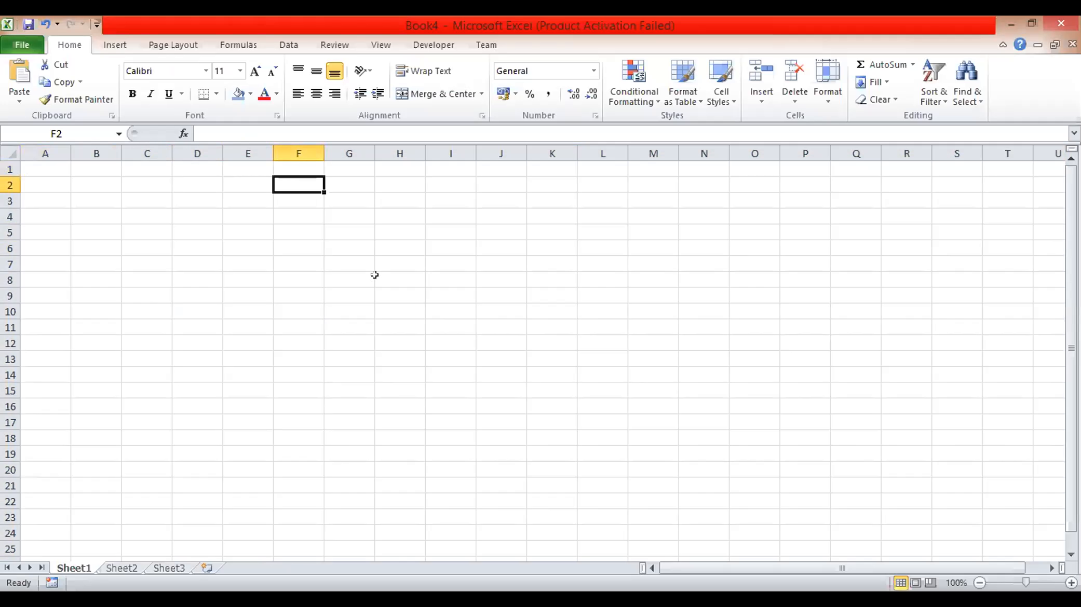
{"action": "left_click", "coordinate": [408, 309]}
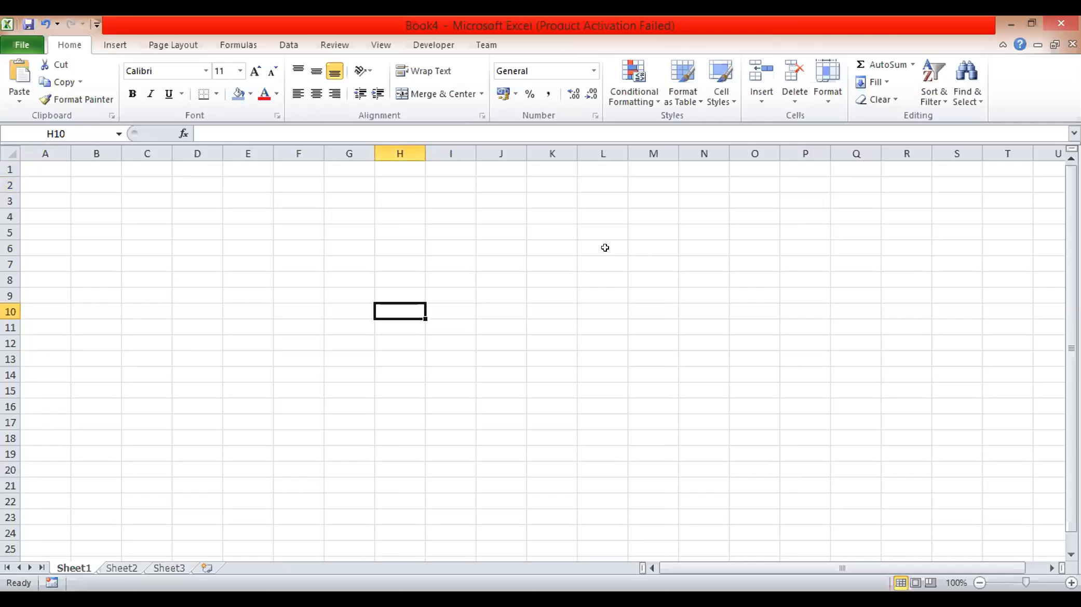
{"action": "left_click", "coordinate": [605, 247]}
{"action": "left_click", "coordinate": [643, 250]}
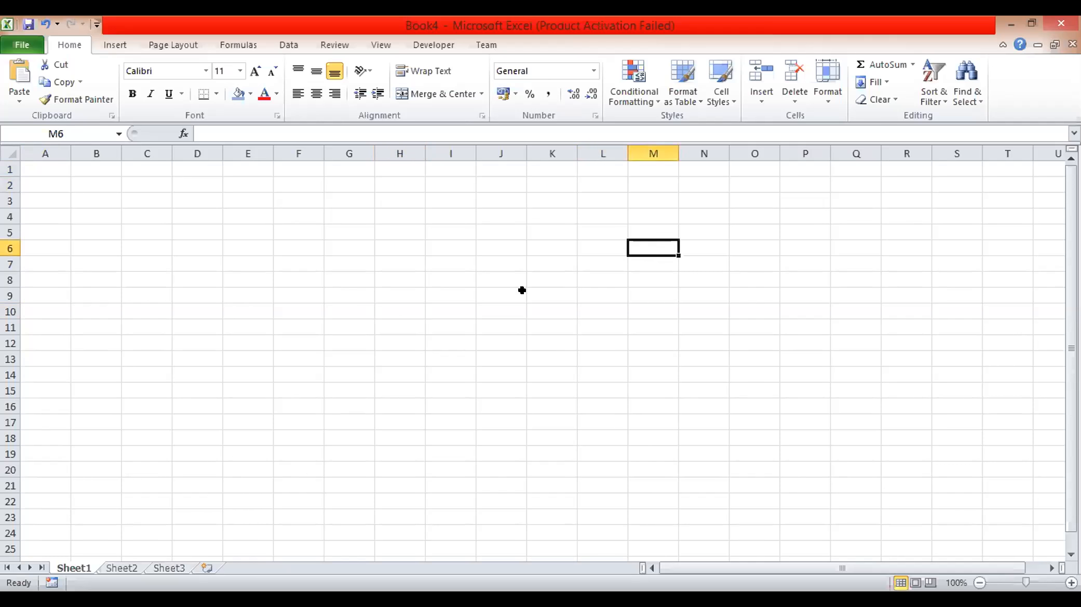
{"action": "left_click", "coordinate": [500, 293]}
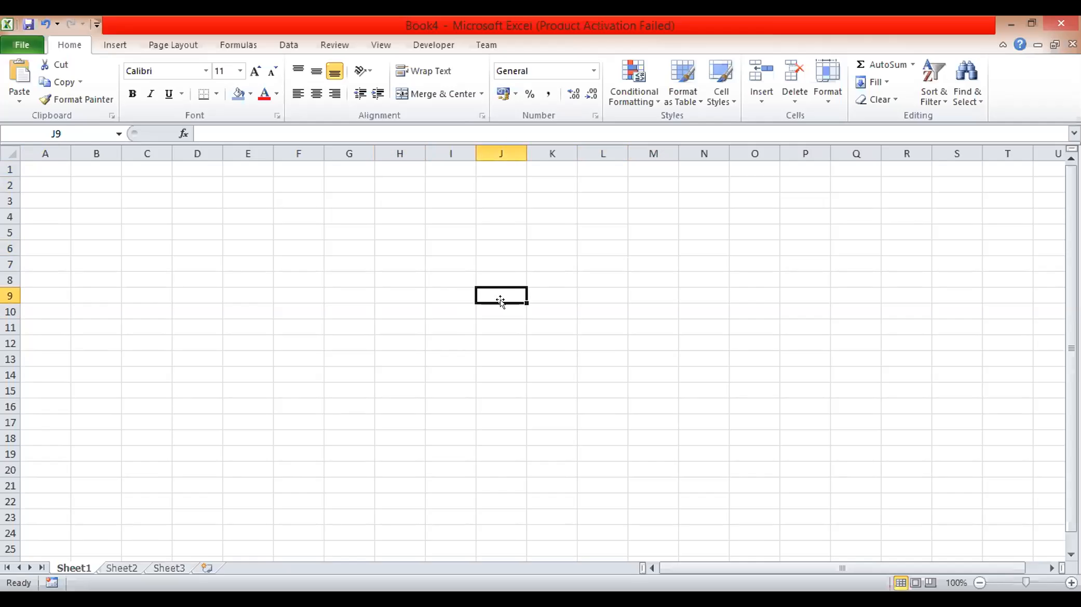
{"action": "left_click", "coordinate": [402, 291]}
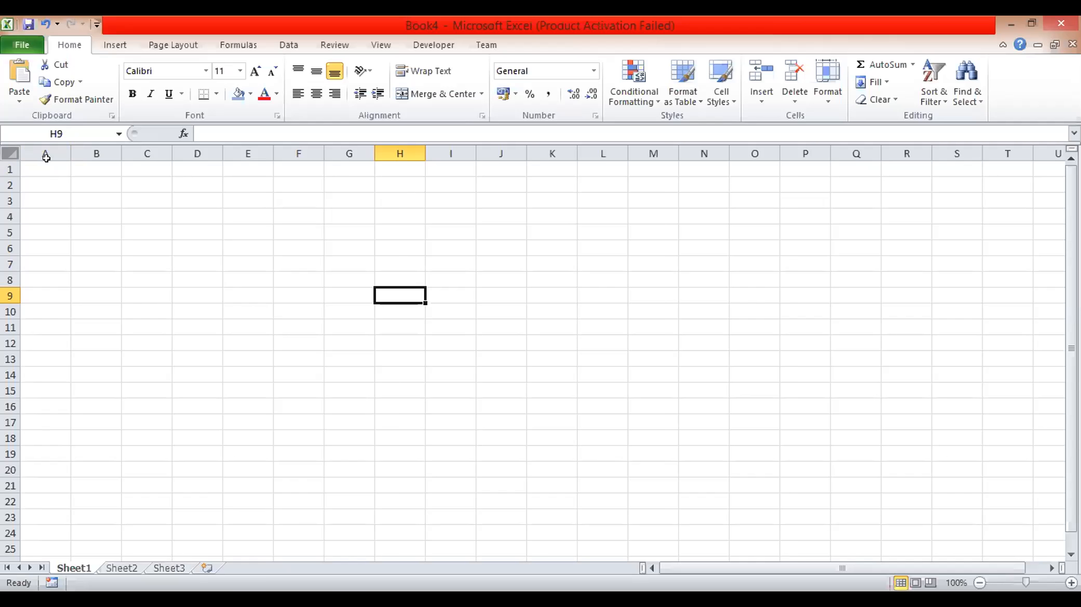
{"action": "left_click", "coordinate": [298, 342]}
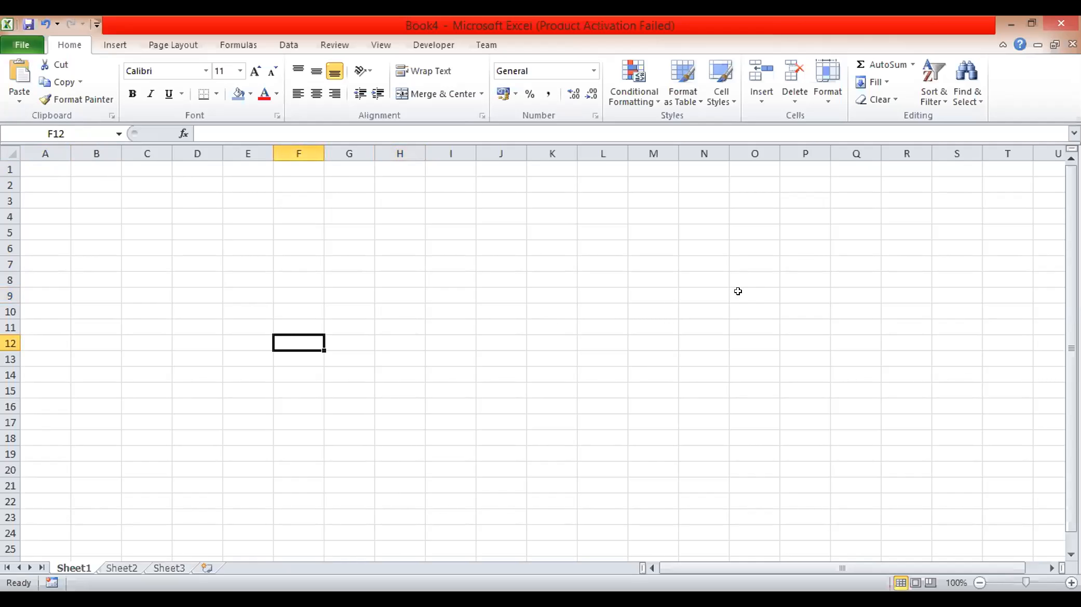
{"action": "left_click", "coordinate": [610, 348]}
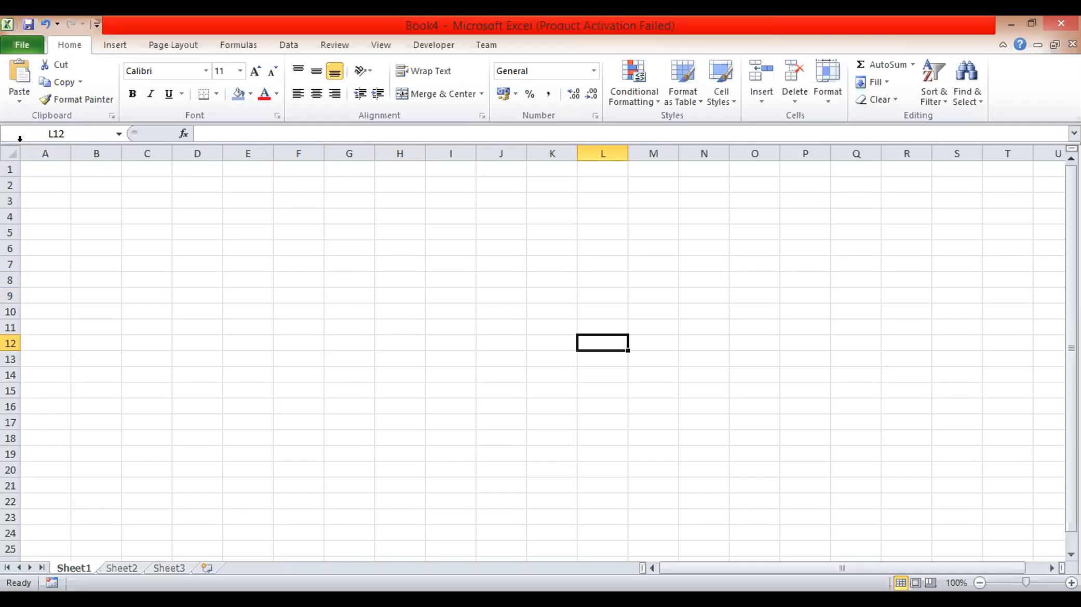
{"action": "left_click", "coordinate": [399, 339]}
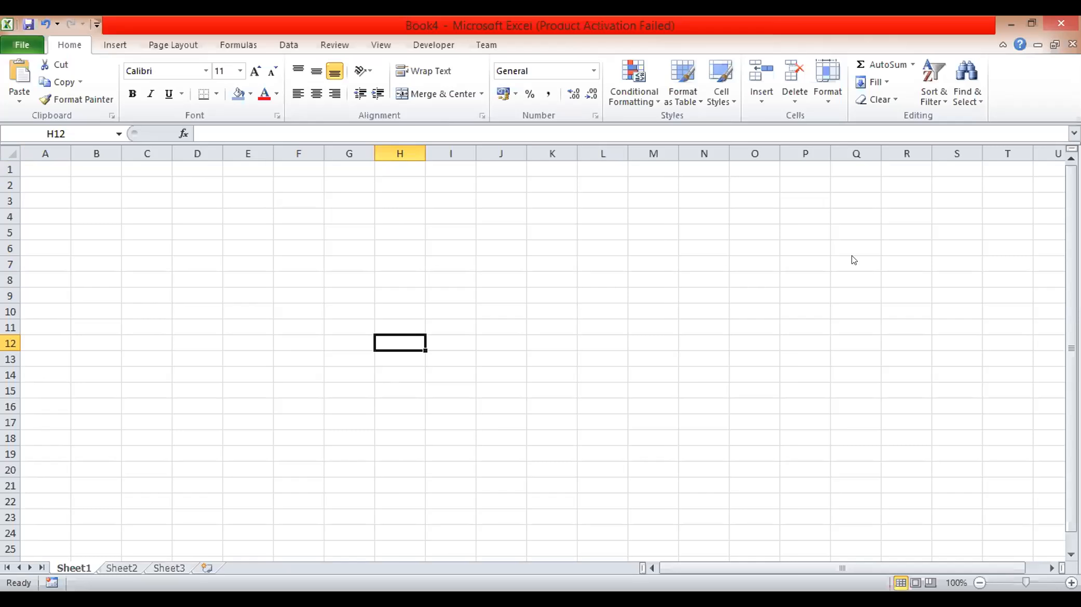
Step: Switch to the Introduction to Excel slide show and advance to the topic on copying and pasting cell contents
{"action": "key", "text": "alt+Tab"}
{"action": "left_click", "coordinate": [584, 216]}
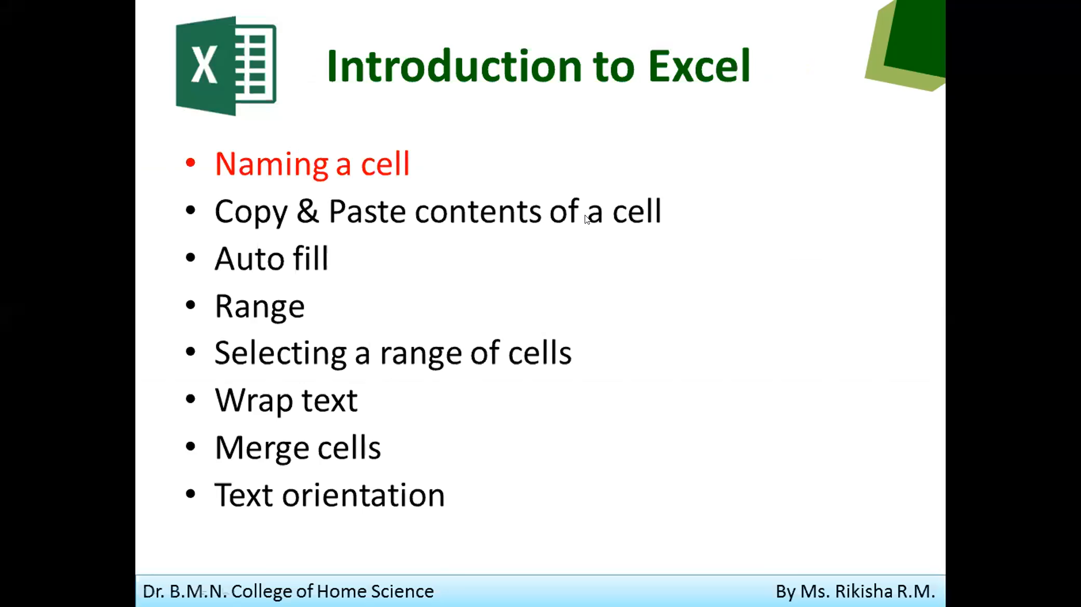
{"action": "key", "text": "Right"}
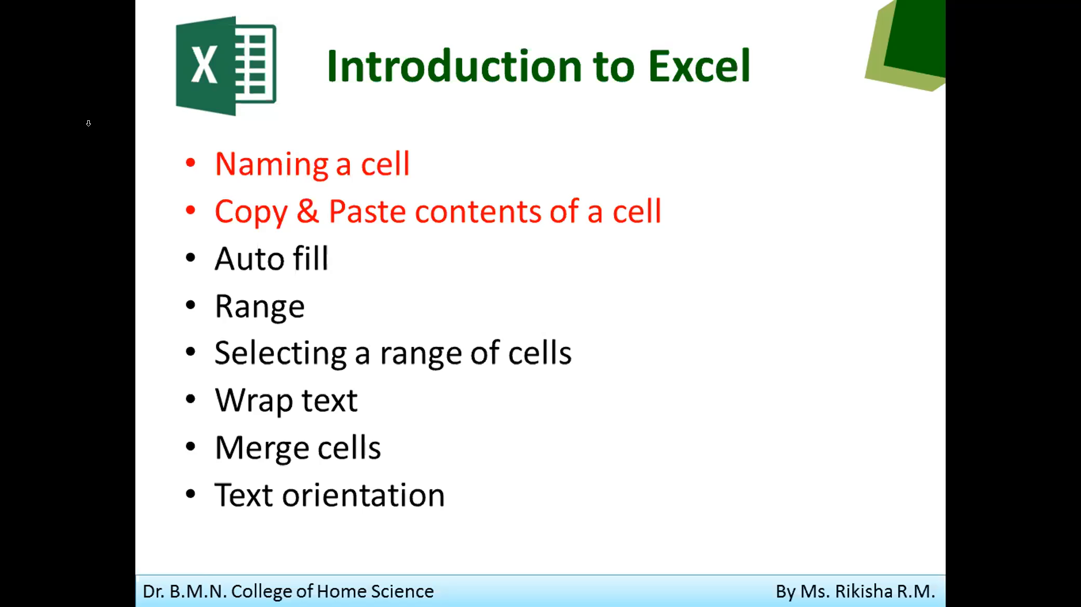
Step: Switch back to the Excel workbook and enter "This is a lucky day" in cell A2
{"action": "key", "text": "alt+Tab"}
{"action": "left_click", "coordinate": [48, 185]}
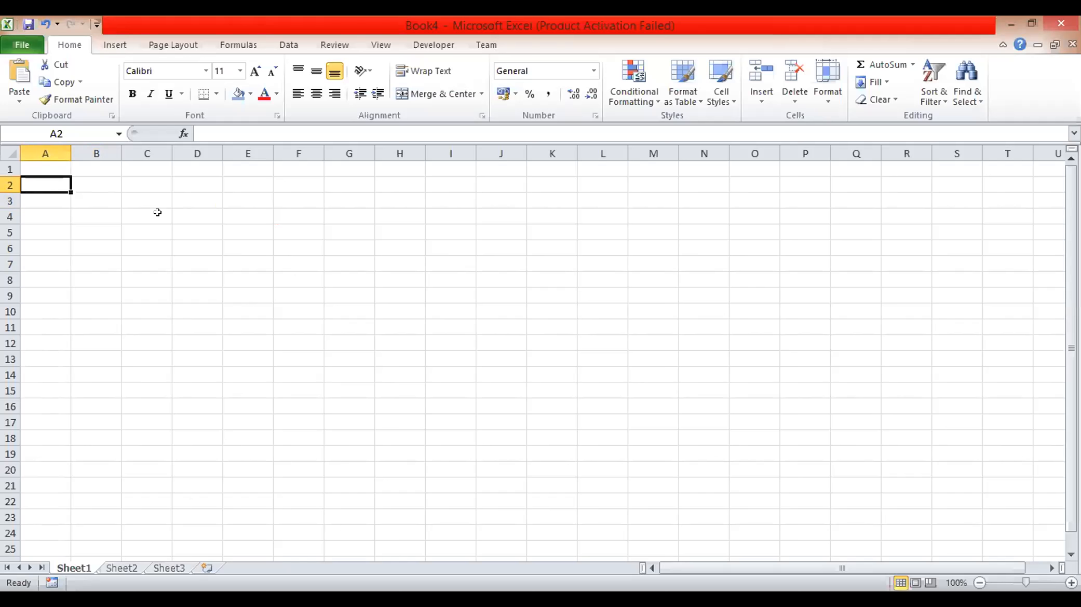
{"action": "type", "text": "This"}
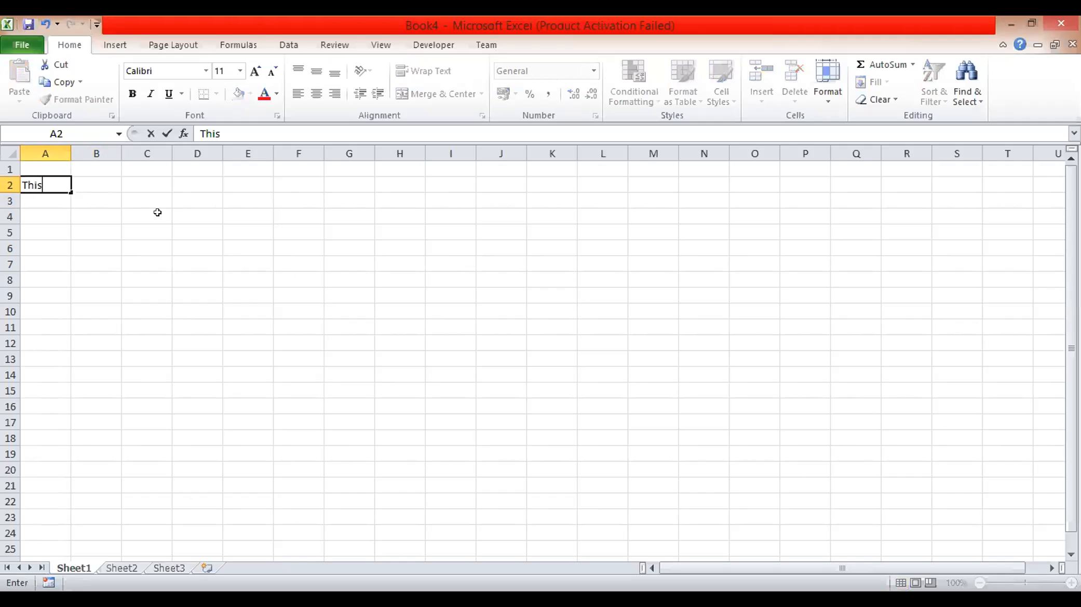
{"action": "type", "text": " is a lucky day"}
{"action": "key", "text": "Return"}
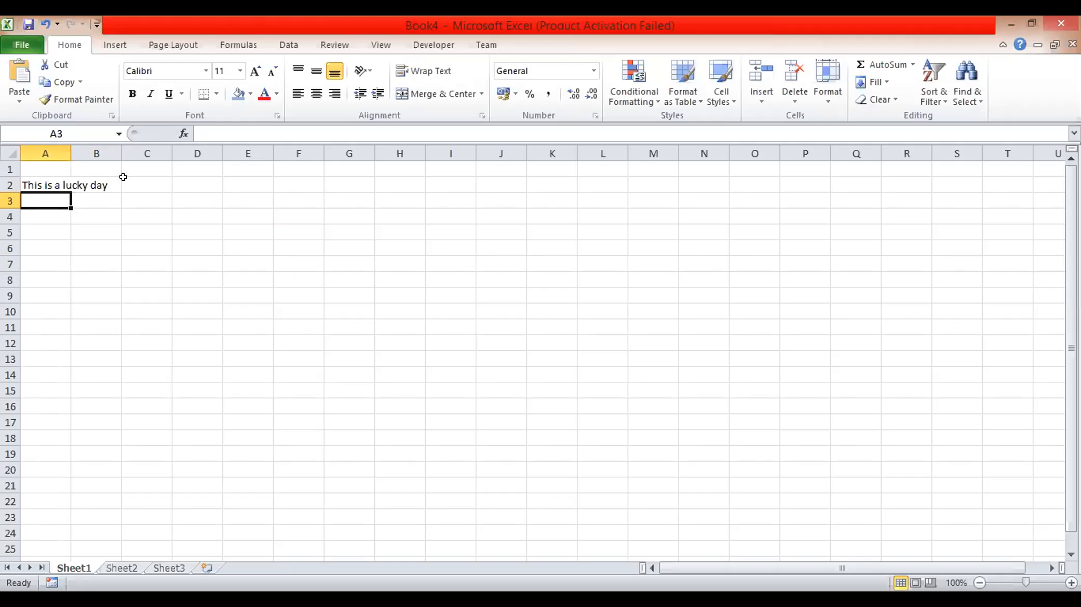
Step: Copy the text in cell A2 and paste it into cell J7
{"action": "left_click", "coordinate": [42, 185]}
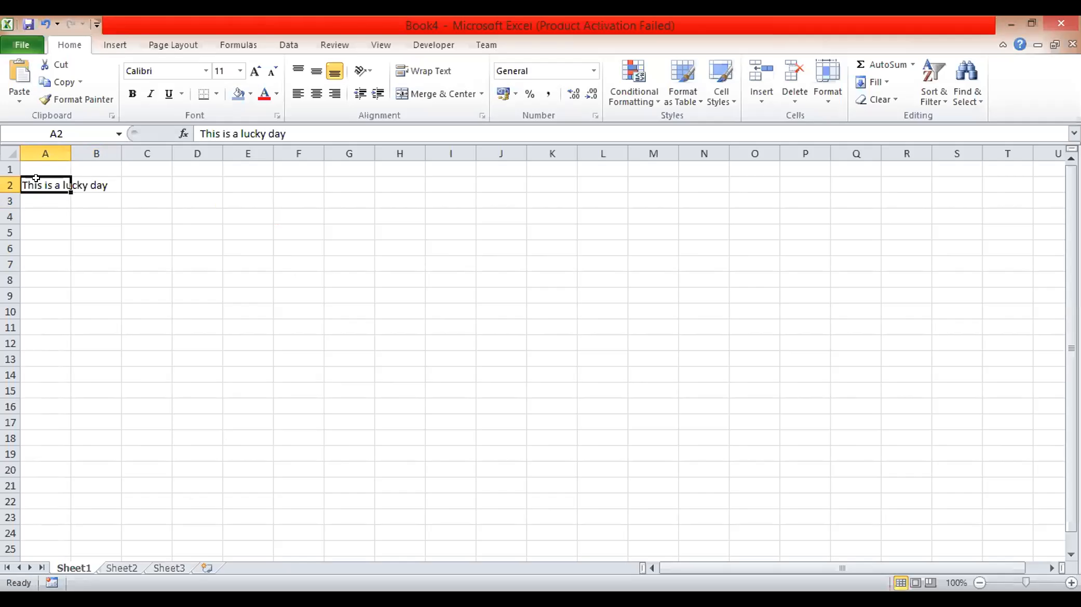
{"action": "left_click", "coordinate": [53, 82]}
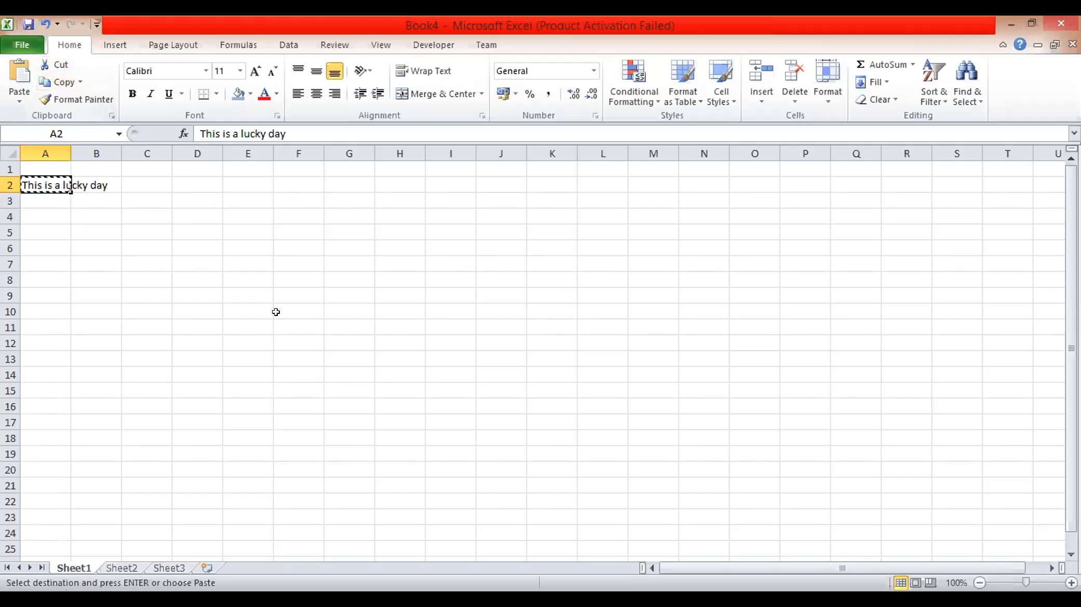
{"action": "left_click", "coordinate": [497, 261]}
{"action": "key", "text": "ctrl+v"}
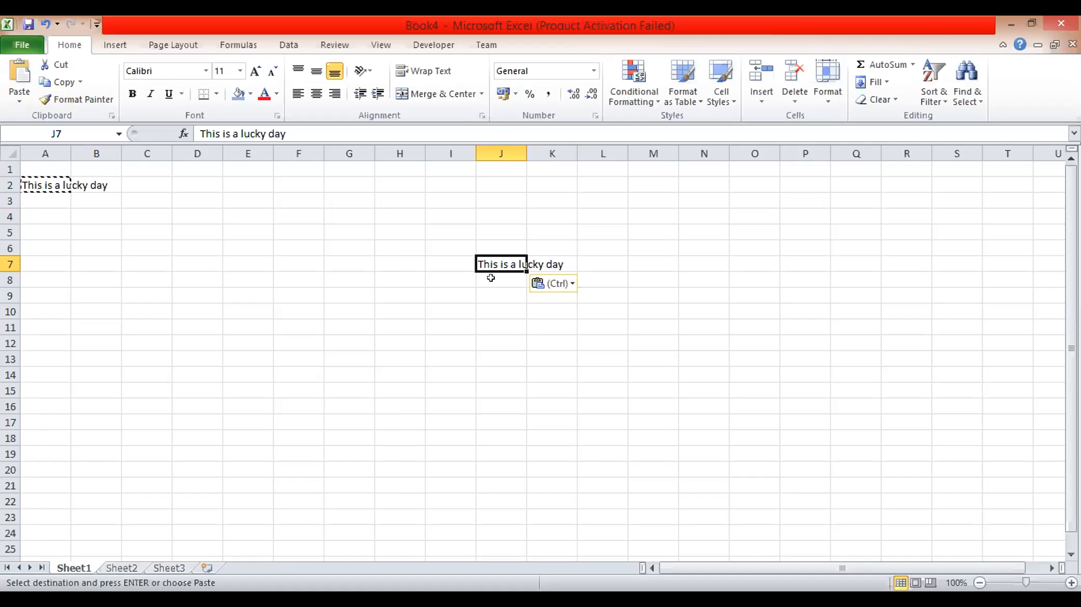
Step: Paste the copied A2 text into every cell of the range J8:J15
{"action": "left_click_drag", "start_coordinate": [488, 277], "coordinate": [503, 293]}
{"action": "left_click_drag", "start_coordinate": [504, 365], "coordinate": [504, 368]}
{"action": "left_click", "coordinate": [599, 341]}
{"action": "left_click_drag", "start_coordinate": [488, 277], "coordinate": [497, 393]}
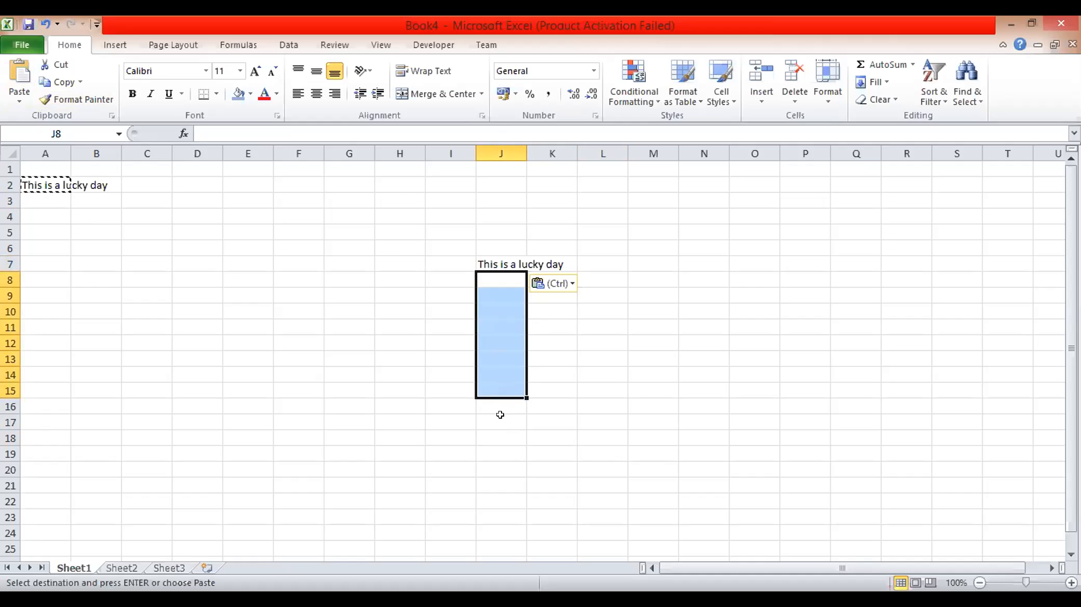
{"action": "key", "text": "ctrl+v"}
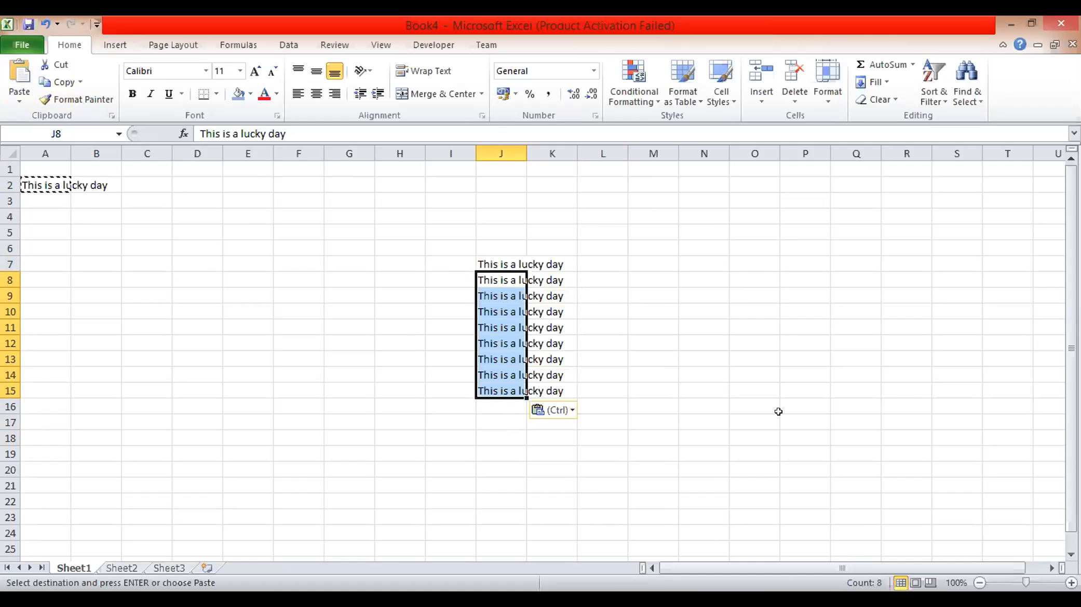
{"action": "left_click", "coordinate": [638, 343]}
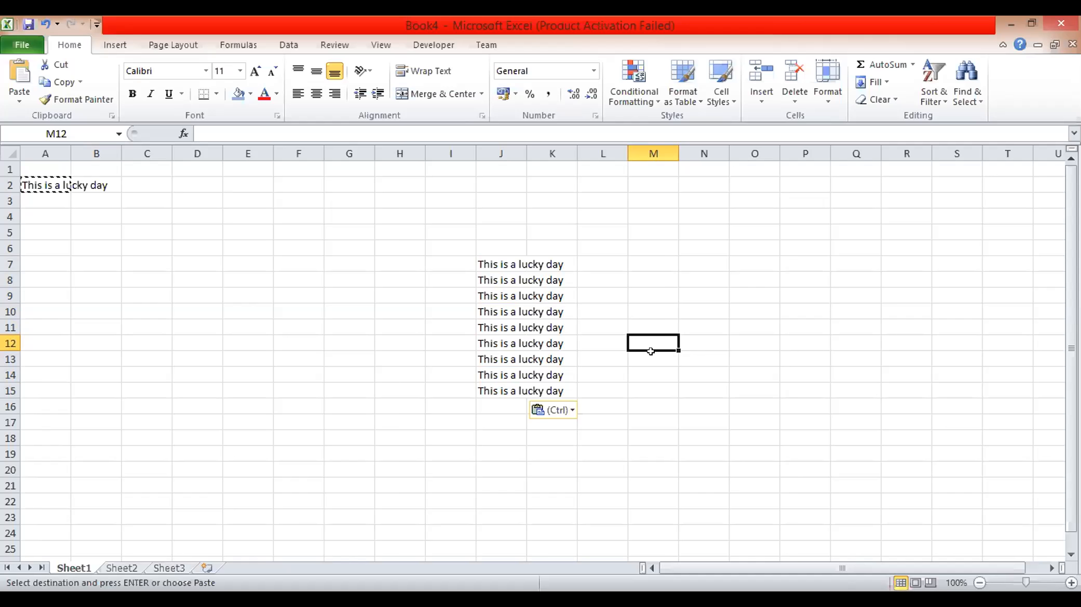
{"action": "type", "text": "g"}
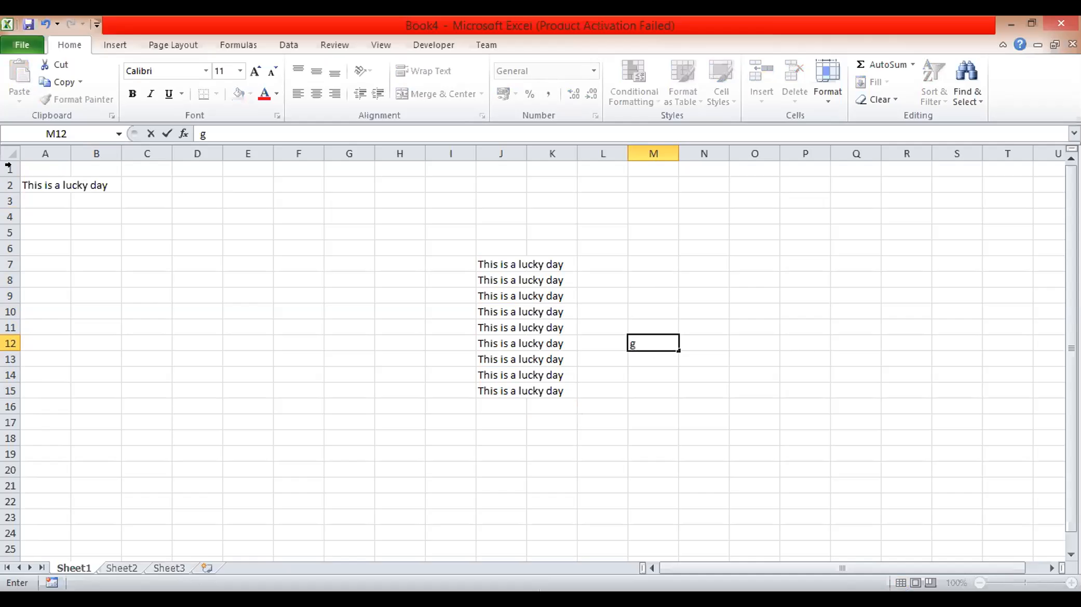
{"action": "key", "text": "BackSpace"}
{"action": "left_click", "coordinate": [708, 263]}
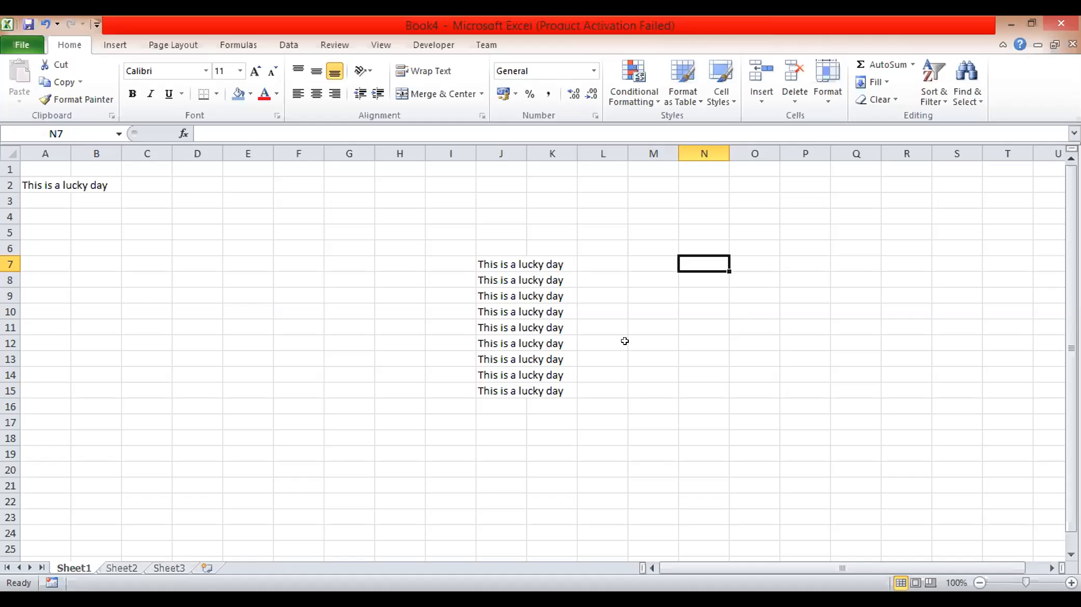
Step: Copy the text in cell A2 into the whole range N5:R15, and clear that range's contents
{"action": "left_click", "coordinate": [52, 186]}
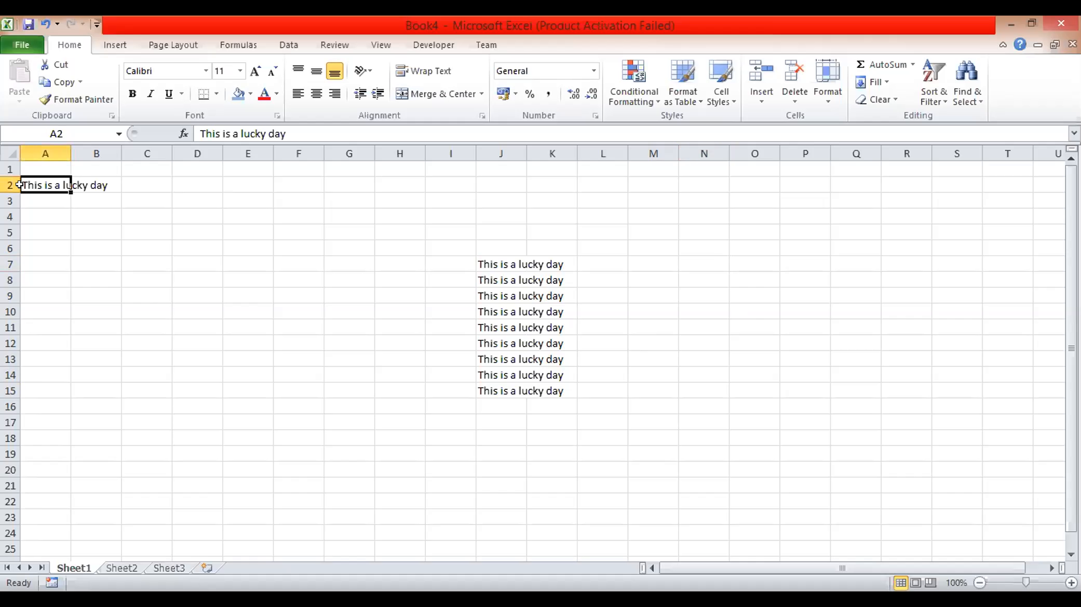
{"action": "left_click", "coordinate": [57, 81]}
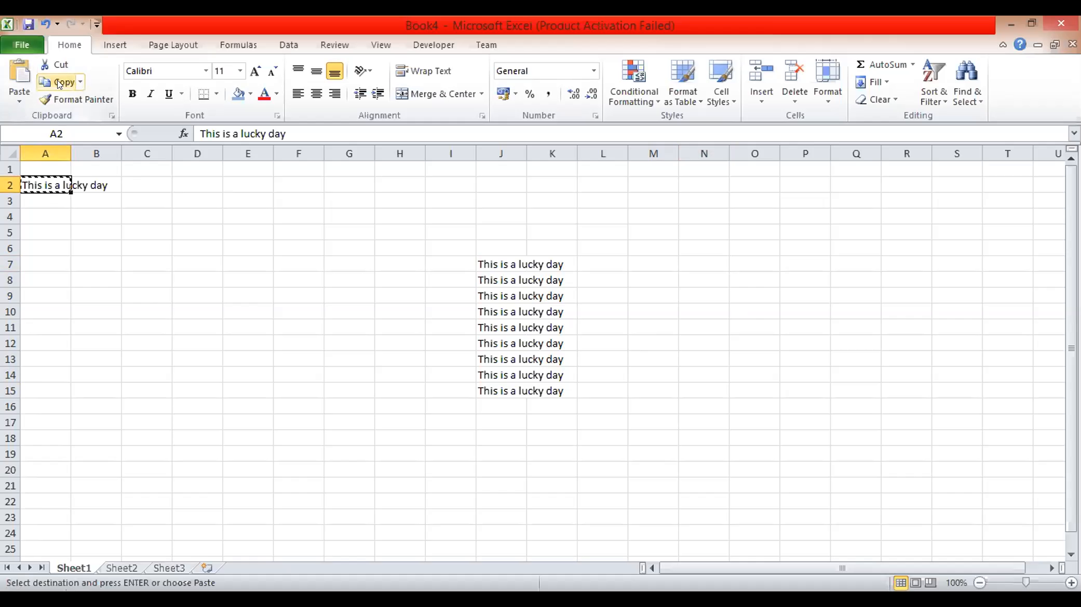
{"action": "left_click", "coordinate": [145, 248]}
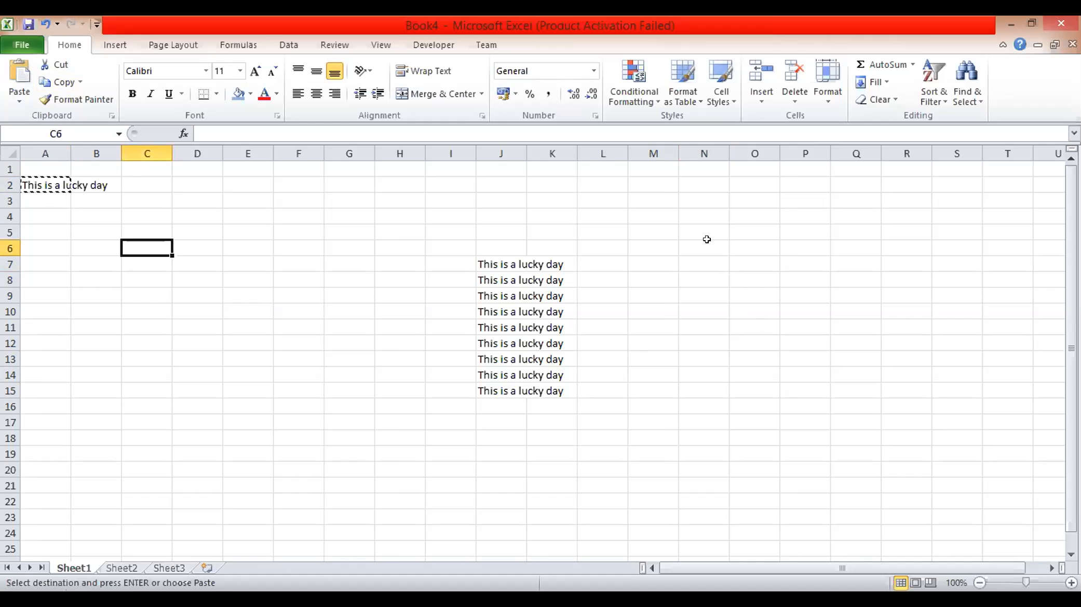
{"action": "left_click_drag", "start_coordinate": [702, 227], "coordinate": [922, 392]}
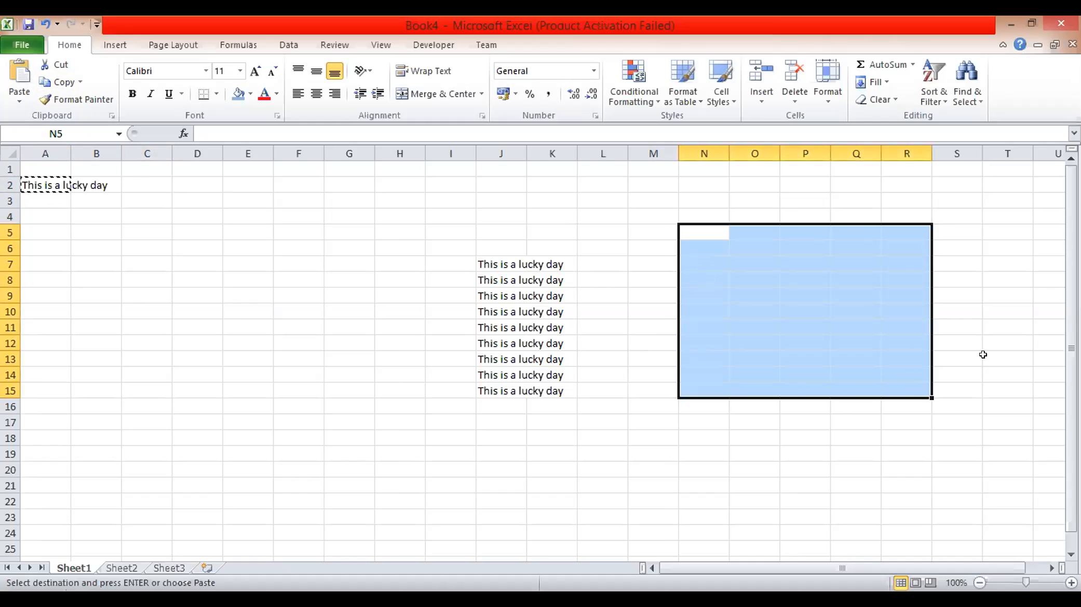
{"action": "left_click", "coordinate": [17, 71]}
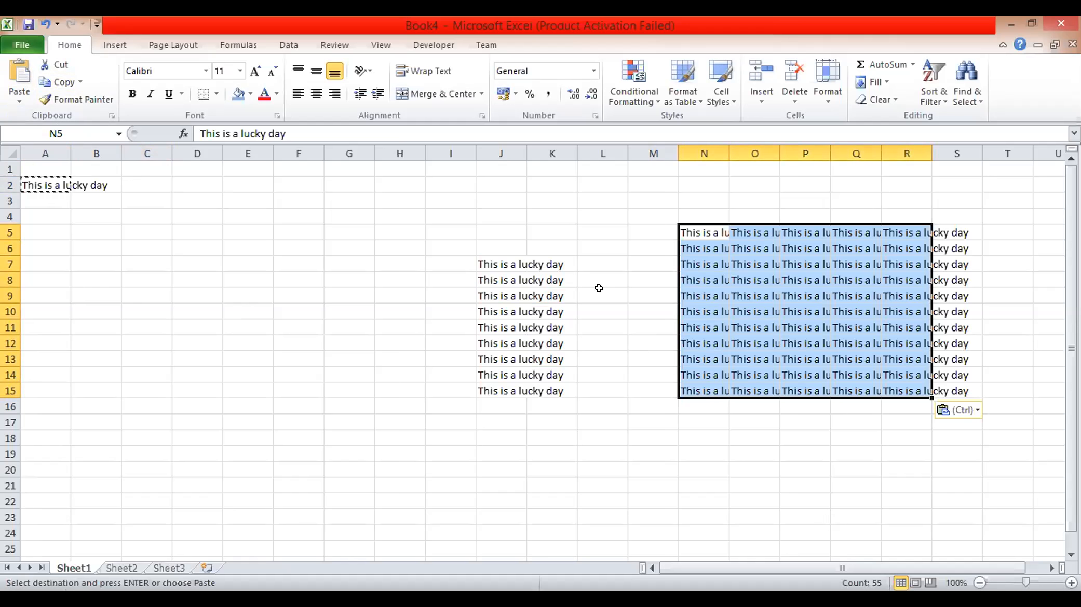
{"action": "key", "text": "Delete"}
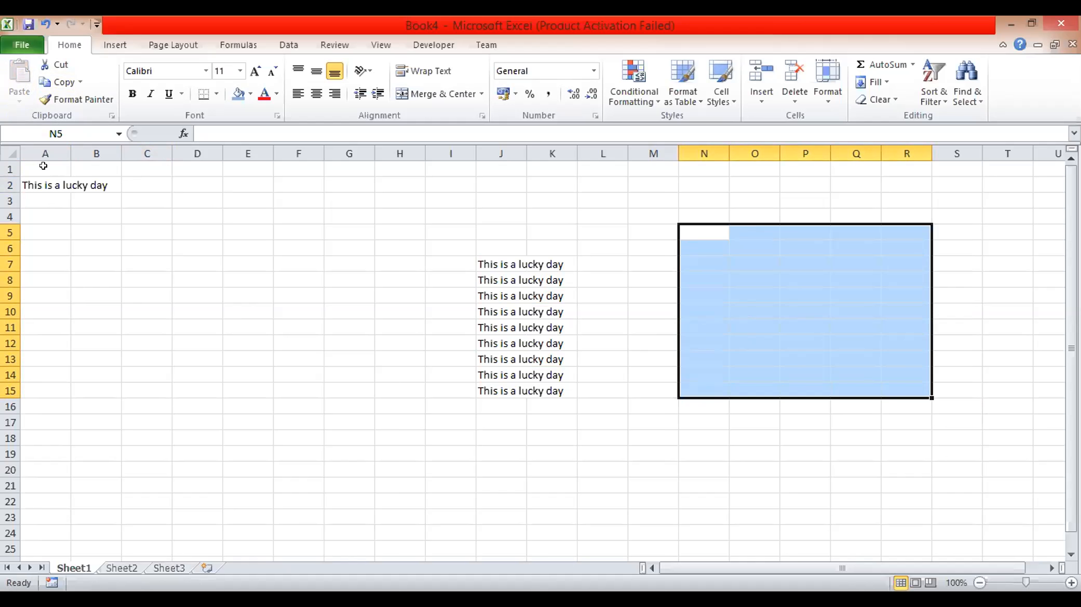
{"action": "left_click", "coordinate": [346, 305]}
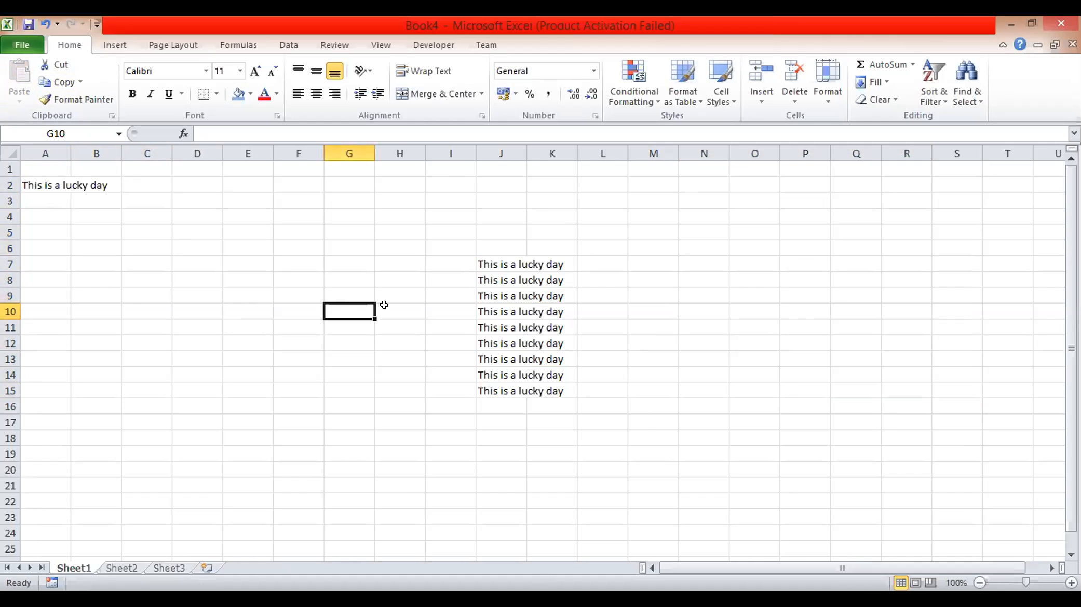
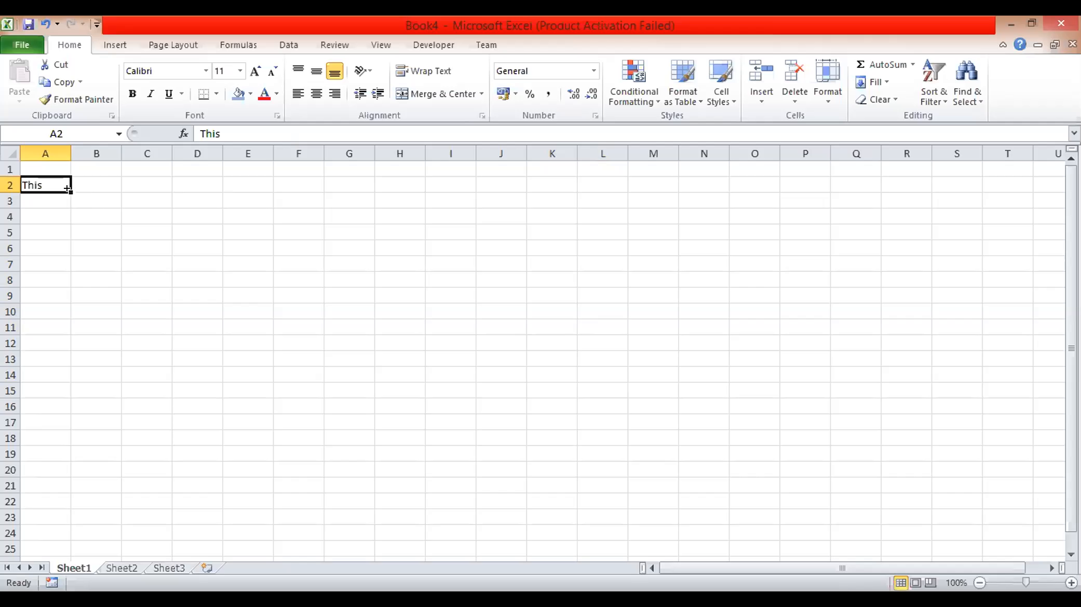
Step: Auto fill the word "This" from cell A2 down column A to A23
{"action": "left_click_drag", "start_coordinate": [68, 189], "coordinate": [68, 189]}
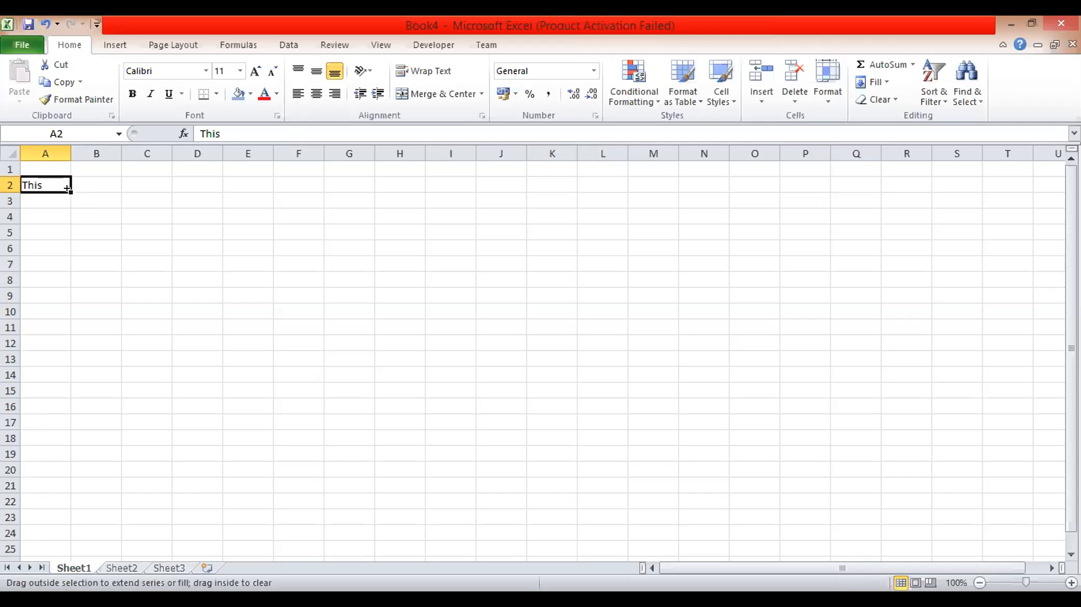
{"action": "left_click_drag", "start_coordinate": [67, 189], "coordinate": [67, 198]}
{"action": "left_click_drag", "start_coordinate": [67, 198], "coordinate": [58, 515]}
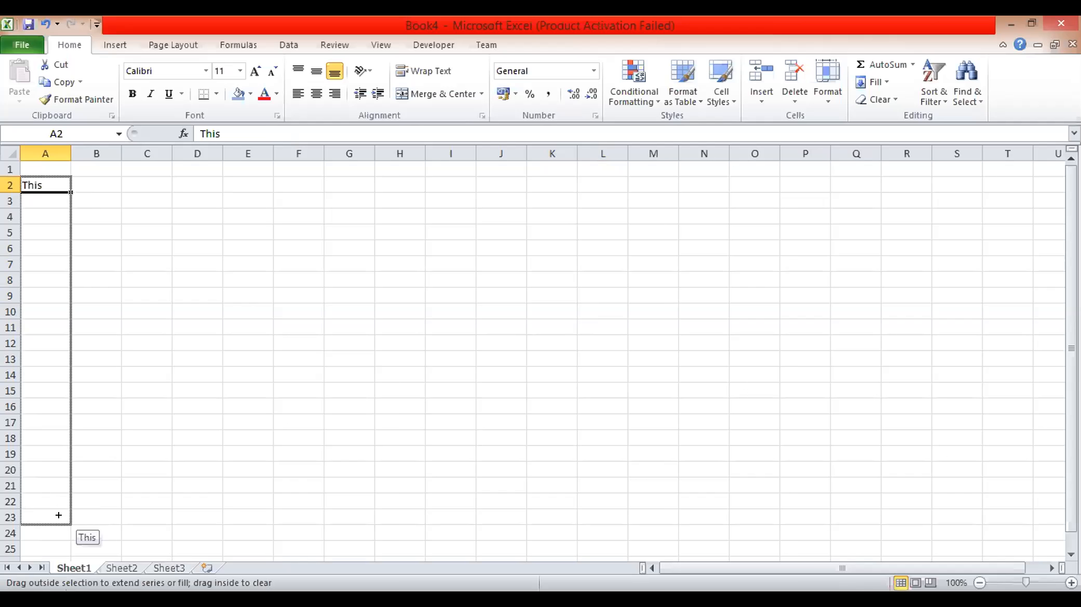
{"action": "left_click_drag", "start_coordinate": [58, 516], "coordinate": [59, 516]}
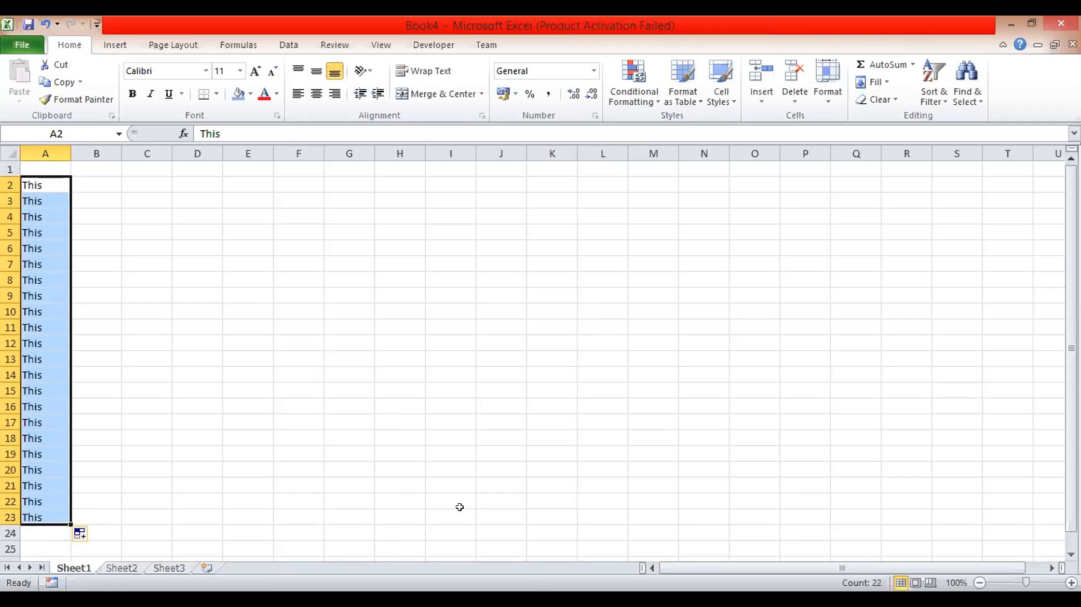
{"action": "left_click", "coordinate": [287, 496]}
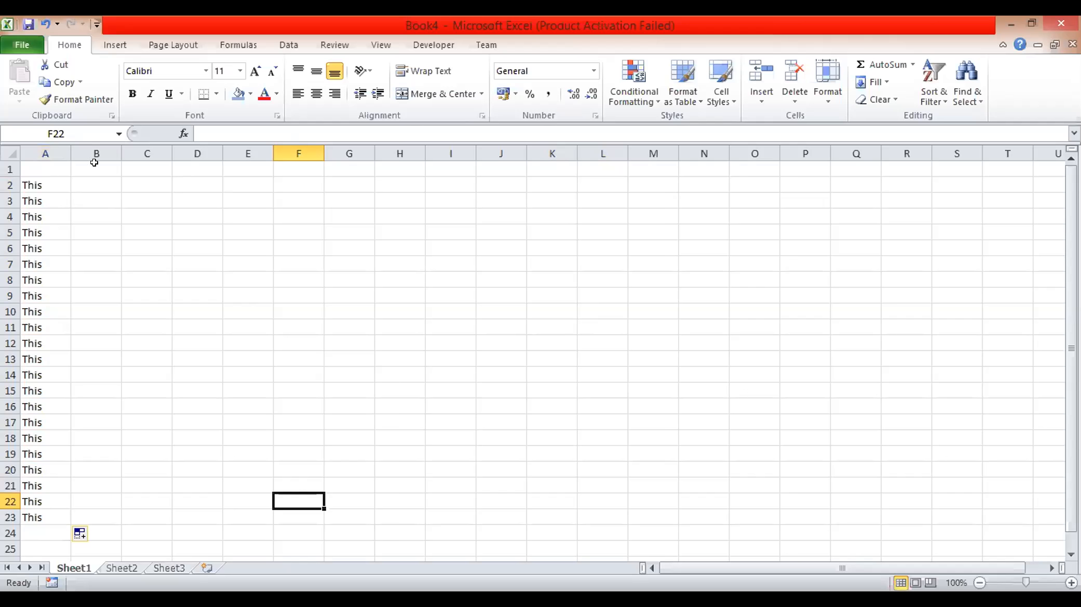
Step: Enter 1 in cell B2 and auto fill it down column B to B16
{"action": "left_click", "coordinate": [107, 178]}
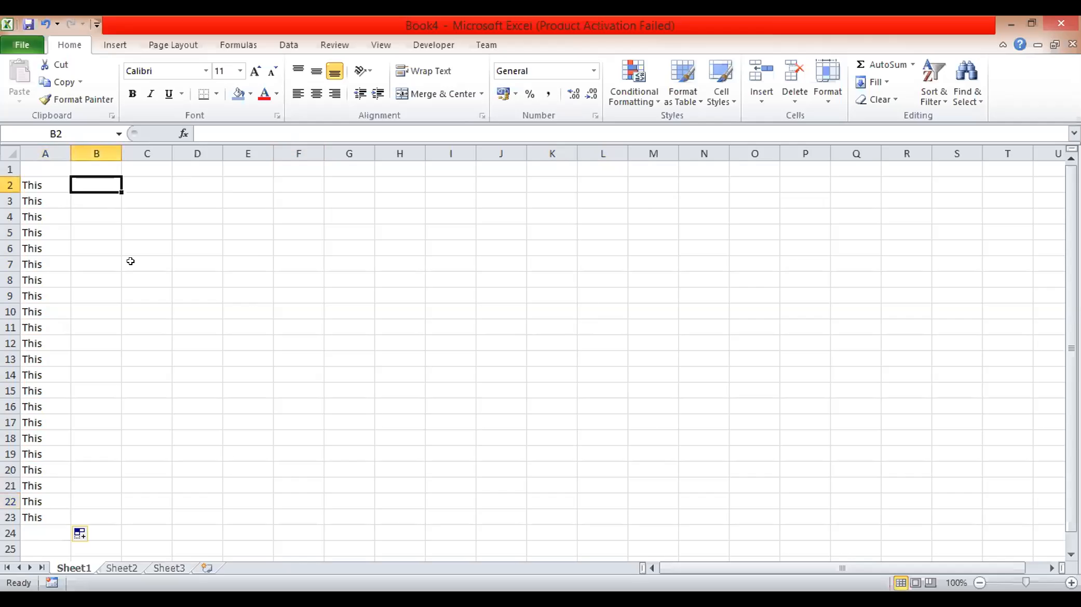
{"action": "key", "text": "End"}
{"action": "type", "text": "1"}
{"action": "key", "text": "Up"}
{"action": "left_click", "coordinate": [105, 182]}
{"action": "left_click_drag", "start_coordinate": [118, 187], "coordinate": [109, 407]}
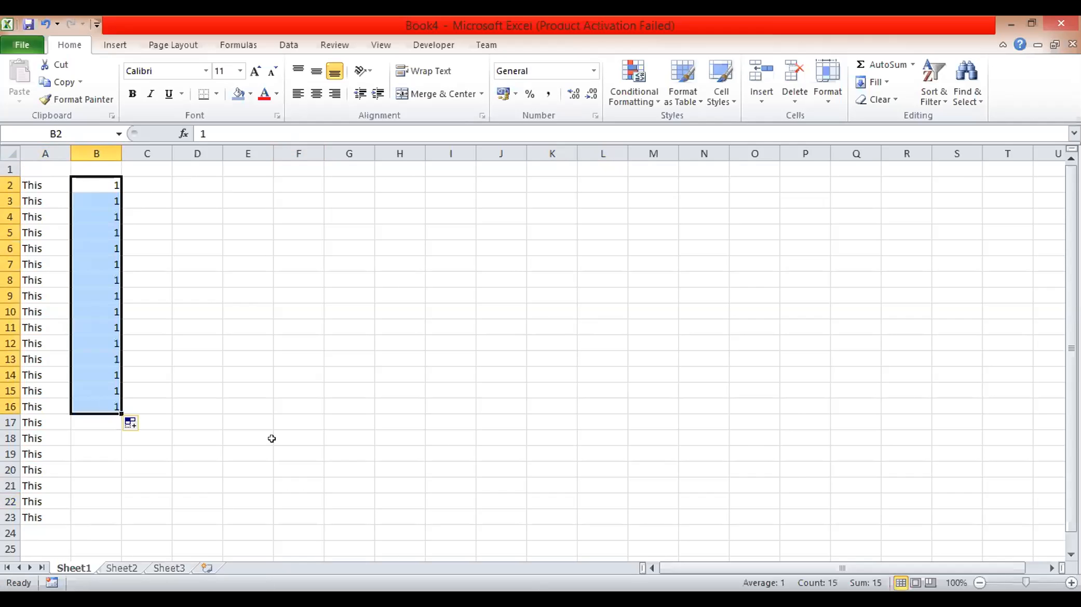
Step: Enter 1 in cell C2 and 2 in cell C3
{"action": "left_click", "coordinate": [212, 400]}
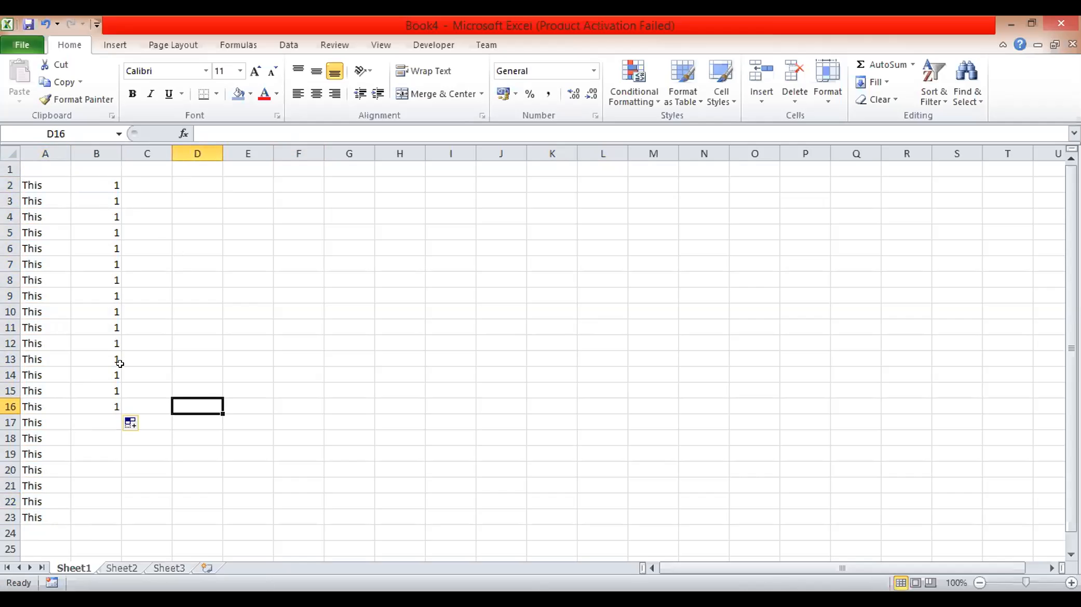
{"action": "left_click", "coordinate": [155, 185]}
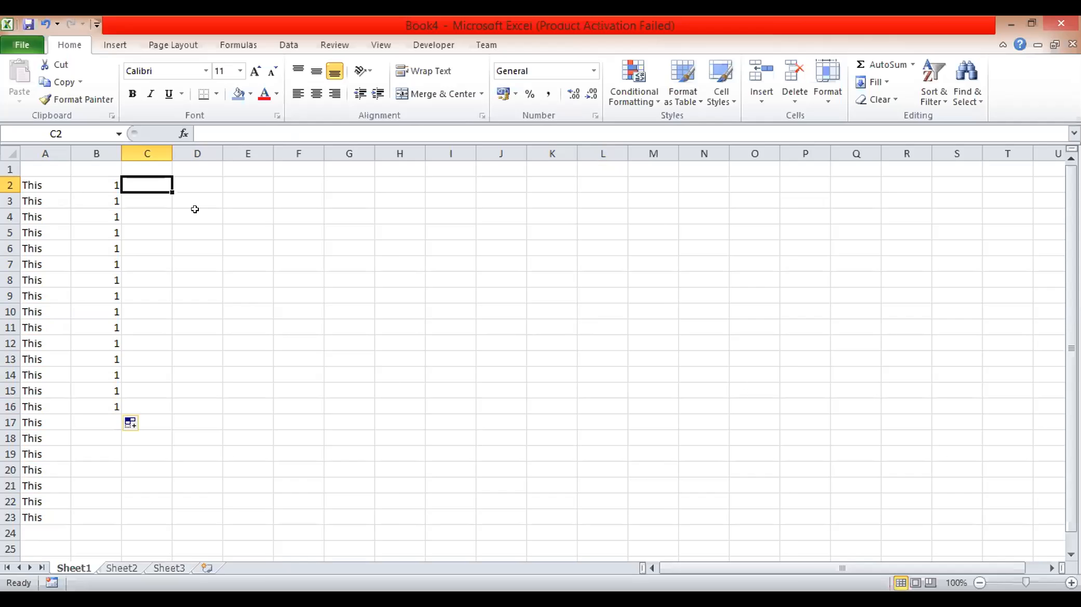
{"action": "type", "text": "1"}
{"action": "key", "text": "Return"}
{"action": "type", "text": "2"}
{"action": "key", "text": "Return"}
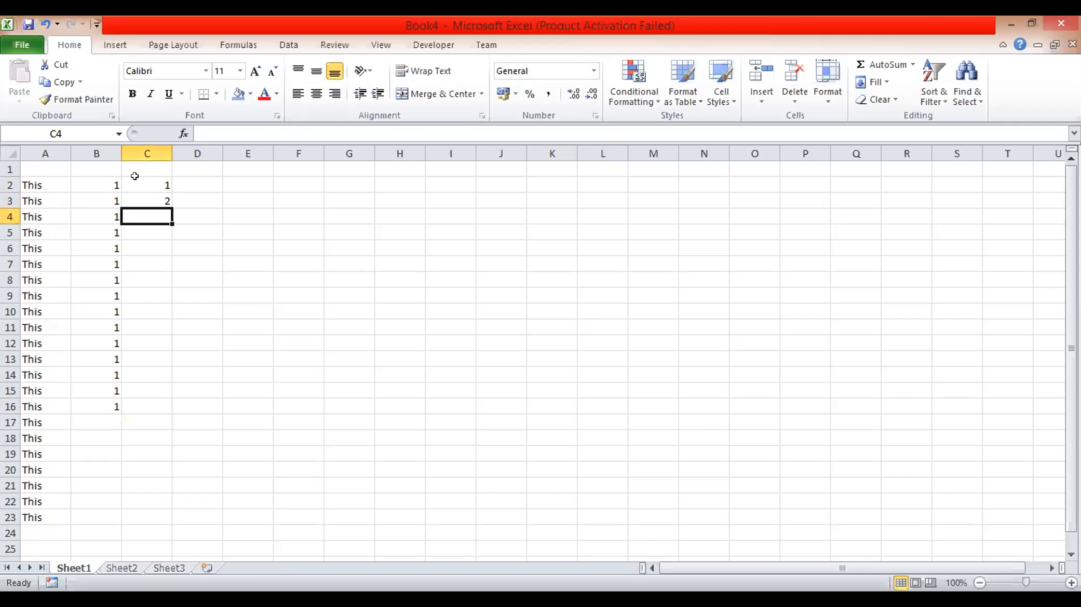
{"action": "left_click", "coordinate": [244, 230]}
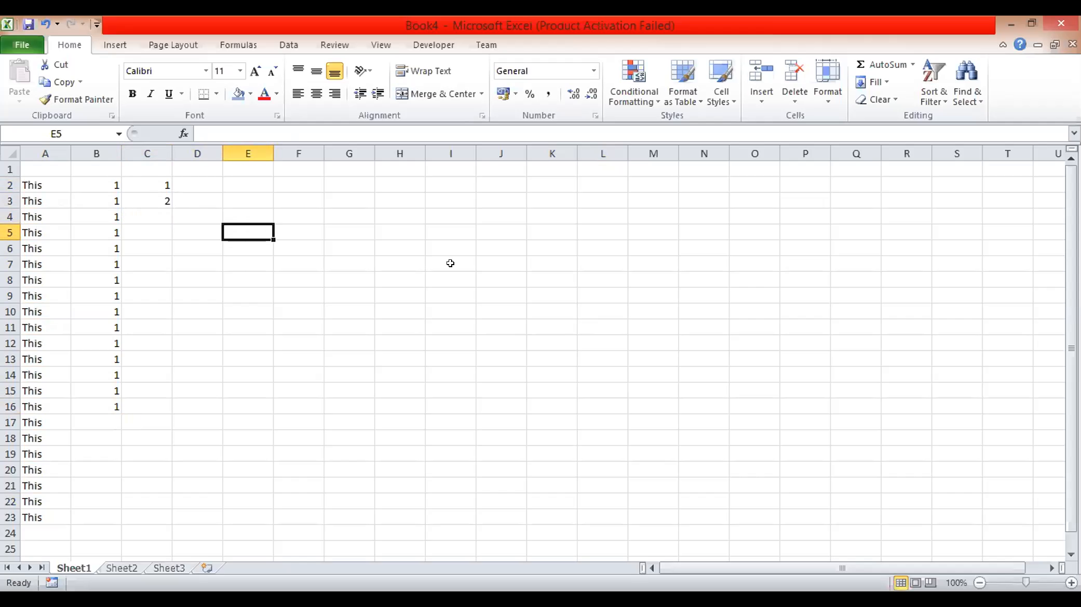
Step: Auto fill the number series from cells C2:C3 down column C to C21
{"action": "left_click", "coordinate": [137, 184]}
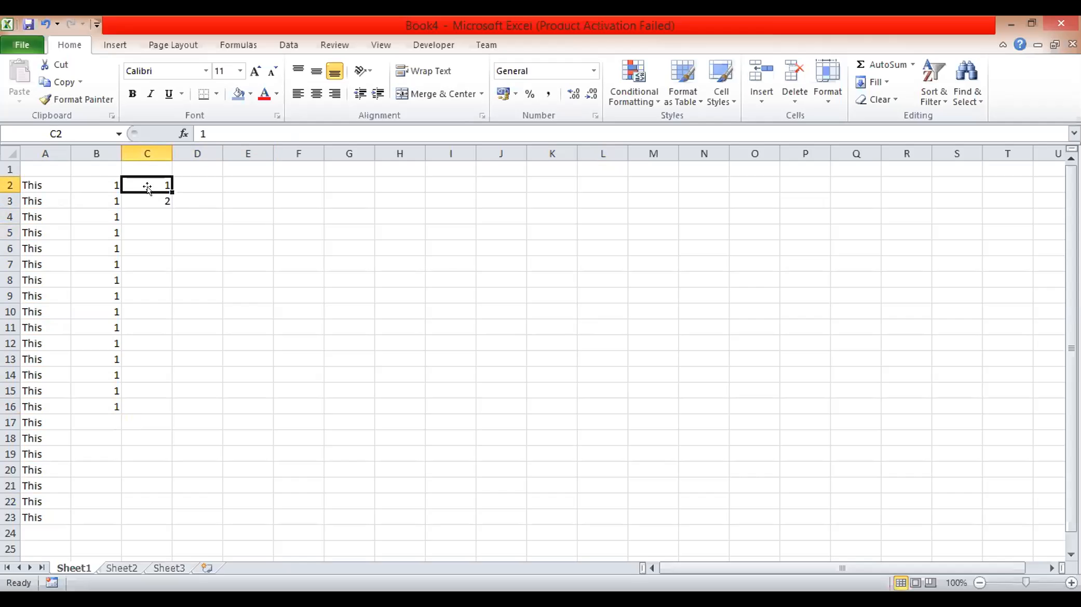
{"action": "left_click_drag", "start_coordinate": [146, 178], "coordinate": [144, 199]}
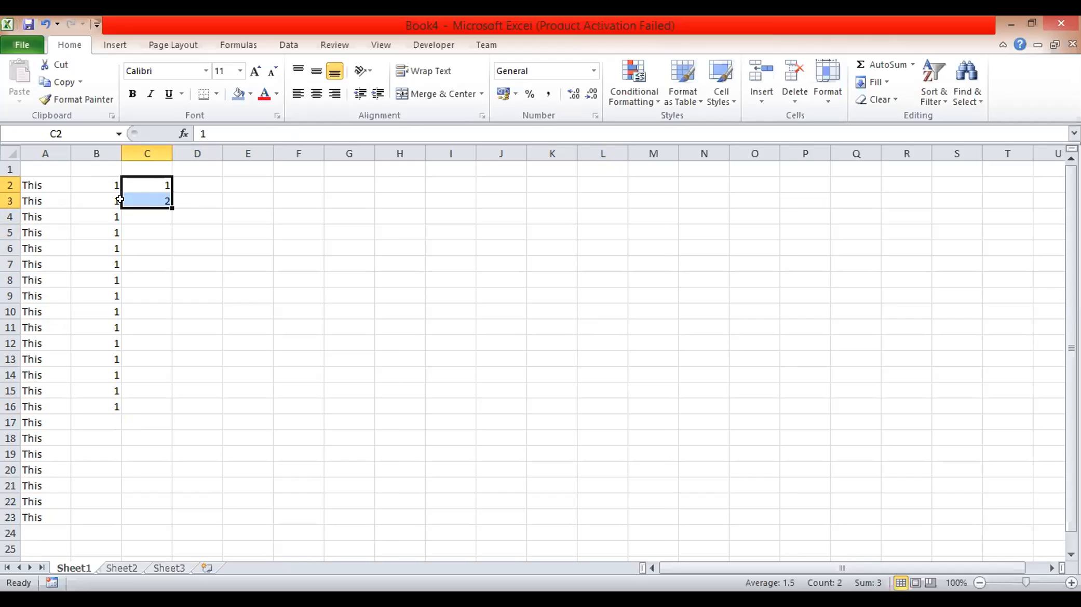
{"action": "left_click", "coordinate": [284, 212]}
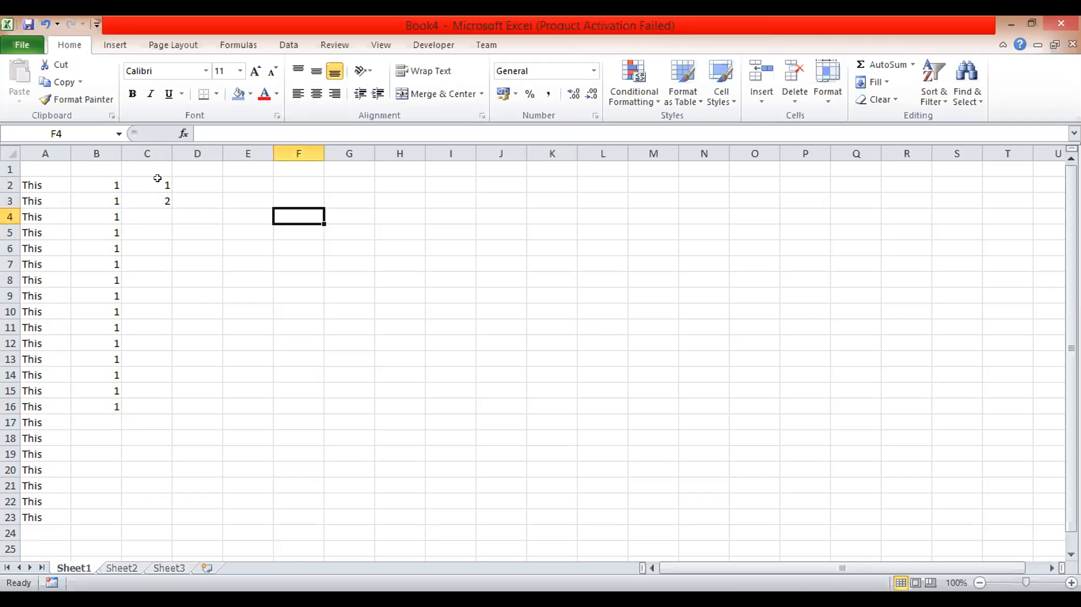
{"action": "left_click", "coordinate": [144, 177]}
{"action": "left_click_drag", "start_coordinate": [143, 177], "coordinate": [136, 207]}
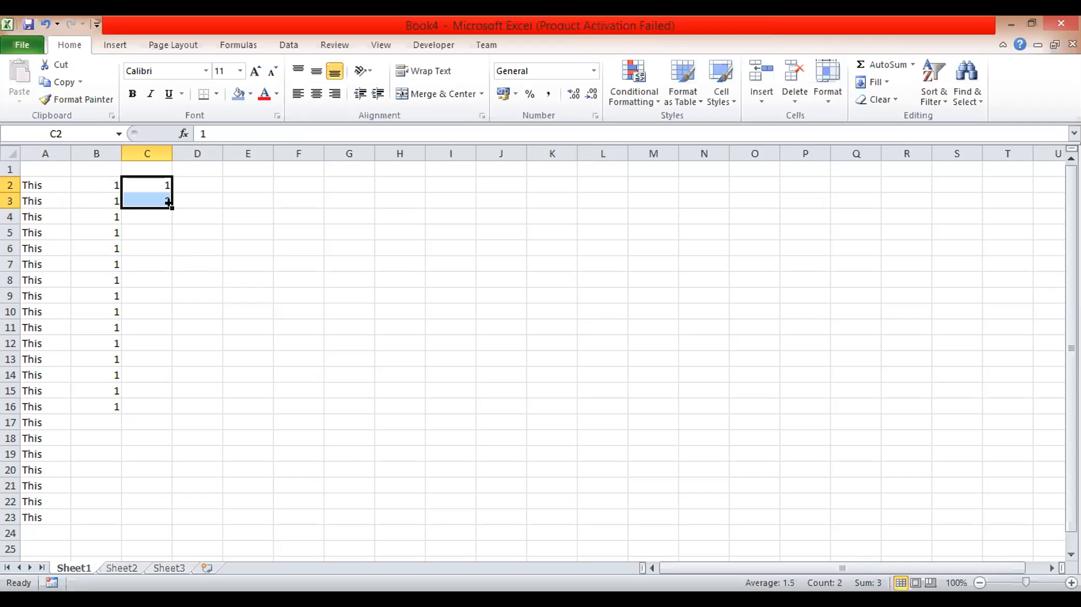
{"action": "left_click_drag", "start_coordinate": [169, 204], "coordinate": [164, 223]}
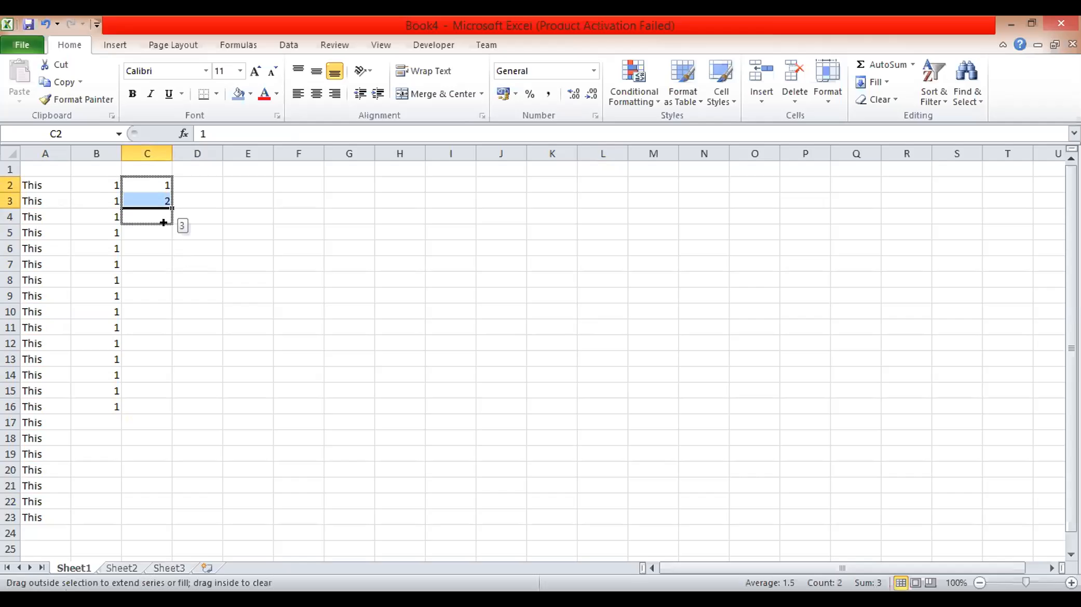
{"action": "left_click_drag", "start_coordinate": [164, 223], "coordinate": [169, 255]}
{"action": "left_click_drag", "start_coordinate": [169, 255], "coordinate": [170, 488]}
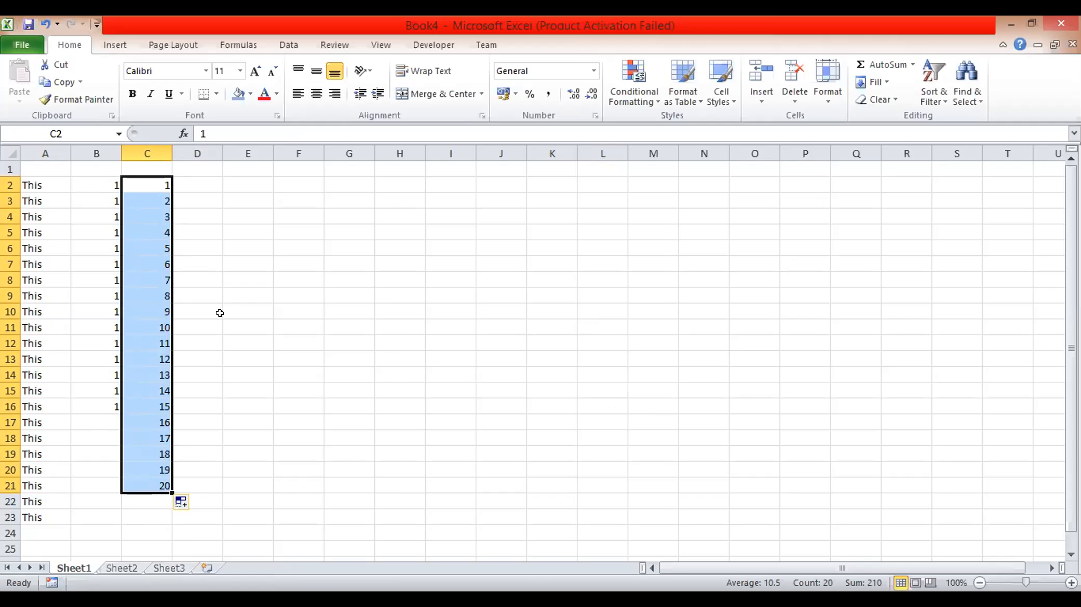
{"action": "left_click", "coordinate": [223, 297]}
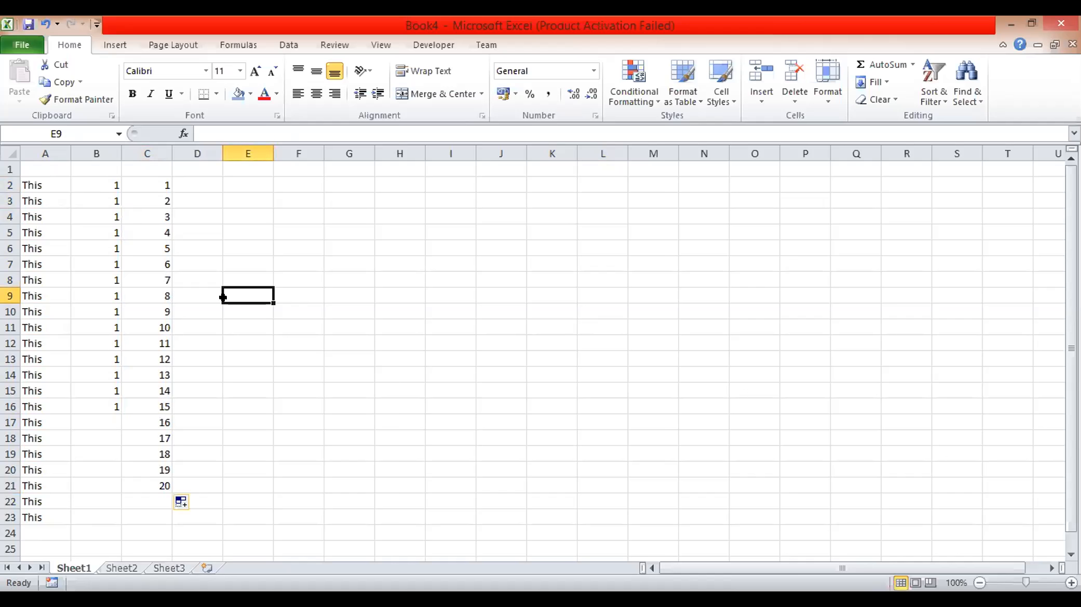
Step: Enter 2 in cell D2 and 4 in D3, and auto fill the series down column D to D21
{"action": "left_click", "coordinate": [185, 185]}
{"action": "type", "text": "2"}
{"action": "key", "text": "Return"}
{"action": "type", "text": "4"}
{"action": "key", "text": "Return"}
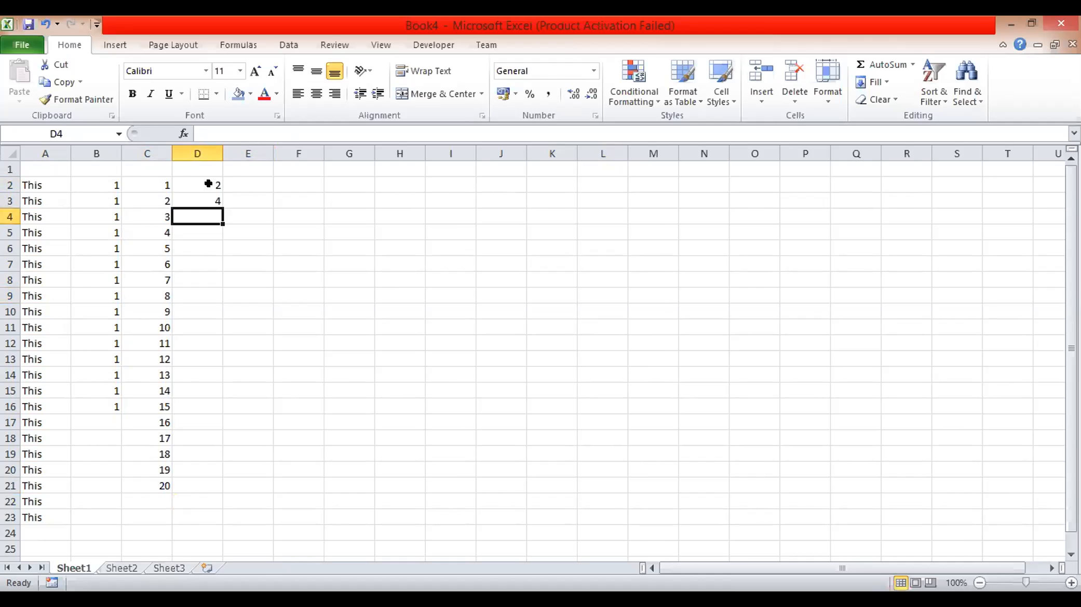
{"action": "left_click_drag", "start_coordinate": [196, 183], "coordinate": [198, 191]}
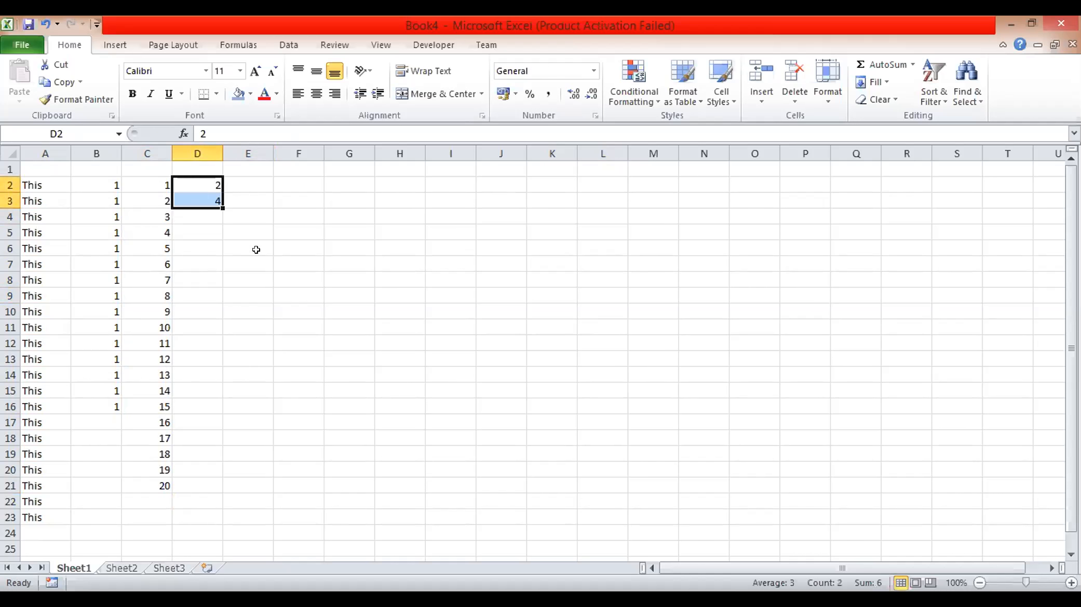
{"action": "left_click_drag", "start_coordinate": [219, 202], "coordinate": [223, 470]}
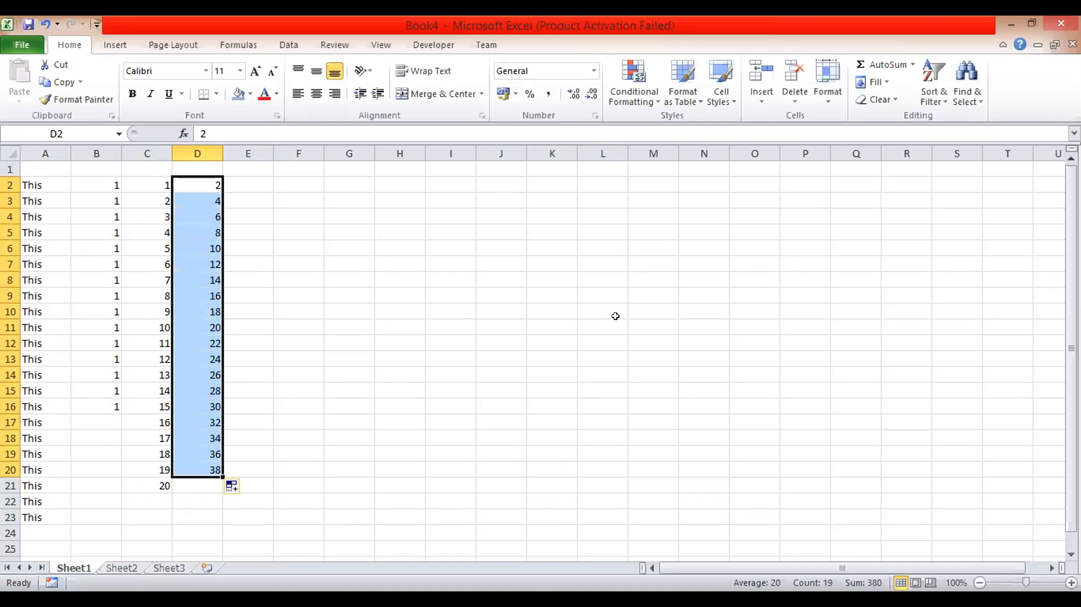
{"action": "left_click_drag", "start_coordinate": [220, 476], "coordinate": [222, 490]}
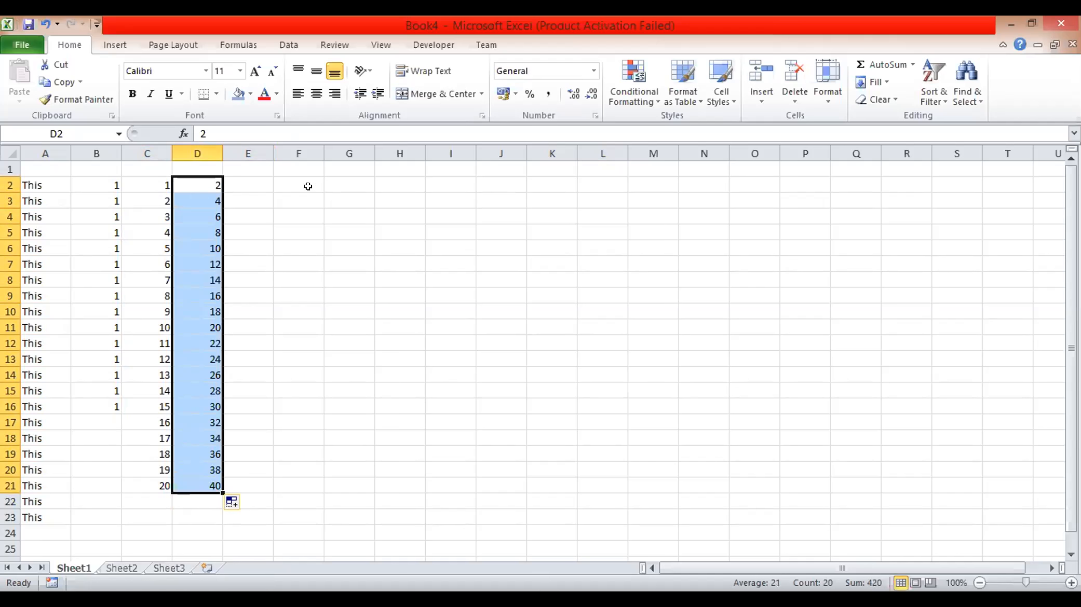
{"action": "left_click_drag", "start_coordinate": [310, 201], "coordinate": [309, 191]}
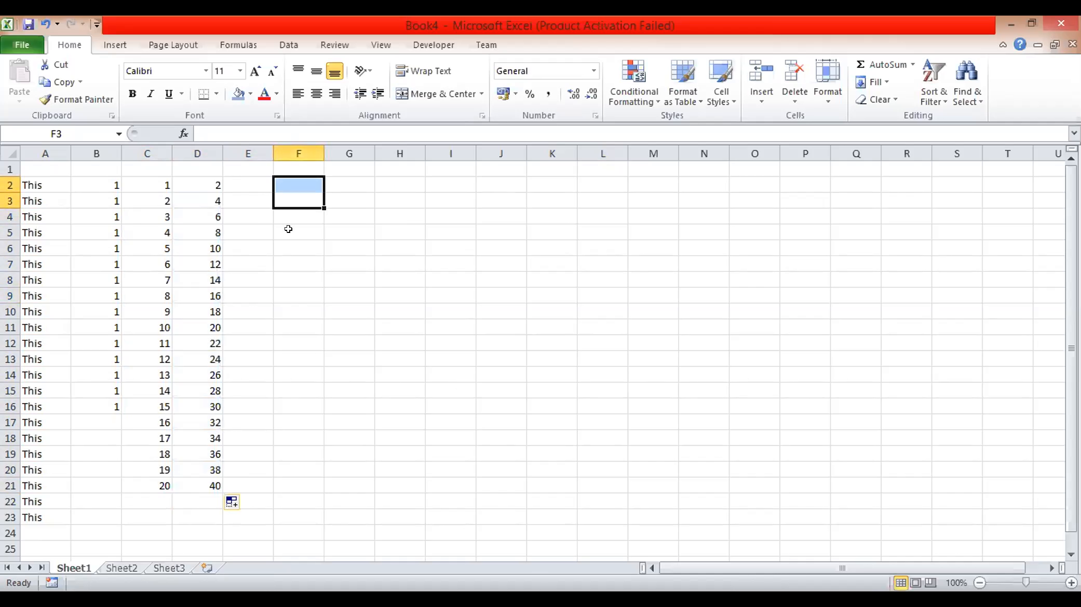
{"action": "left_click", "coordinate": [275, 242]}
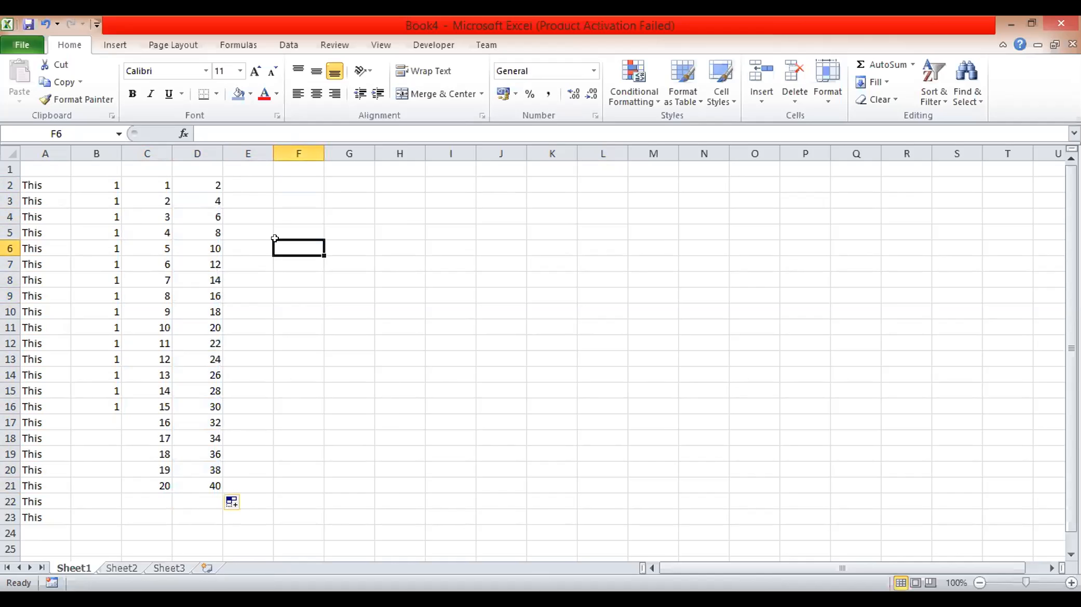
Step: Enter 12 in cell E2 and 24 in E3, and auto fill the series down column E to E21
{"action": "left_click", "coordinate": [249, 184]}
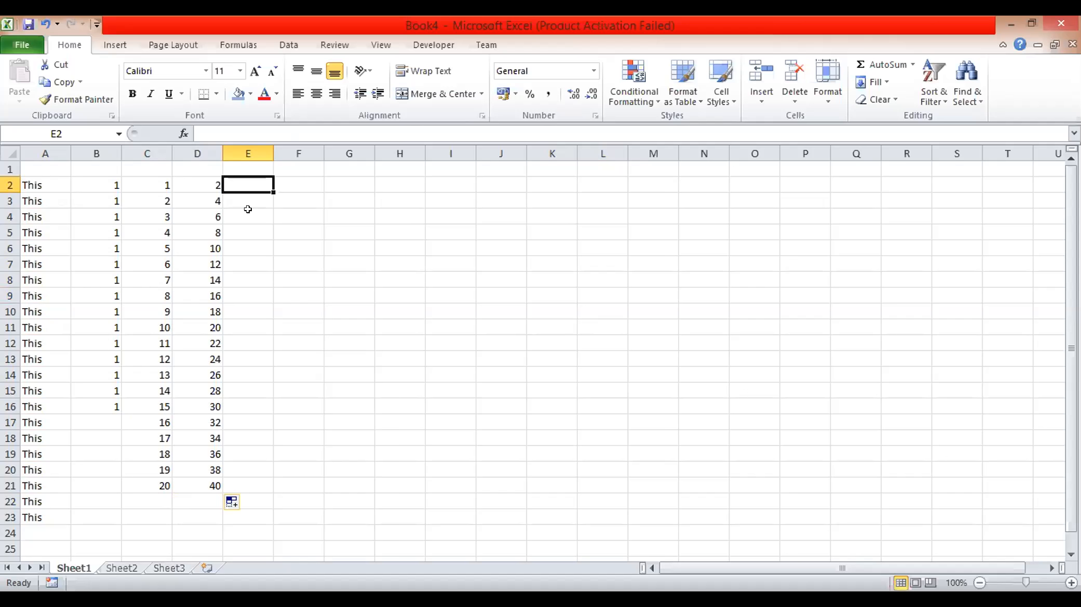
{"action": "type", "text": "12"}
{"action": "key", "text": "Return"}
{"action": "type", "text": "24"}
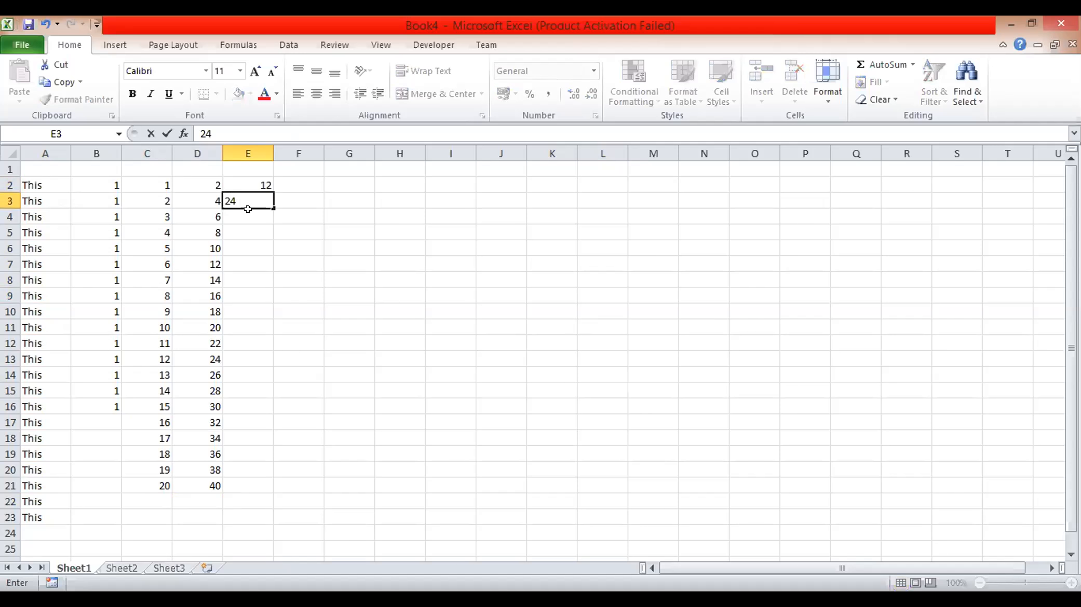
{"action": "key", "text": "Return"}
{"action": "left_click_drag", "start_coordinate": [260, 179], "coordinate": [261, 197]}
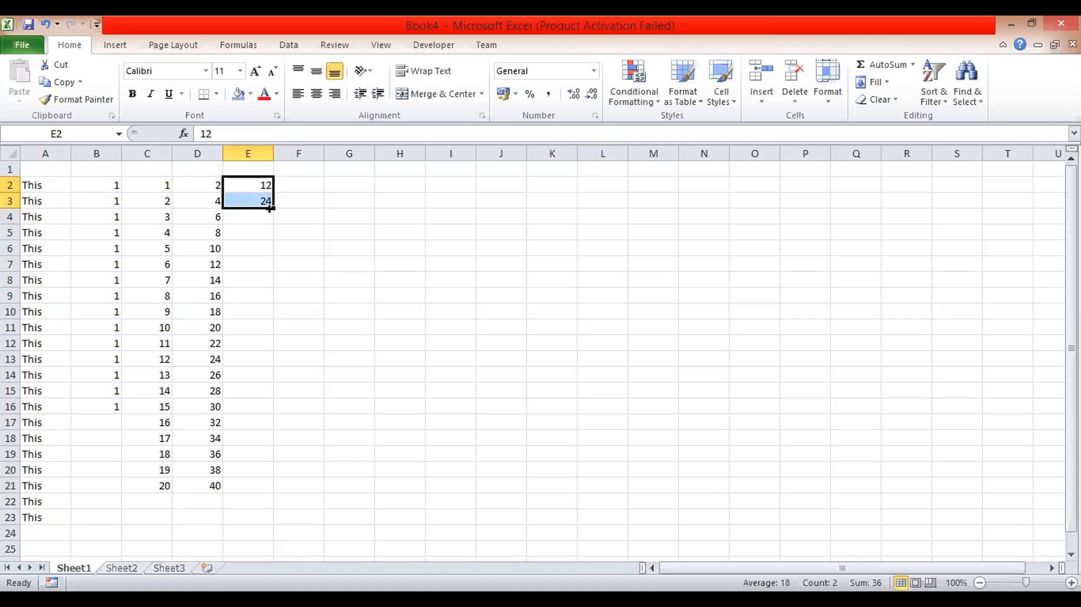
{"action": "left_click_drag", "start_coordinate": [269, 209], "coordinate": [270, 213]}
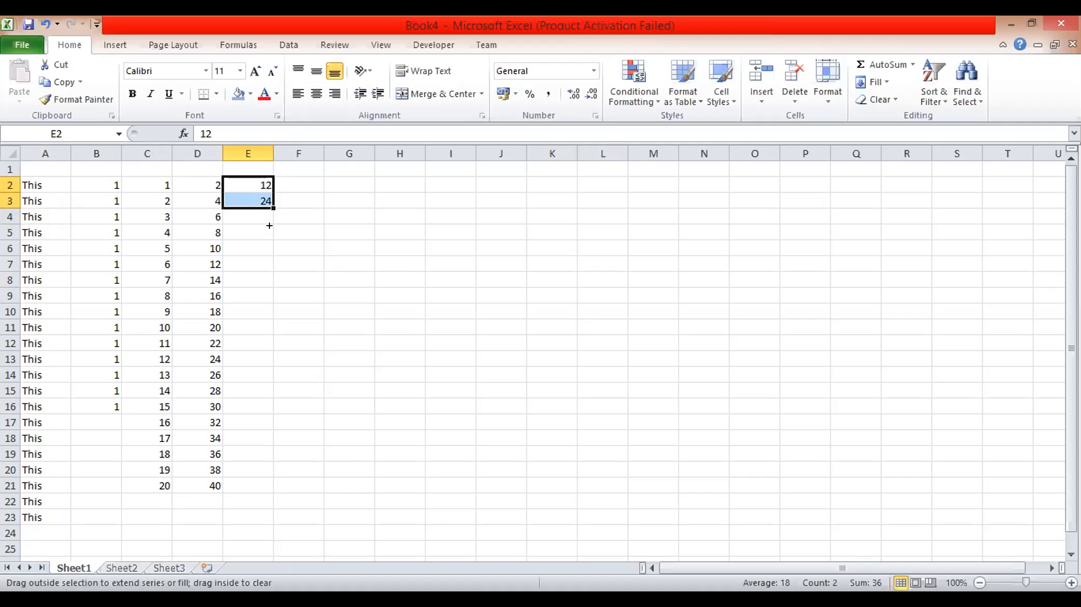
{"action": "left_click_drag", "start_coordinate": [269, 225], "coordinate": [270, 488]}
{"action": "left_click", "coordinate": [441, 402]}
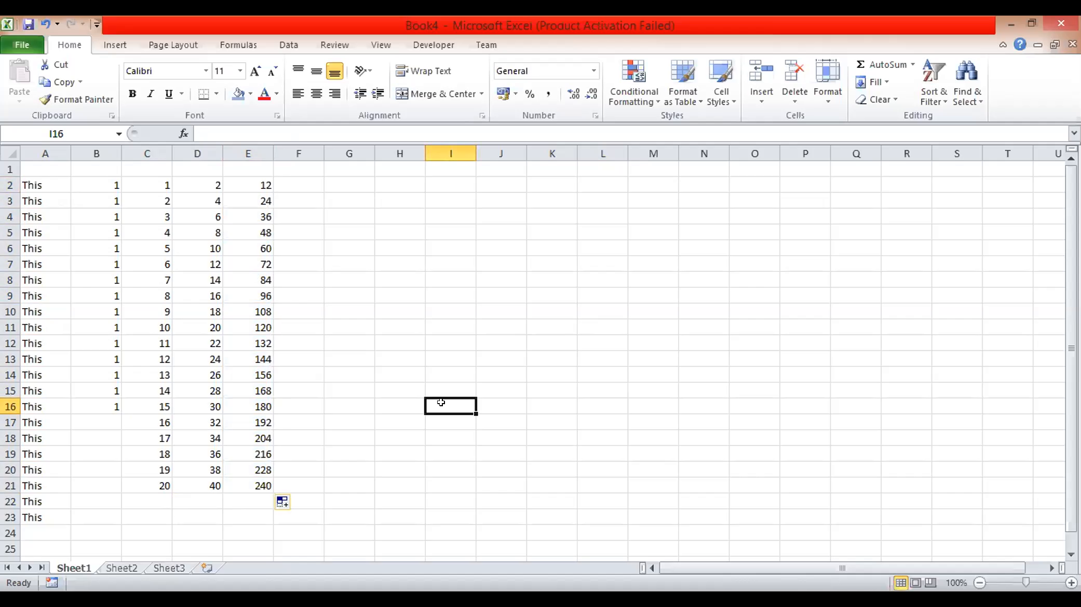
Step: Enter 1 in cell F2 and 3 in F3, and auto fill the odd-number series down column F to F21
{"action": "left_click", "coordinate": [300, 185]}
{"action": "type", "text": "1"}
{"action": "key", "text": "Return"}
{"action": "type", "text": "3"}
{"action": "key", "text": "Return"}
{"action": "left_click_drag", "start_coordinate": [300, 185], "coordinate": [301, 201]}
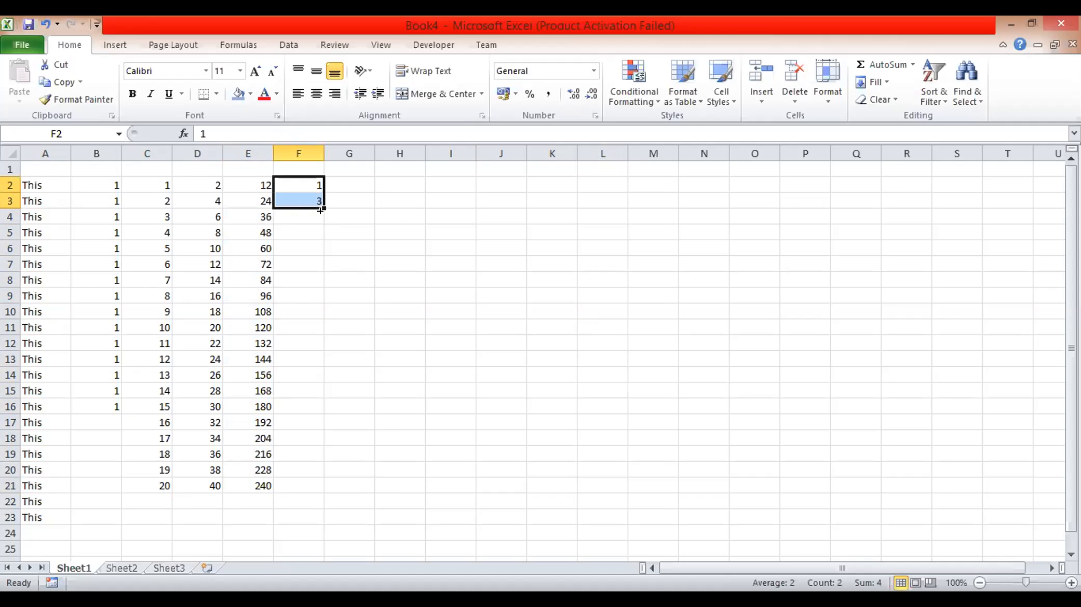
{"action": "double_click", "coordinate": [320, 210]}
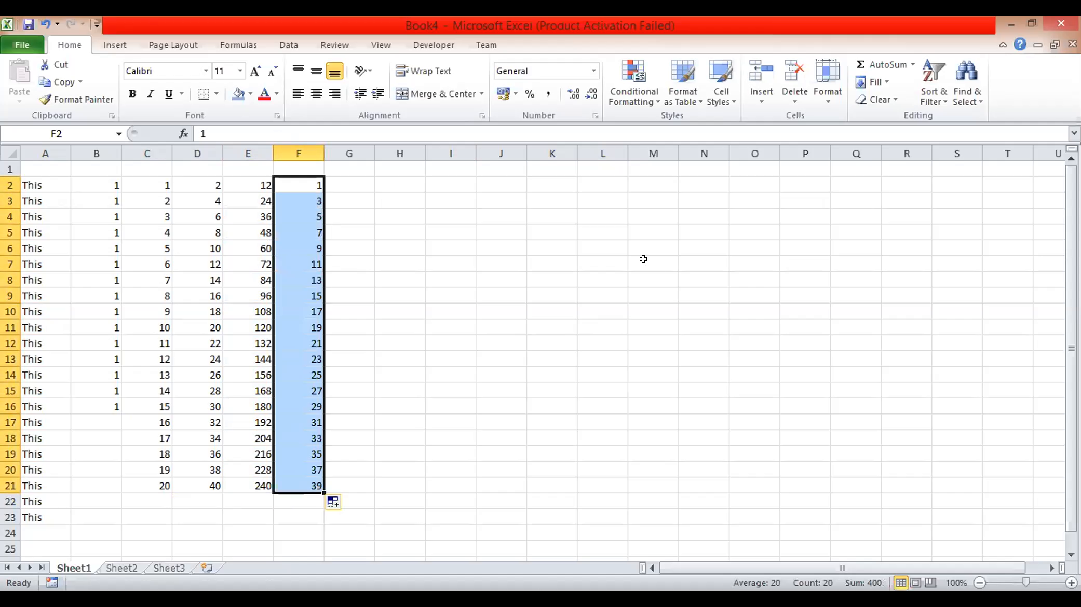
{"action": "left_click", "coordinate": [398, 378]}
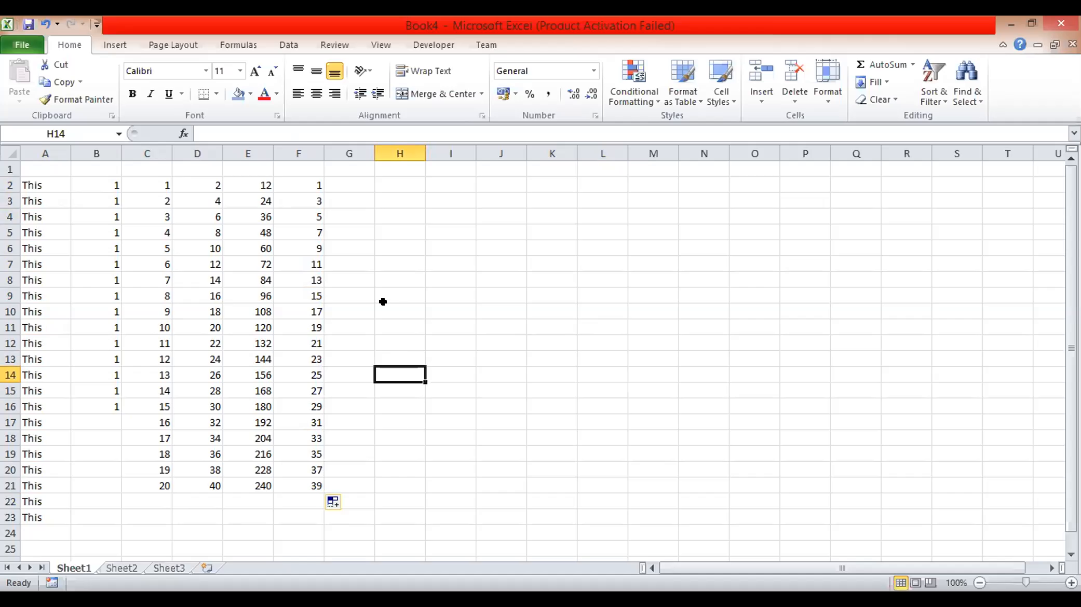
Step: Enter E12341 in cell G2 and E12342 in G3, and auto fill the code series down column G to G21
{"action": "left_click", "coordinate": [344, 182]}
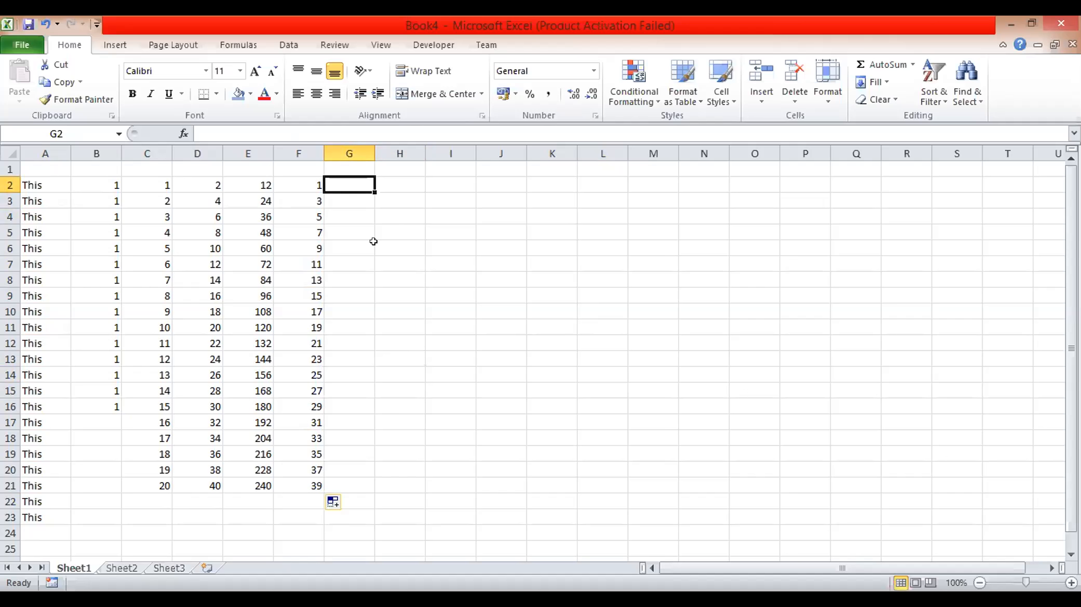
{"action": "type", "text": "E"}
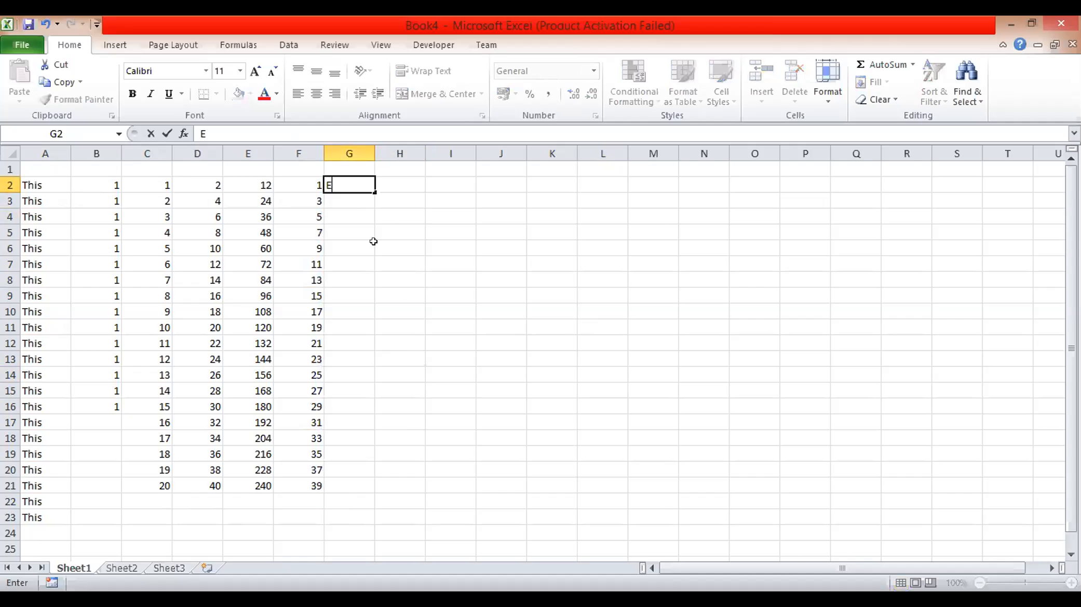
{"action": "type", "text": "12341"}
{"action": "key", "text": "Return"}
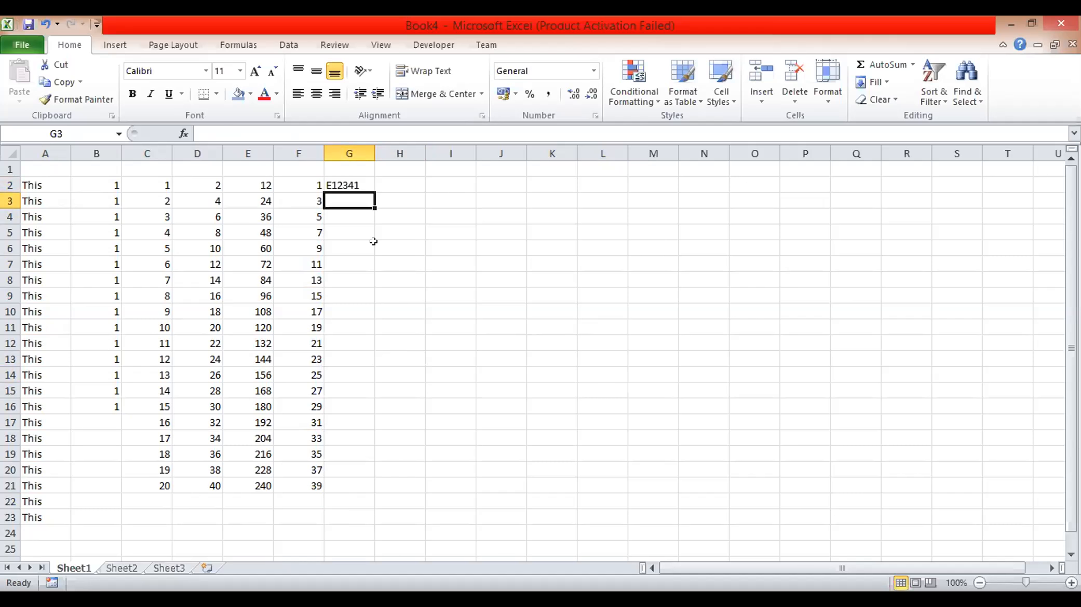
{"action": "type", "text": "E12342"}
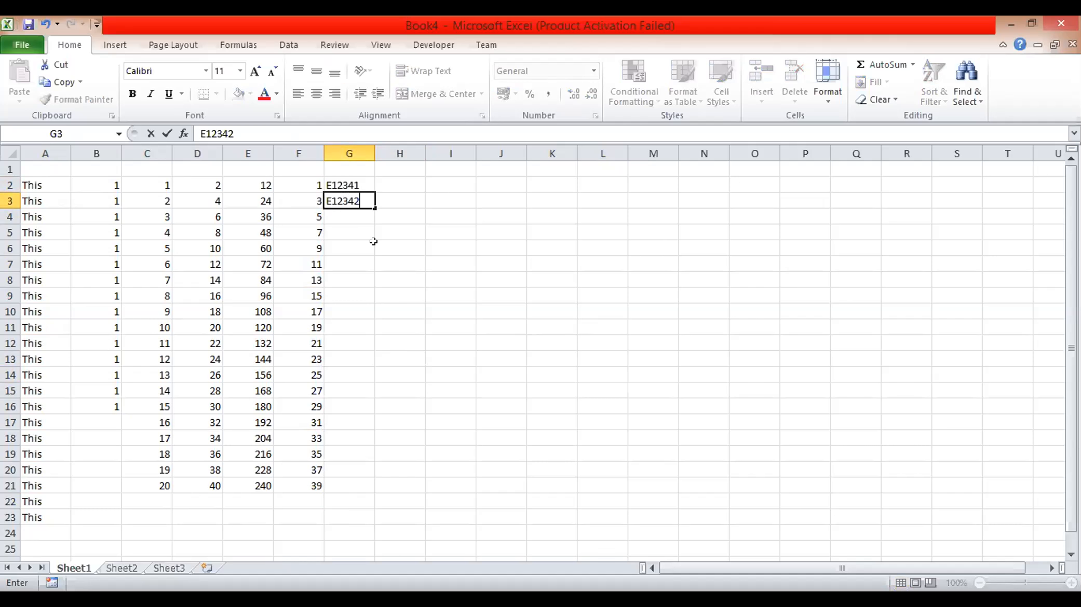
{"action": "key", "text": "Return"}
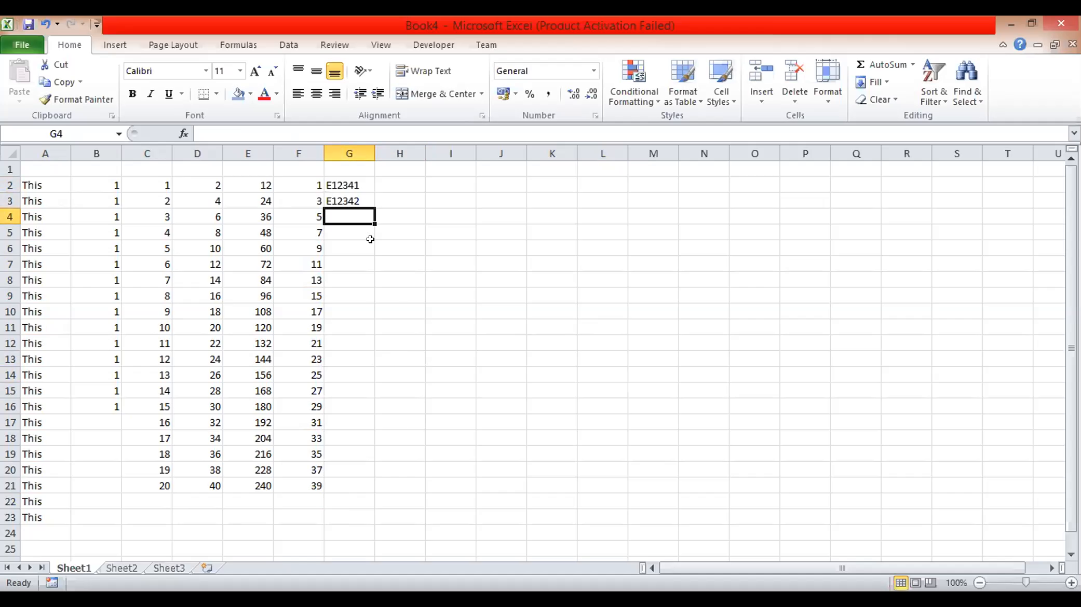
{"action": "left_click_drag", "start_coordinate": [360, 176], "coordinate": [362, 197]}
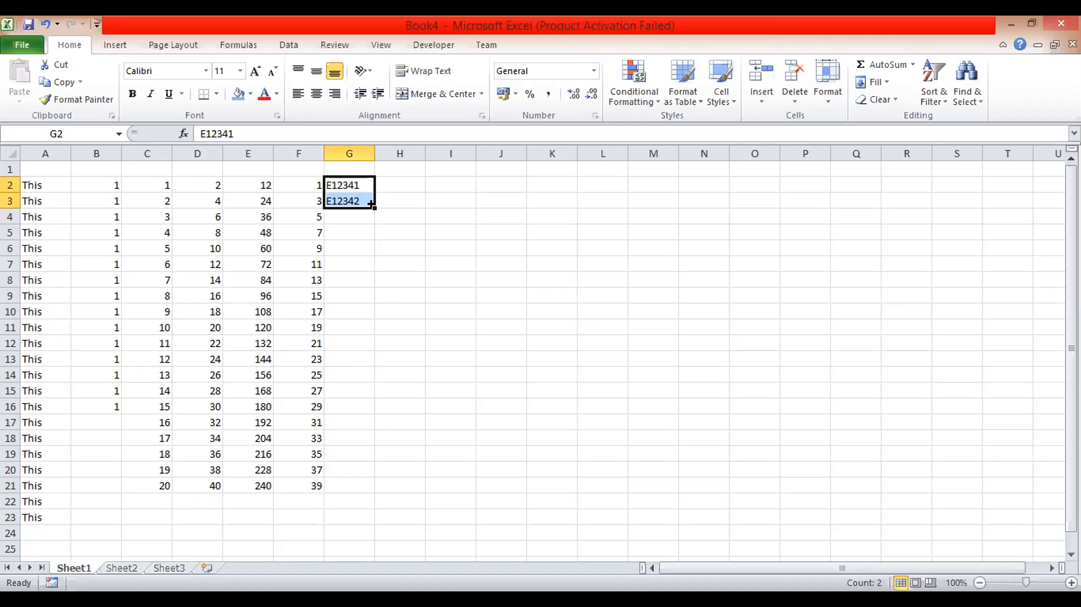
{"action": "double_click", "coordinate": [371, 204]}
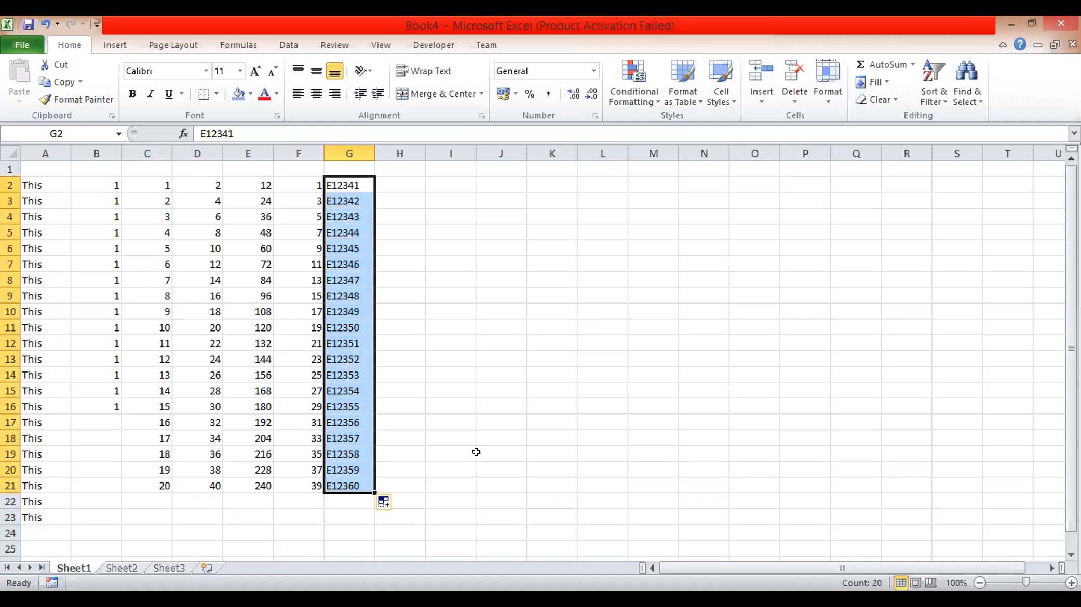
{"action": "left_click", "coordinate": [483, 453]}
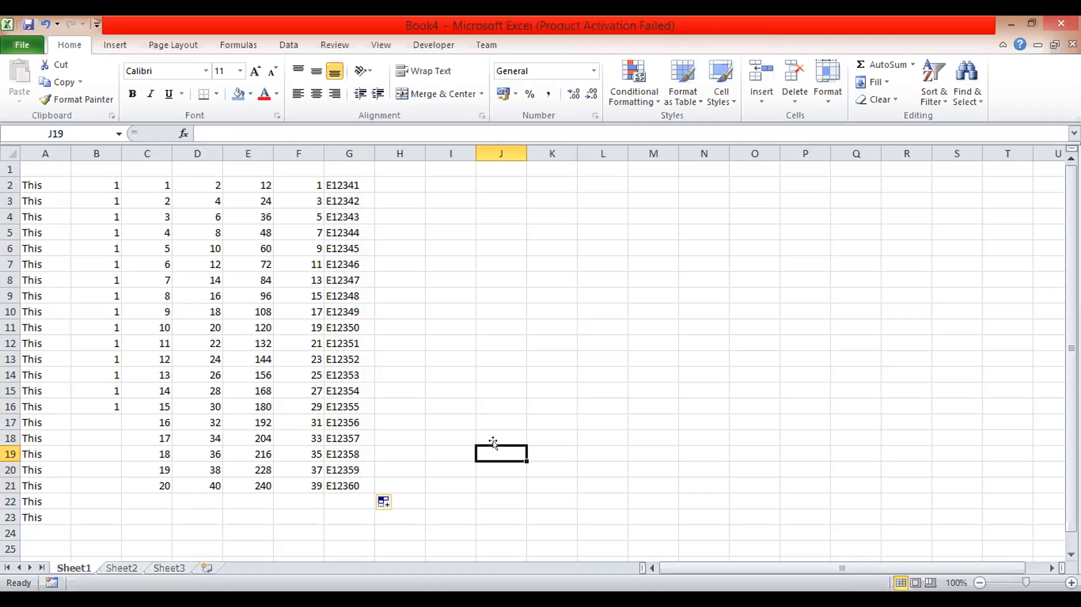
{"action": "left_click", "coordinate": [401, 178]}
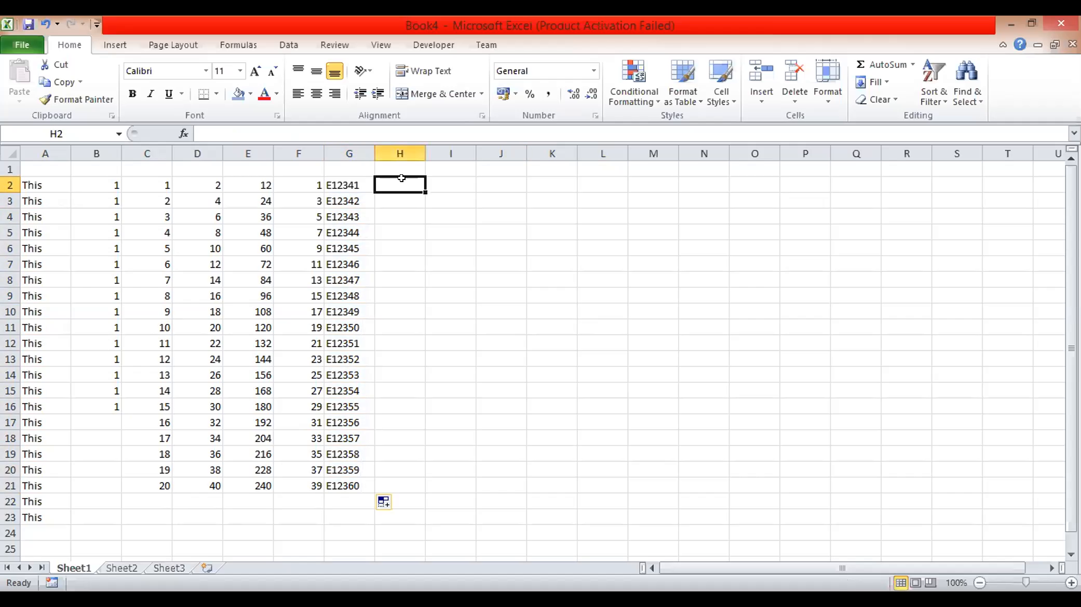
{"action": "type", "text": "0"}
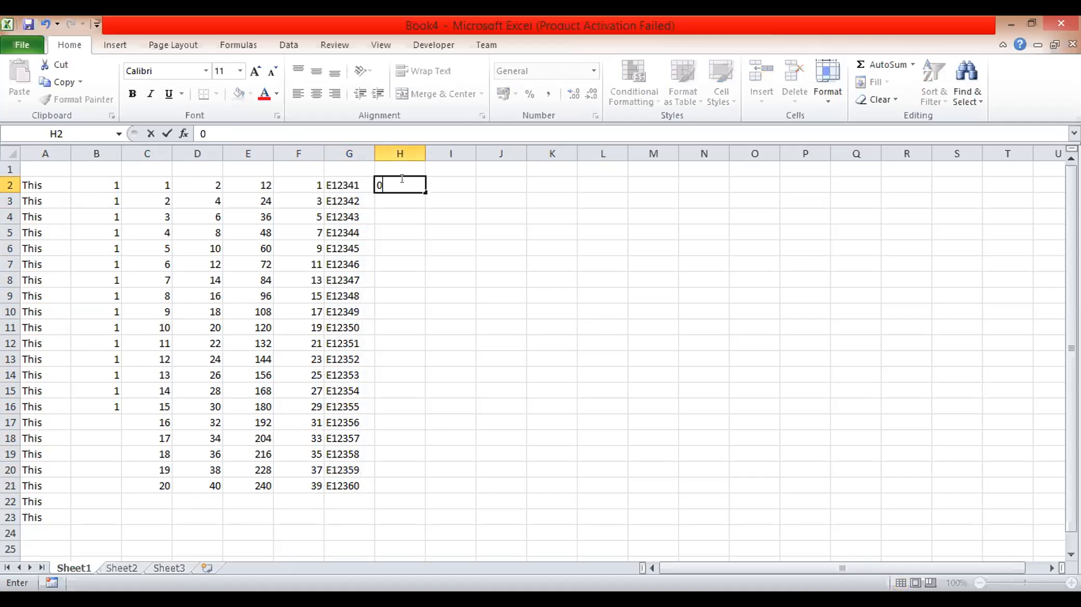
{"action": "type", "text": "1/2020"}
{"action": "key", "text": "Return"}
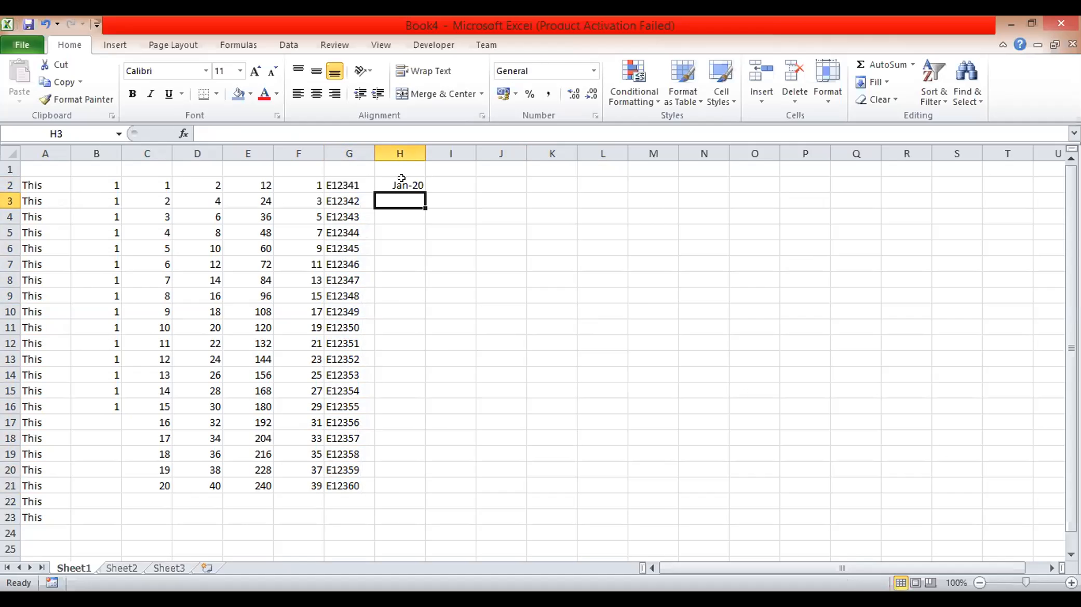
{"action": "key", "text": "ctrl+z"}
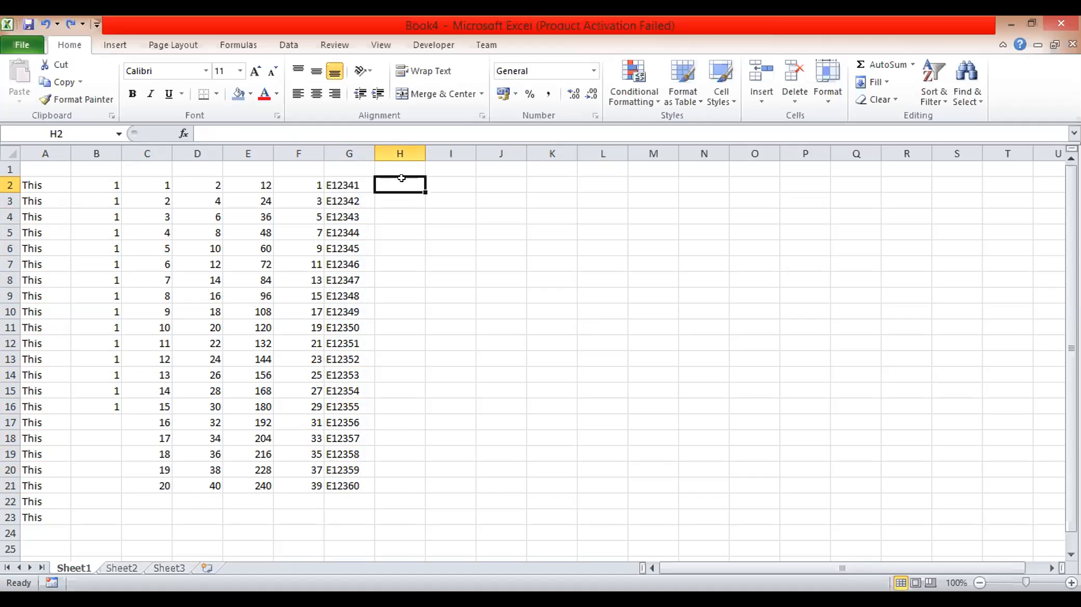
Step: Enter 012020 in cell H2 and 22020 in H3, and auto fill the series down column H to H21
{"action": "type", "text": "012020"}
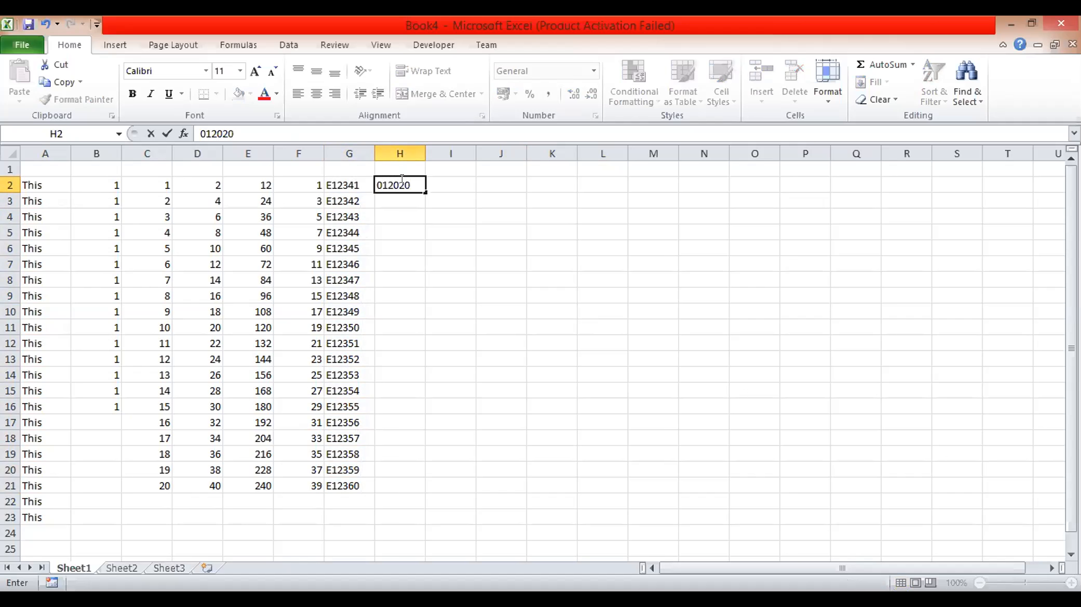
{"action": "key", "text": "Return"}
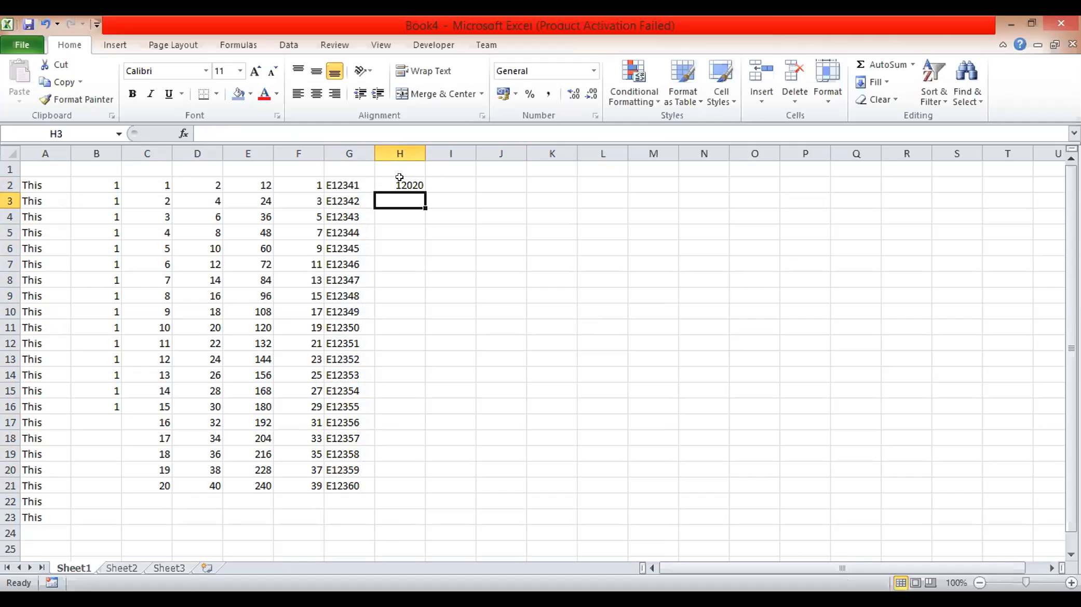
{"action": "double_click", "coordinate": [401, 185]}
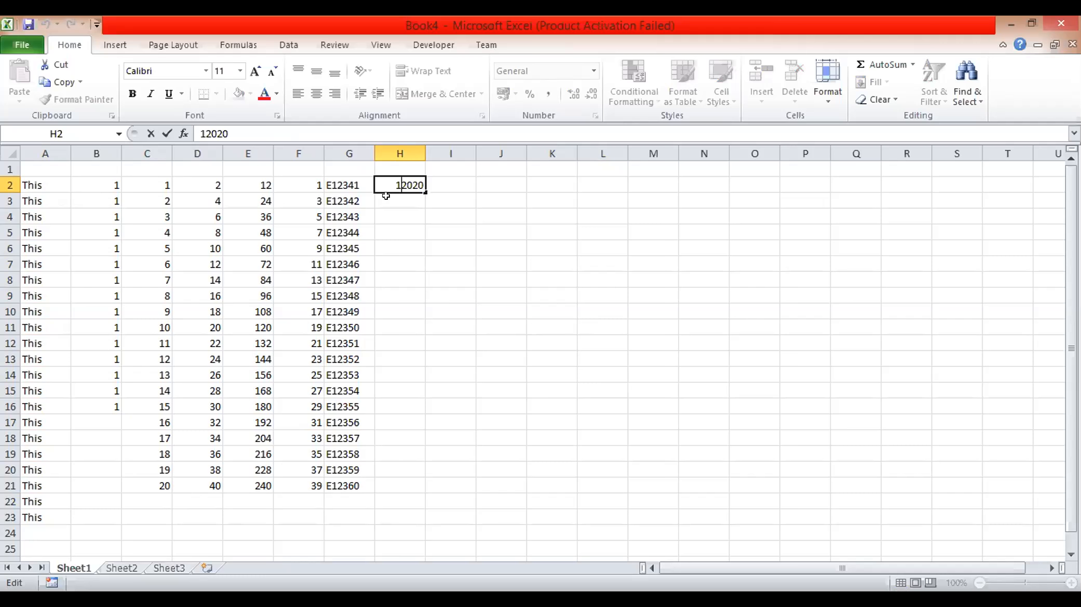
{"action": "left_click", "coordinate": [395, 200]}
{"action": "left_click", "coordinate": [410, 185]}
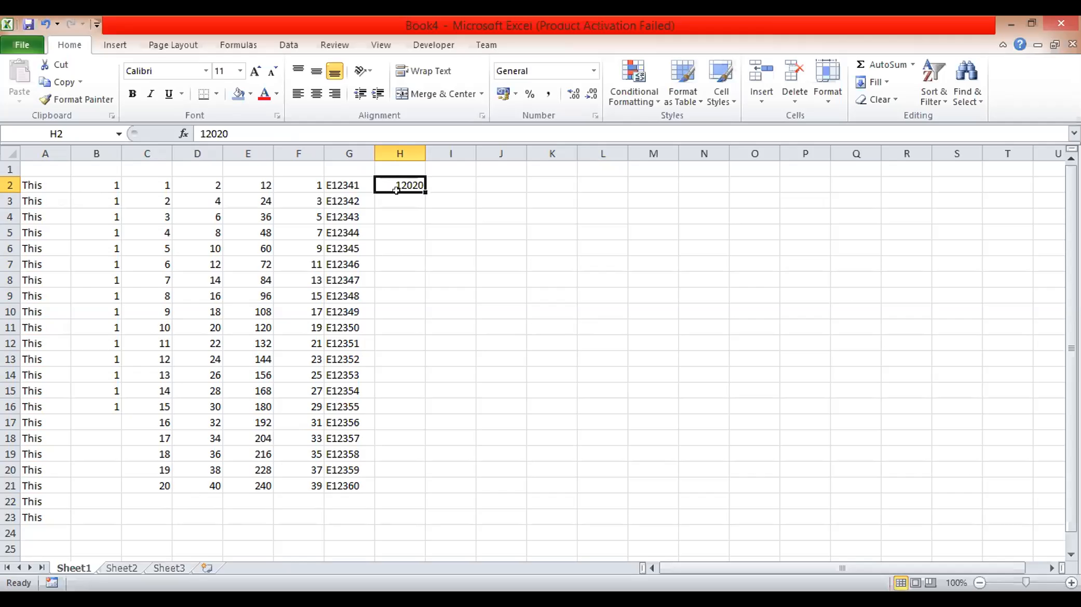
{"action": "left_click", "coordinate": [408, 197]}
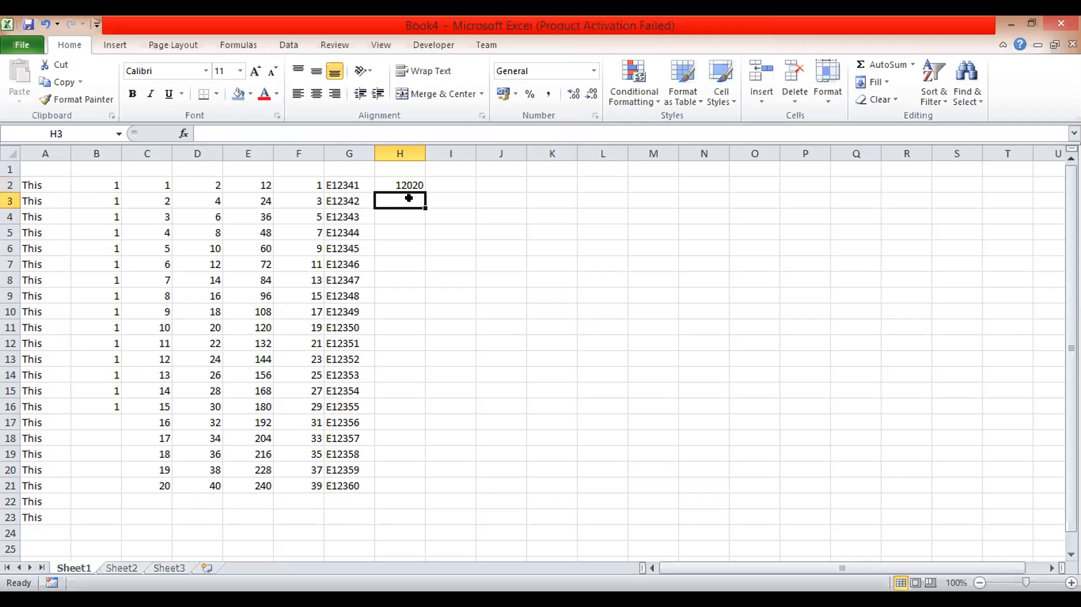
{"action": "type", "text": "22020"}
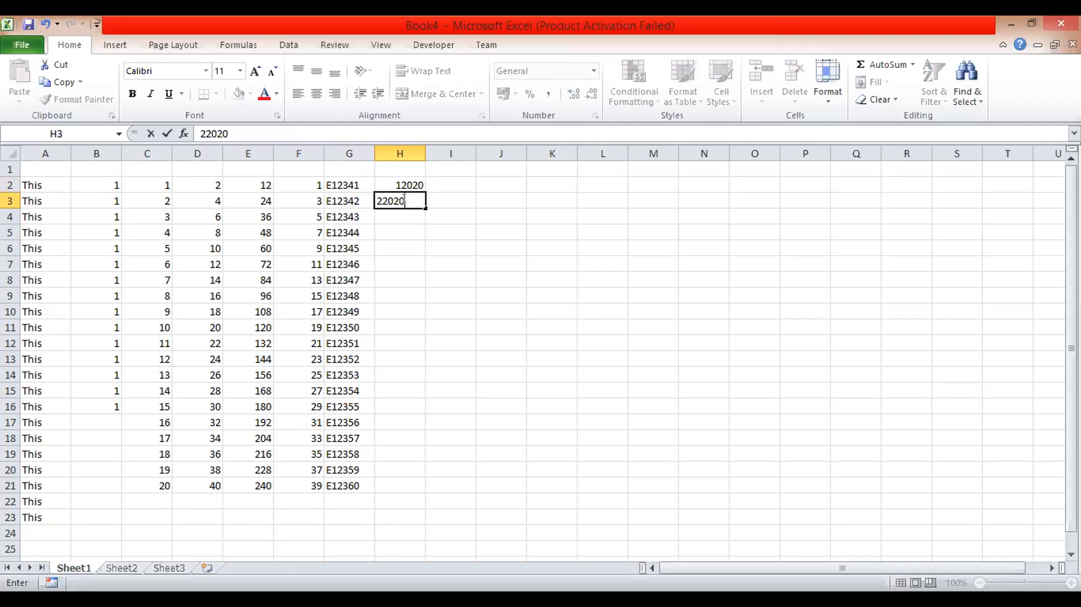
{"action": "key", "text": "Return"}
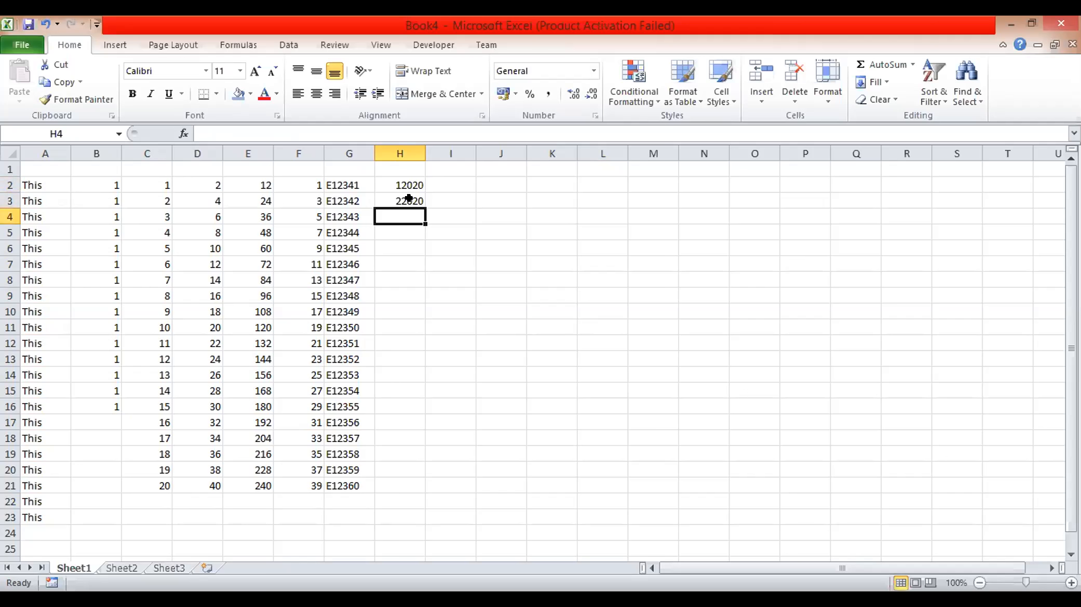
{"action": "left_click_drag", "start_coordinate": [412, 179], "coordinate": [421, 204]}
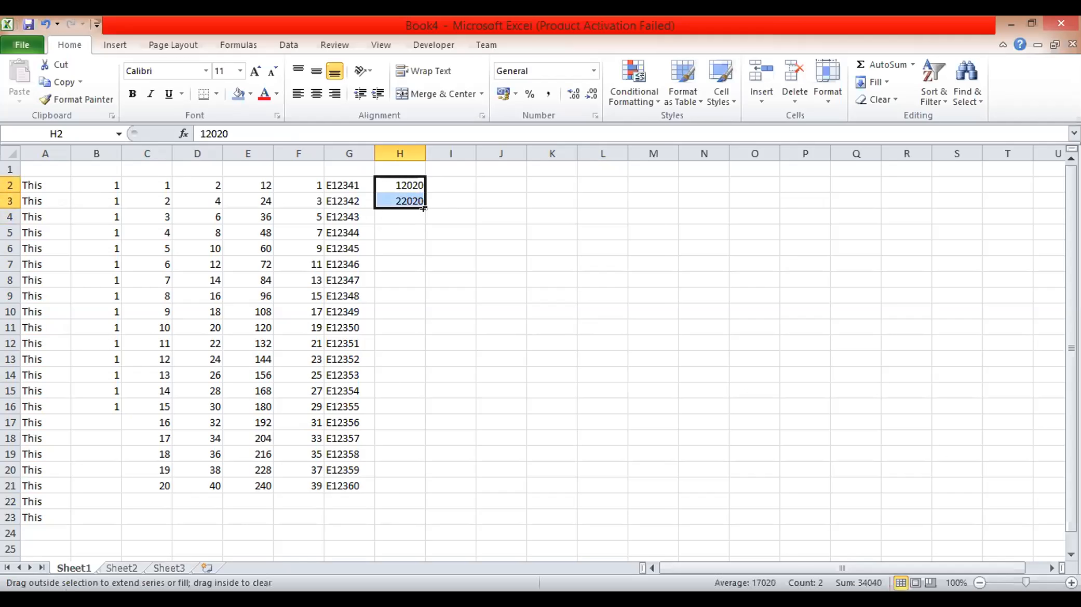
{"action": "double_click", "coordinate": [423, 208]}
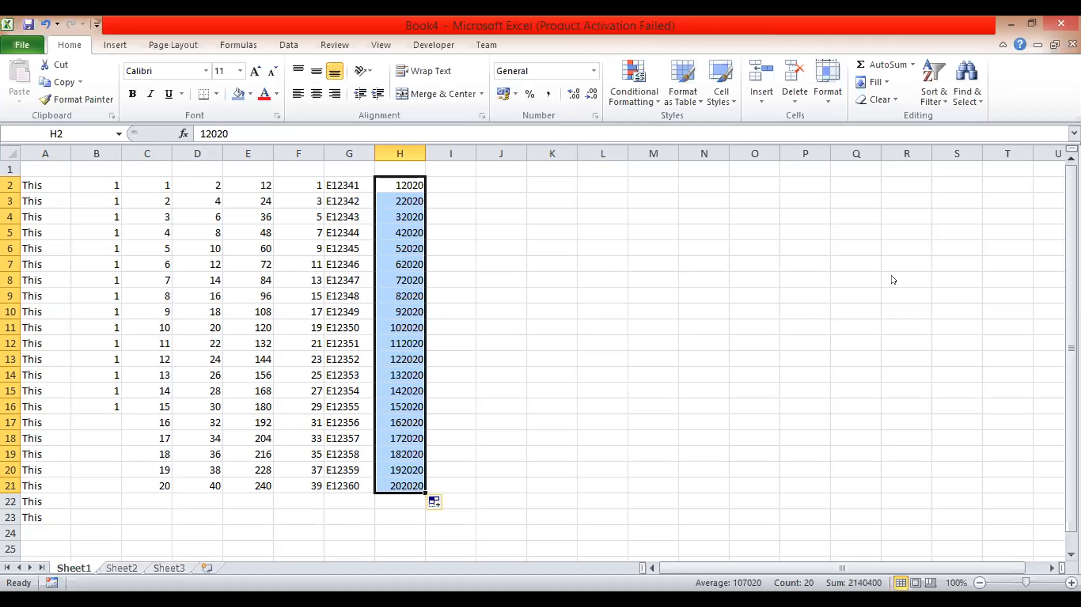
{"action": "key", "text": "alt+Tab"}
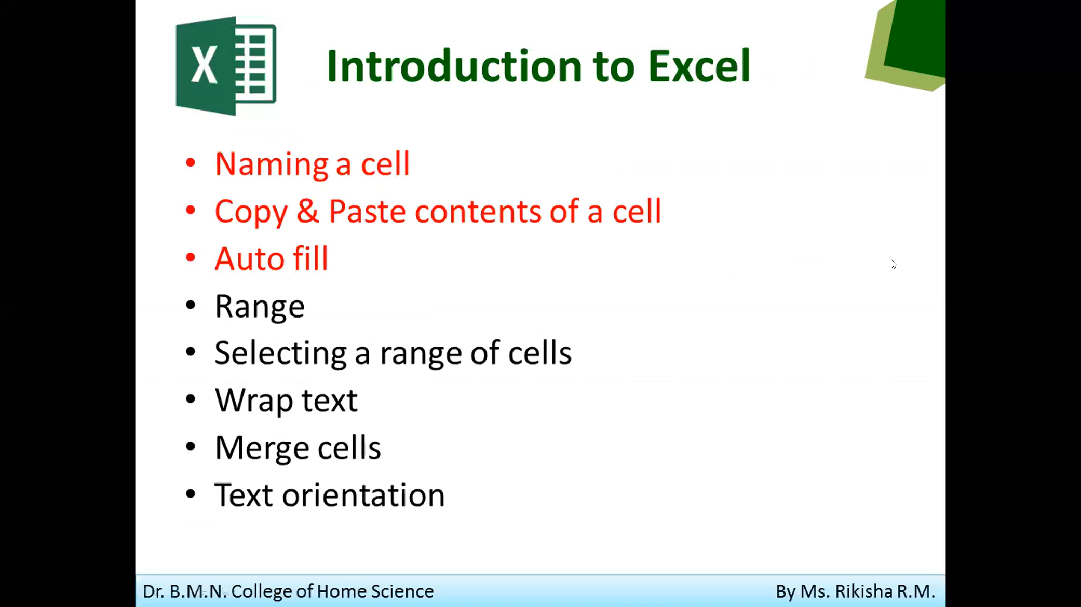
{"action": "key", "text": "Right"}
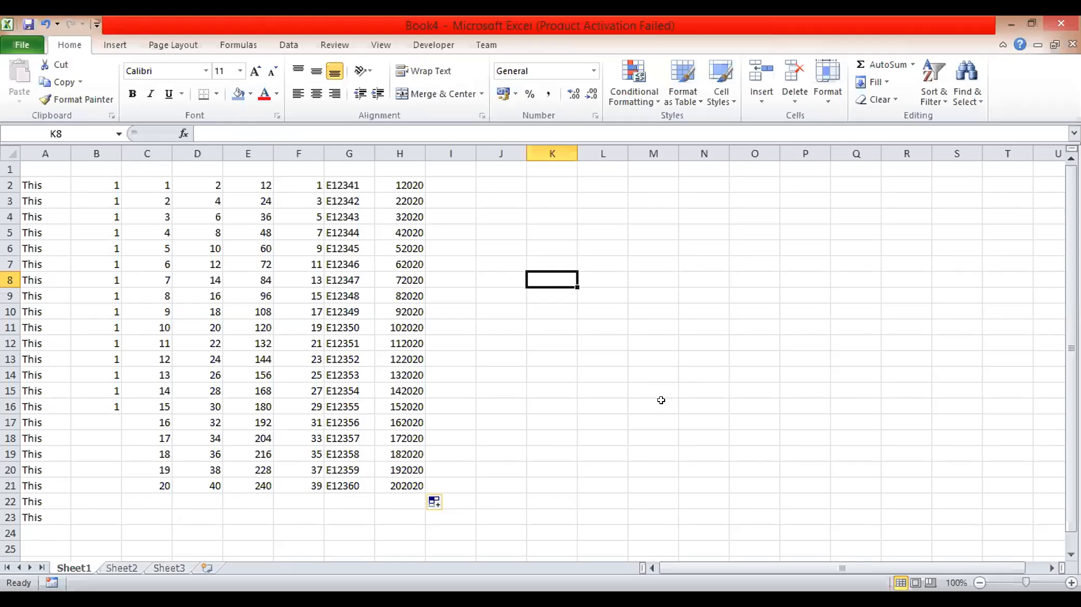
{"action": "left_click", "coordinate": [493, 222]}
{"action": "left_click", "coordinate": [553, 217]}
{"action": "left_click", "coordinate": [605, 201]}
{"action": "left_click", "coordinate": [611, 213]}
{"action": "left_click", "coordinate": [640, 216]}
{"action": "left_click", "coordinate": [637, 232]}
{"action": "left_click", "coordinate": [595, 227]}
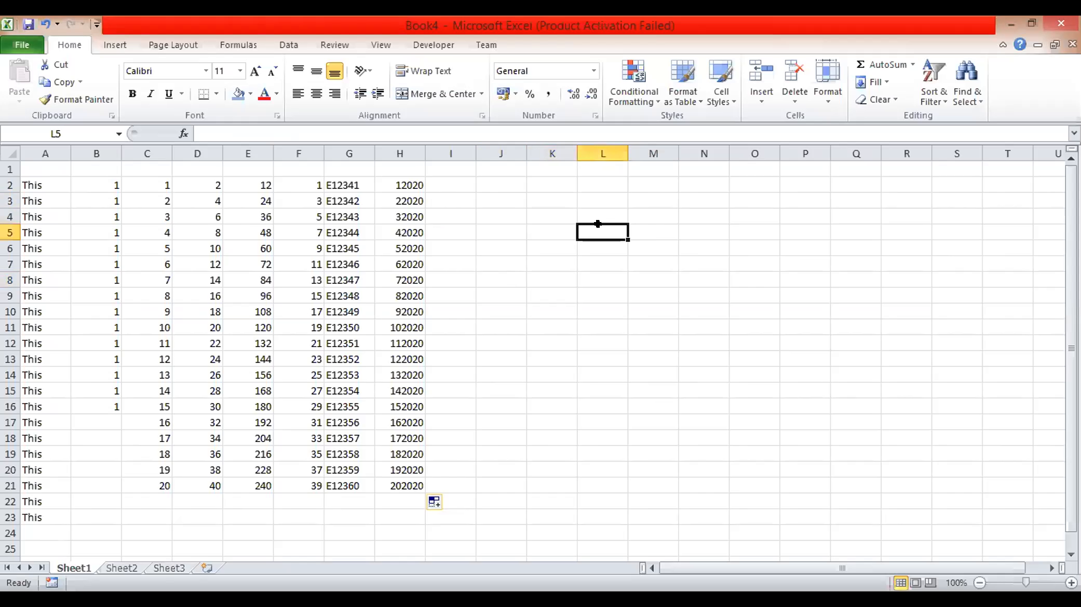
{"action": "left_click", "coordinate": [599, 212]}
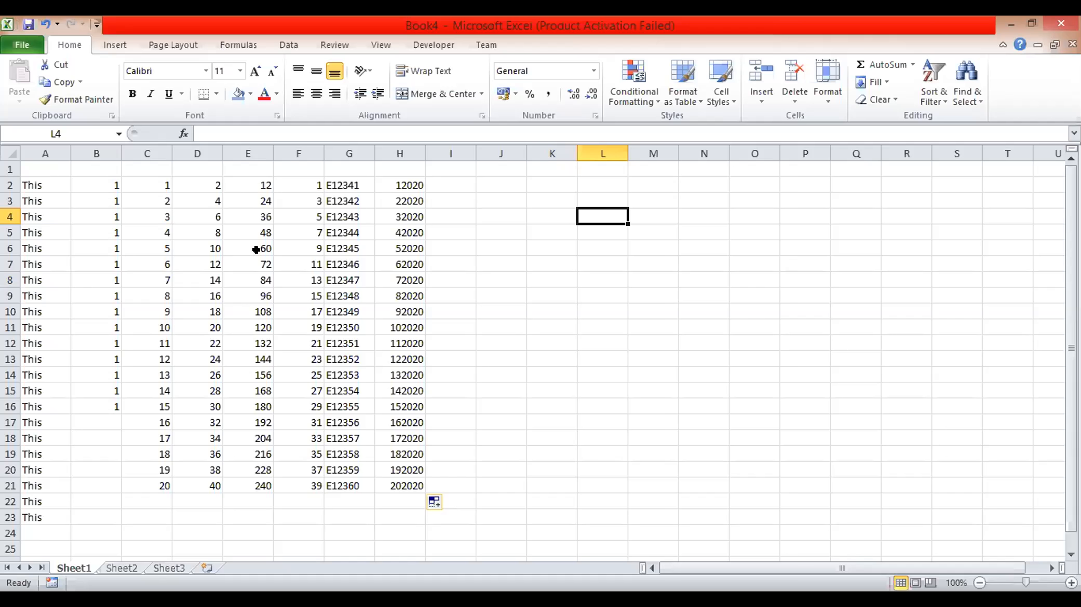
Step: Show the first and last cells of the column E series, and select the range E2:E21
{"action": "left_click", "coordinate": [259, 185]}
{"action": "left_click", "coordinate": [249, 484]}
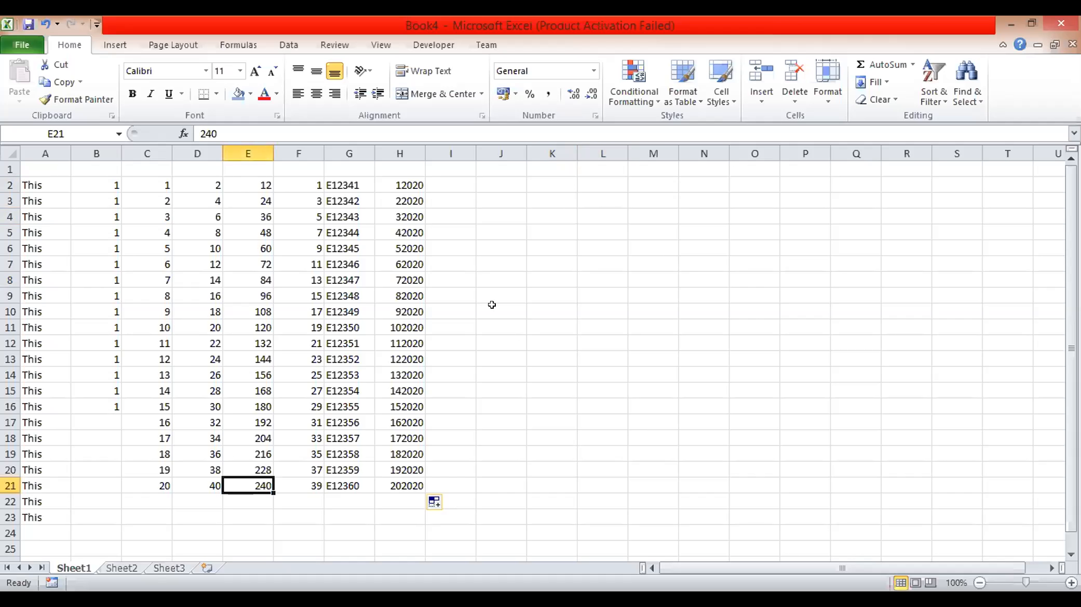
{"action": "left_click_drag", "start_coordinate": [257, 178], "coordinate": [256, 488]}
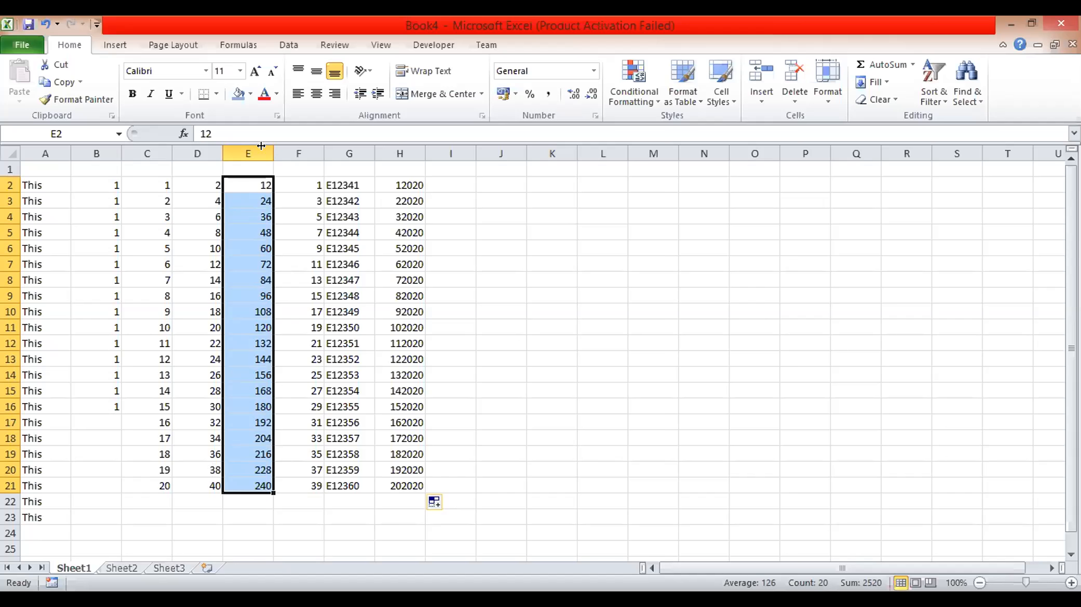
{"action": "left_click", "coordinate": [535, 231]}
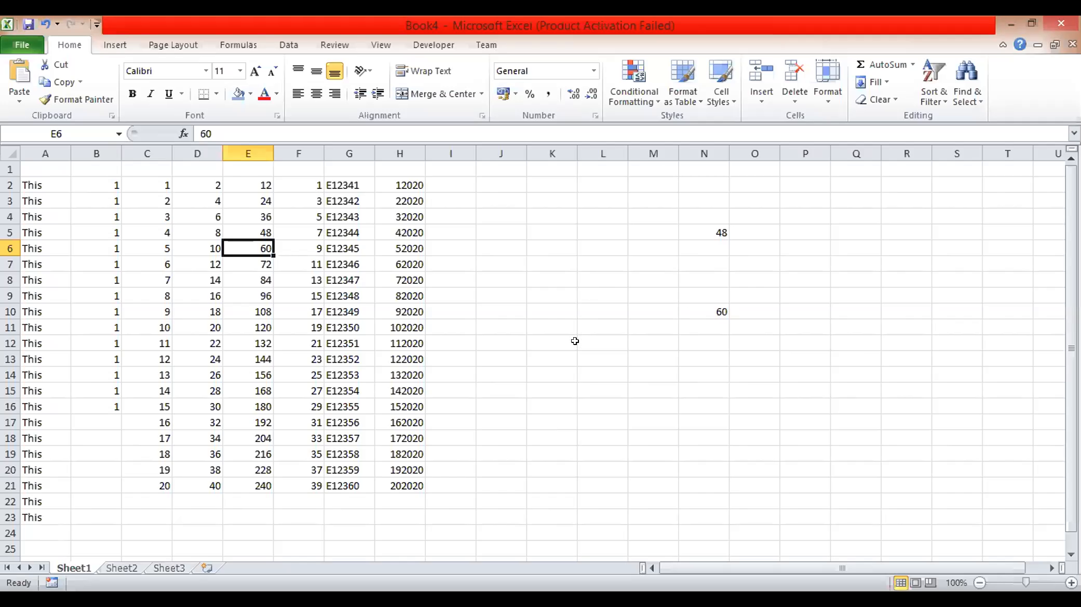
Step: Write the range reference =E2:e21 in cell L8 without completing the entry
{"action": "left_click", "coordinate": [589, 290]}
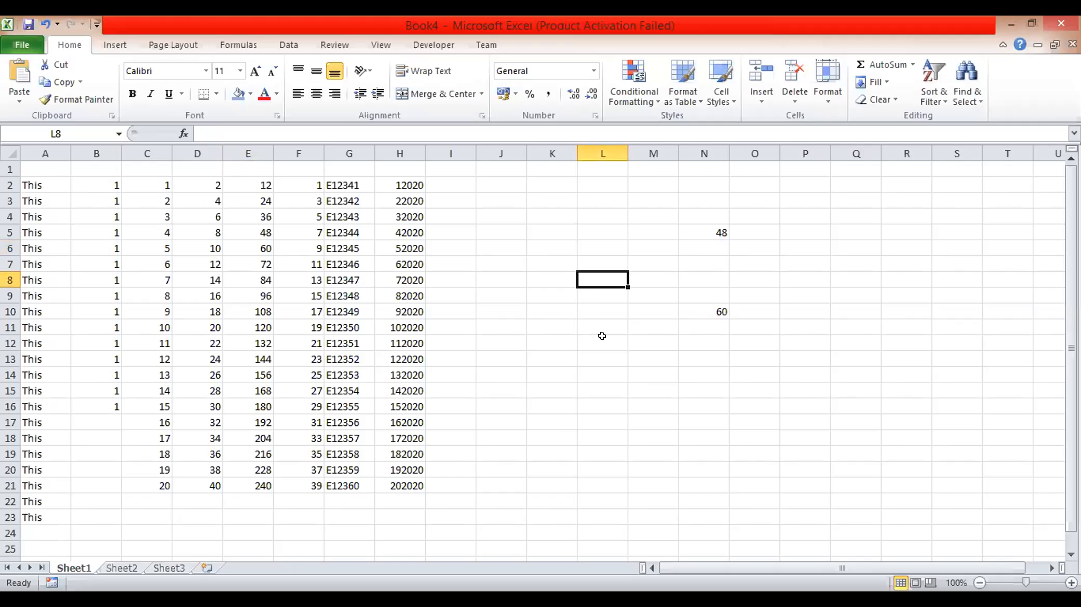
{"action": "type", "text": "="}
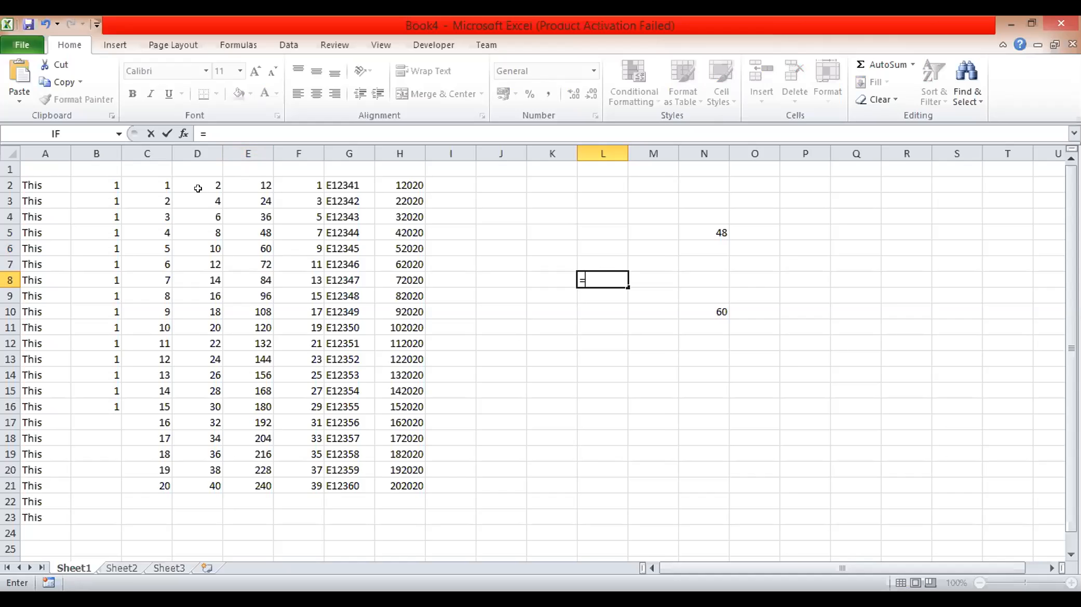
{"action": "type", "text": "E2"}
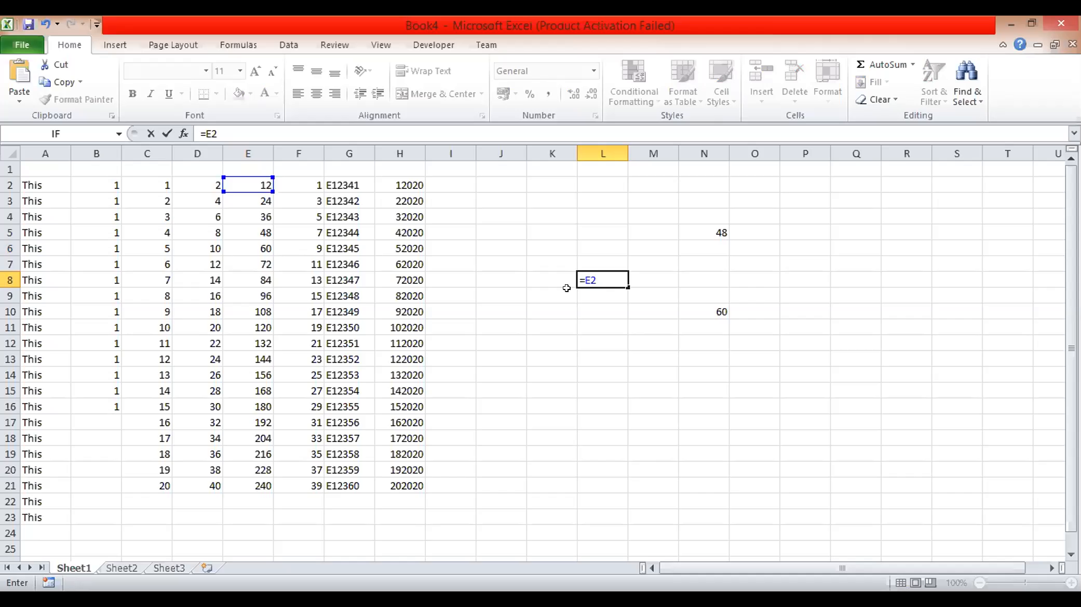
{"action": "type", "text": ":"}
{"action": "type", "text": "e1"}
{"action": "key", "text": "BackSpace"}
{"action": "type", "text": "21"}
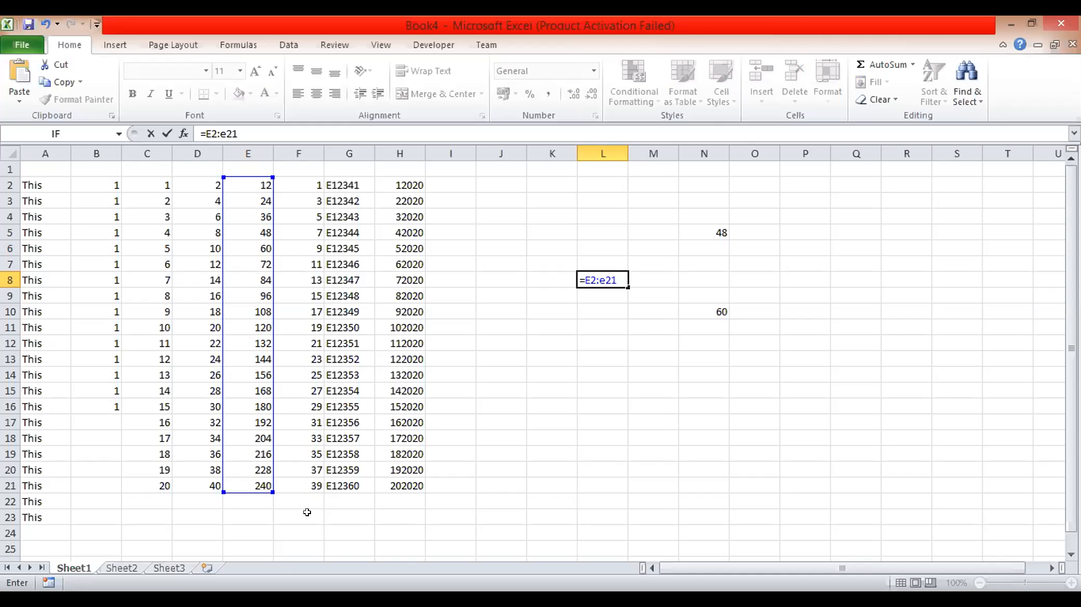
Step: Clear the range reference from cell L8 and select cells E2 to E21 directly on the sheet
{"action": "key", "text": "BackSpace"}
{"action": "key", "text": "BackSpace"}
{"action": "key", "text": "BackSpace"}
{"action": "key", "text": "BackSpace"}
{"action": "key", "text": "BackSpace"}
{"action": "key", "text": "BackSpace"}
{"action": "key", "text": "BackSpace"}
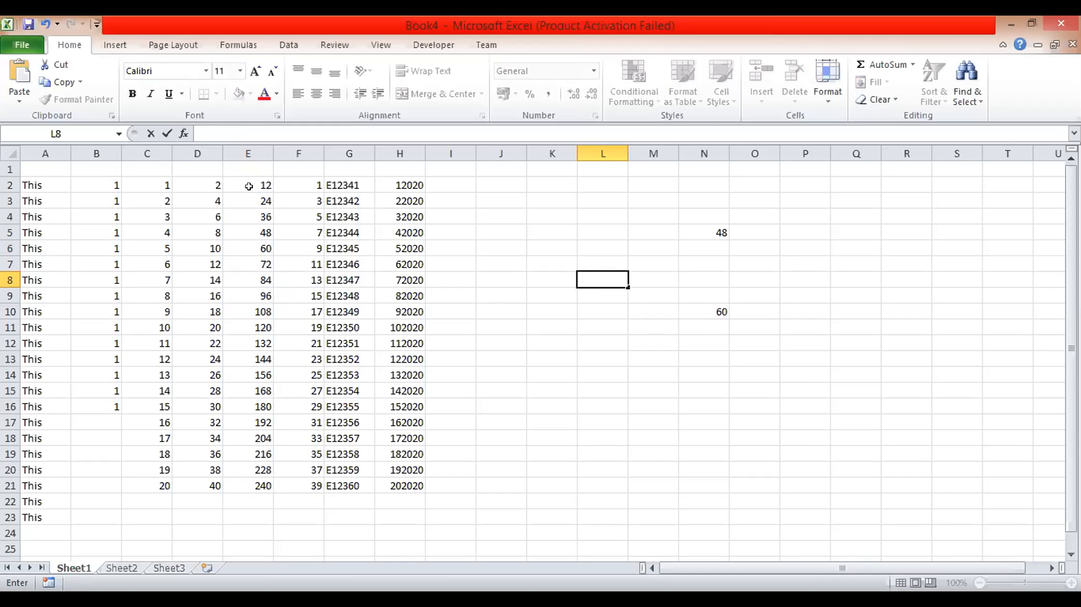
{"action": "left_click_drag", "start_coordinate": [250, 184], "coordinate": [263, 483]}
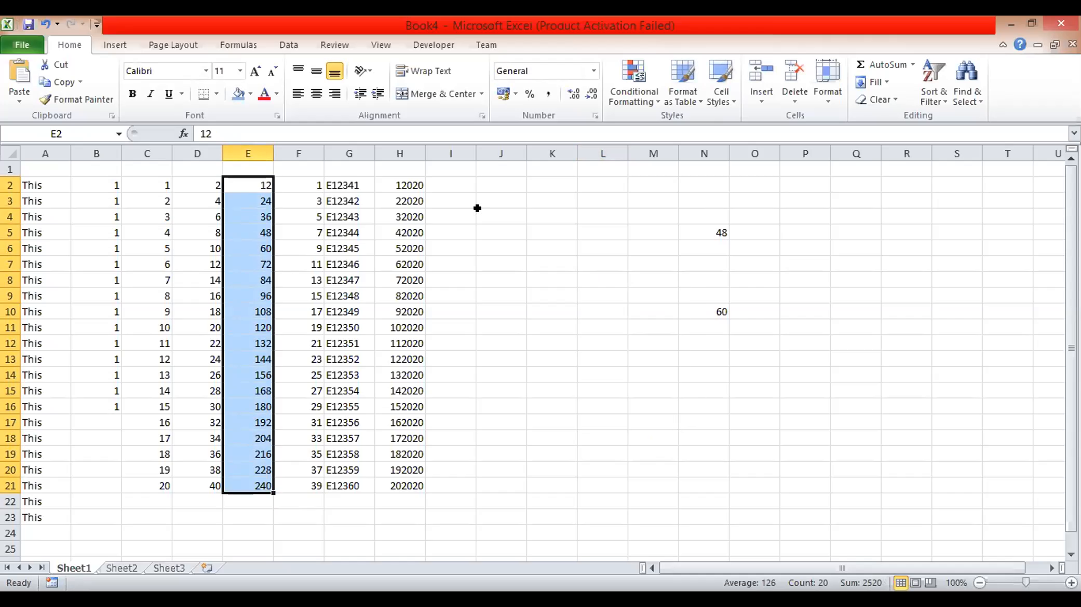
{"action": "key", "text": "alt+Tab"}
Step: Clear the values in cells N5 to N10, and enter "This is a beautiful day to learn excel" in cell J2
{"action": "left_click", "coordinate": [491, 179]}
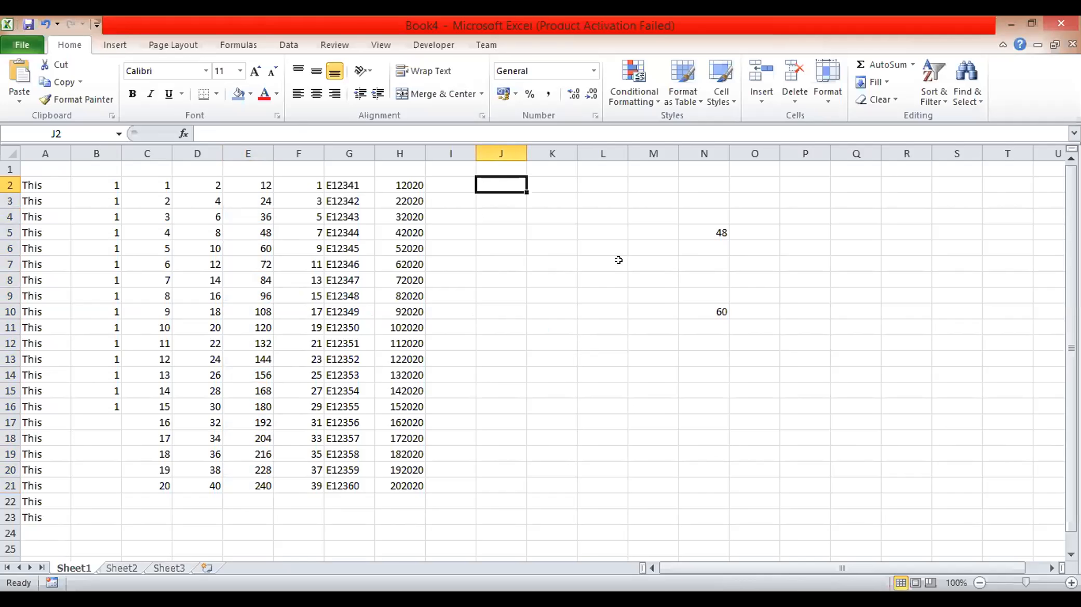
{"action": "left_click_drag", "start_coordinate": [689, 229], "coordinate": [725, 313]}
{"action": "type", "text": "This"}
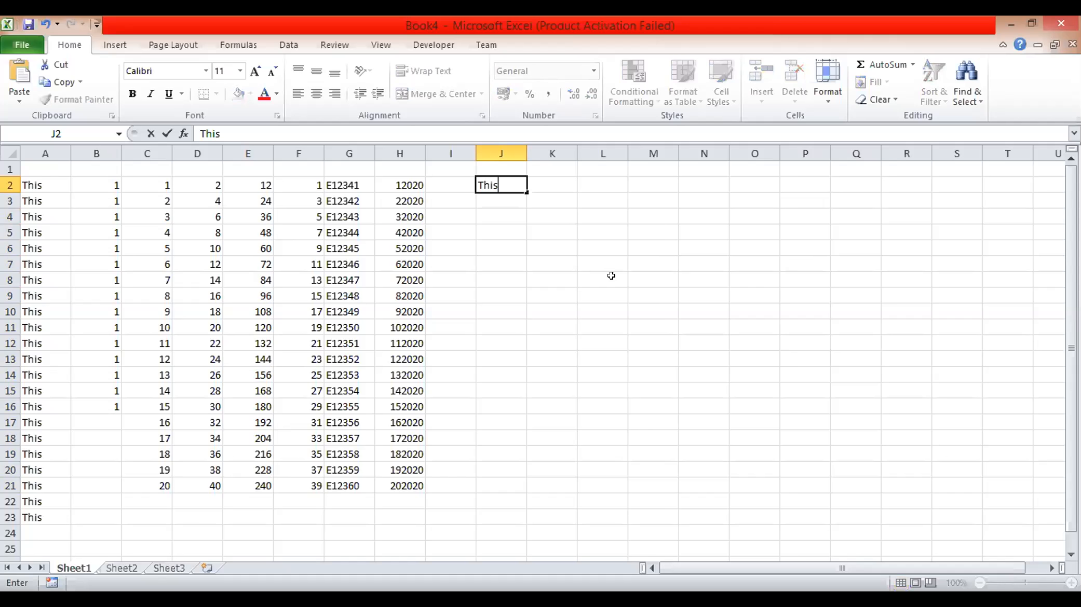
{"action": "type", "text": " is a beautiful d"}
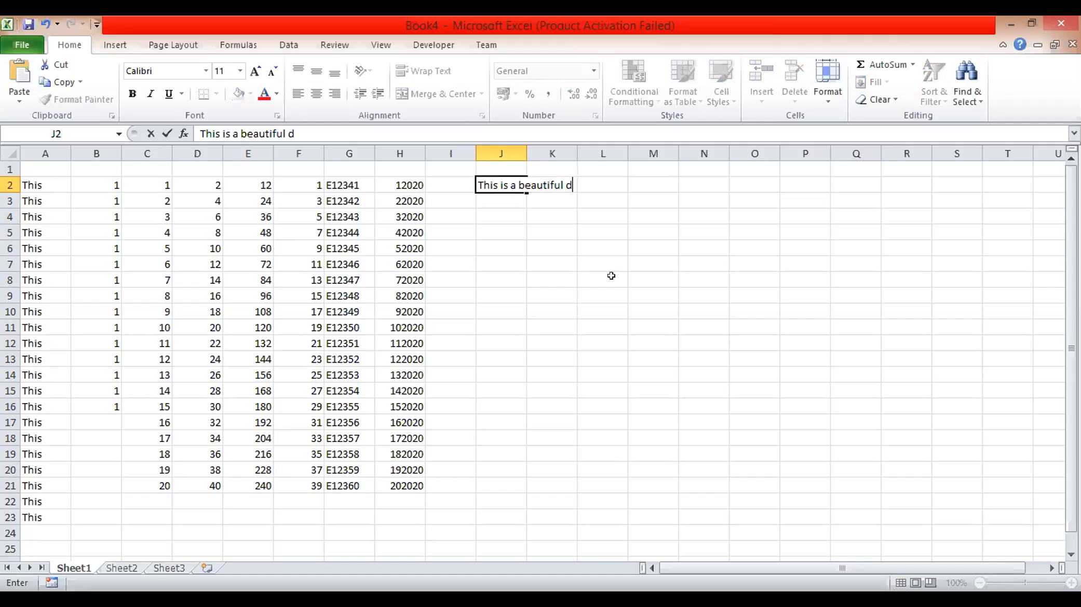
{"action": "type", "text": "ay to lea"}
{"action": "type", "text": "n excel"}
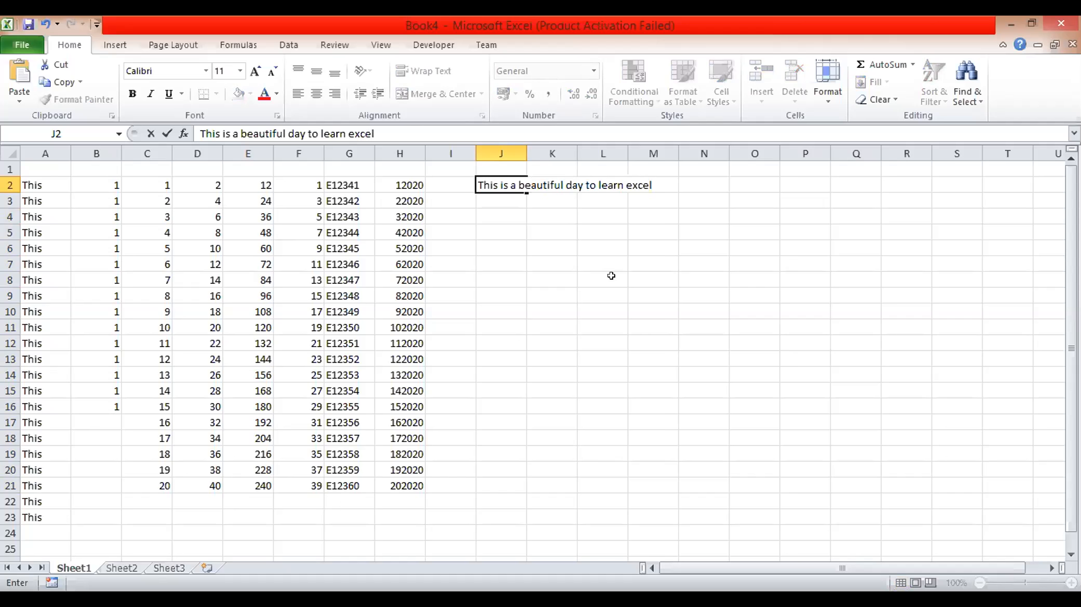
{"action": "left_click", "coordinate": [611, 276]}
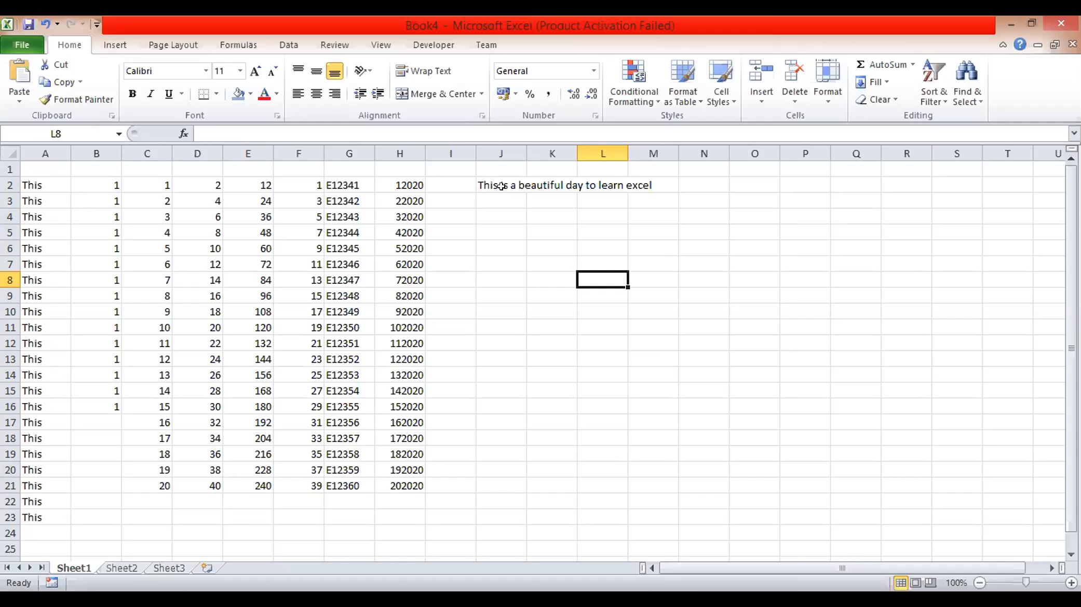
Step: Compare how the text in cell J2 and the number in cell H11 fit their columns
{"action": "left_click", "coordinate": [499, 183]}
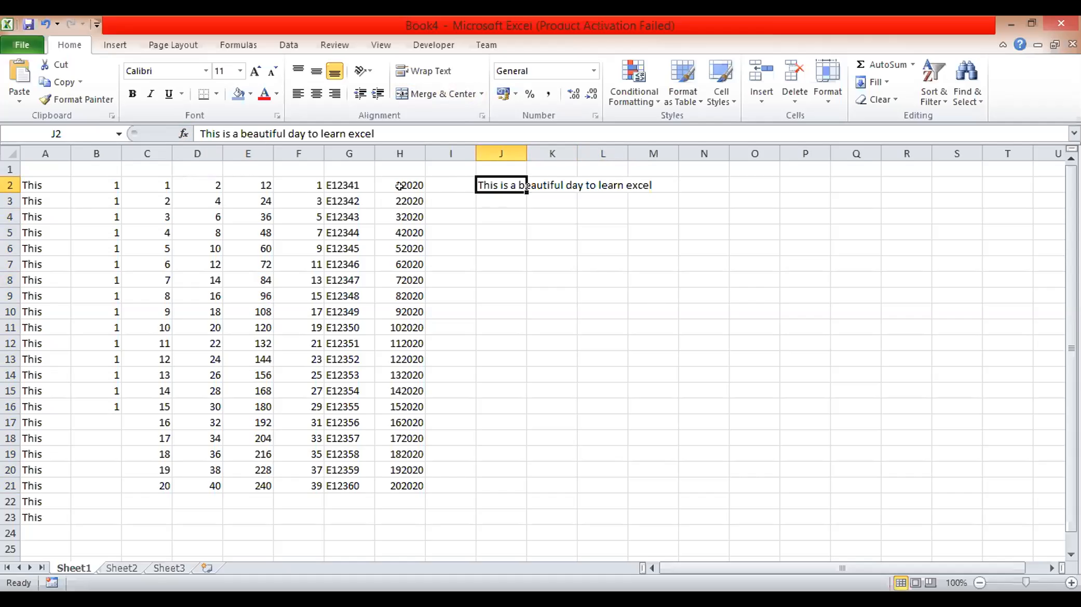
{"action": "left_click", "coordinate": [398, 323]}
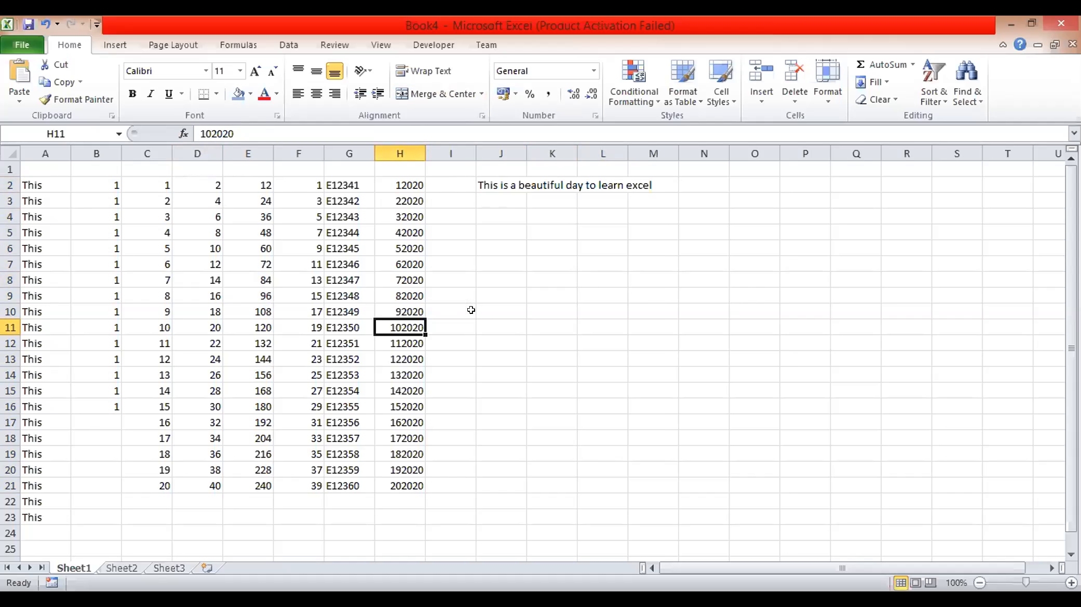
{"action": "left_click", "coordinate": [501, 185]}
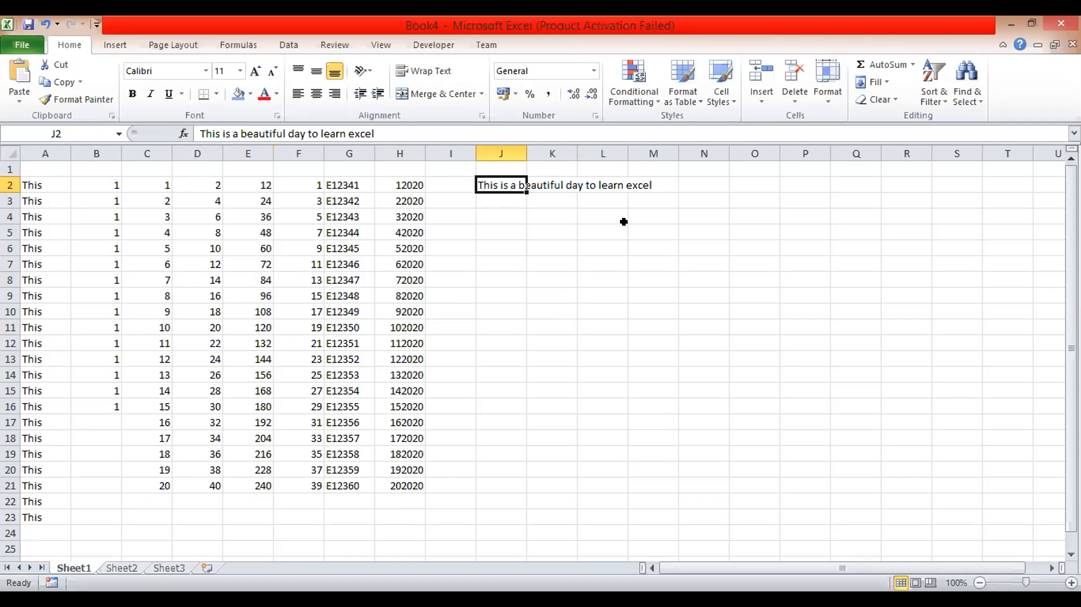
{"action": "left_click", "coordinate": [528, 245]}
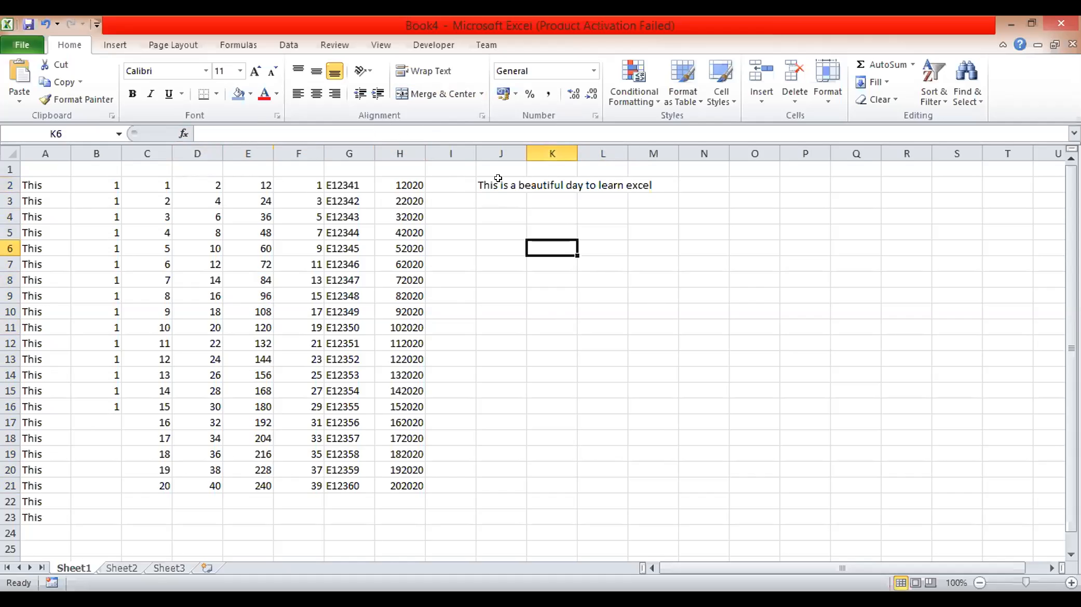
Step: Enter "Lets learn it today" in cell K2, beside the long text in J2
{"action": "left_click", "coordinate": [498, 179]}
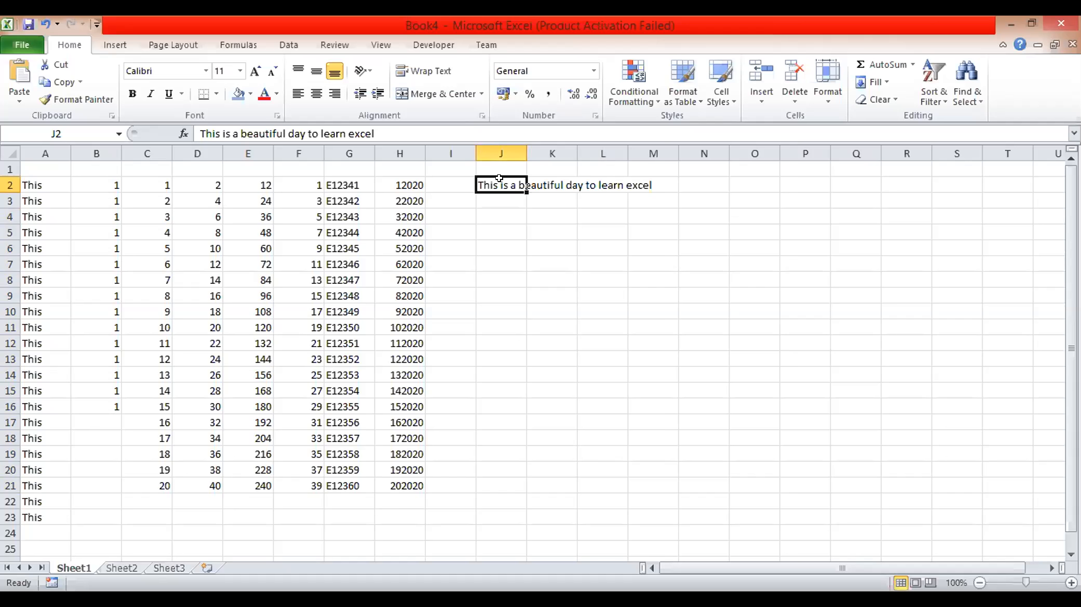
{"action": "left_click", "coordinate": [549, 185]}
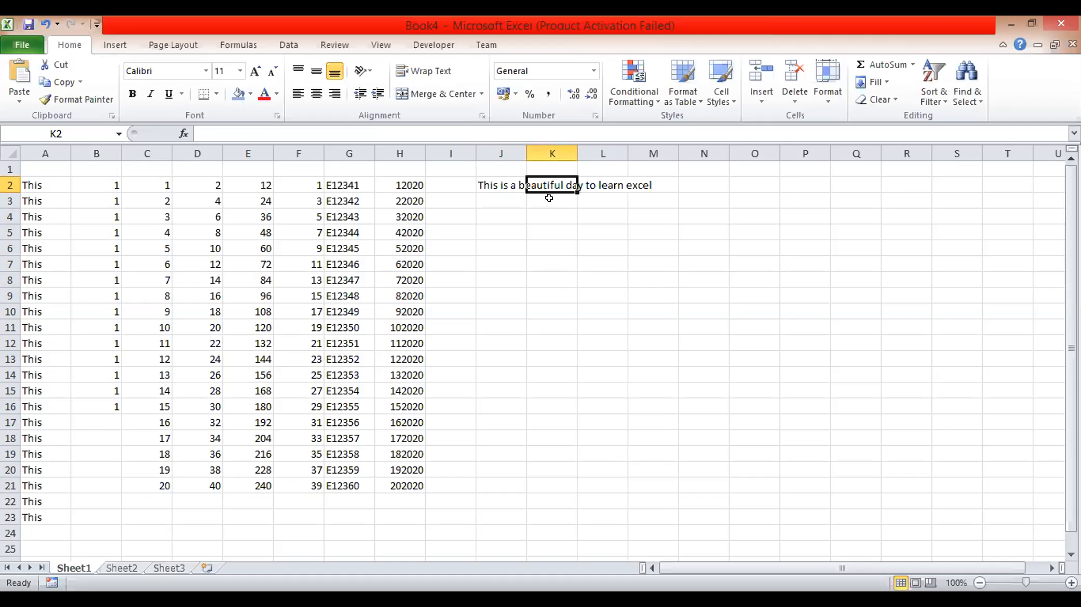
{"action": "type", "text": "Let"}
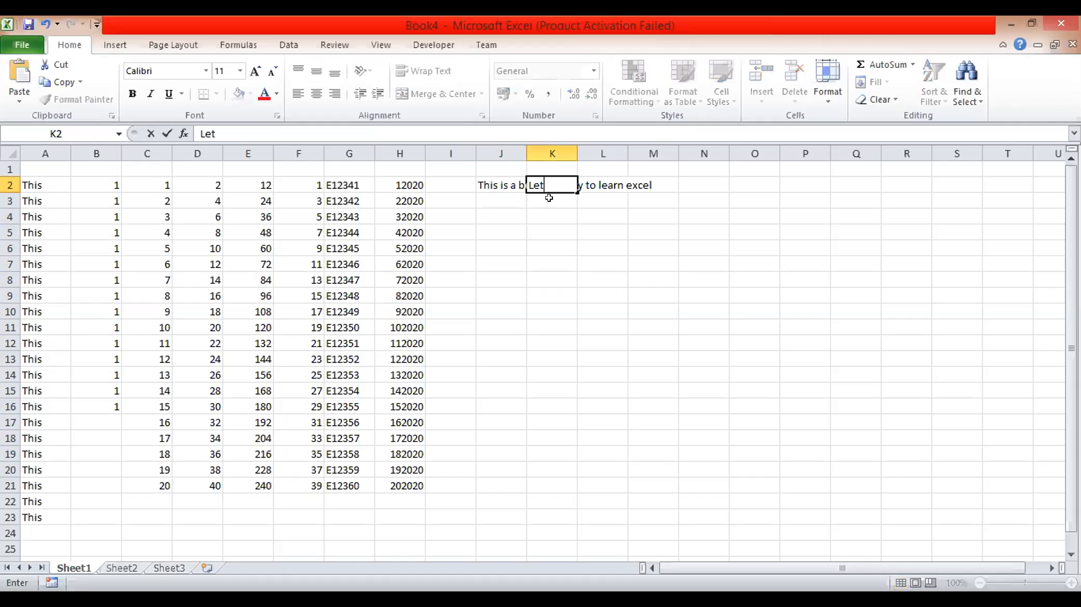
{"action": "type", "text": "s learn it t"}
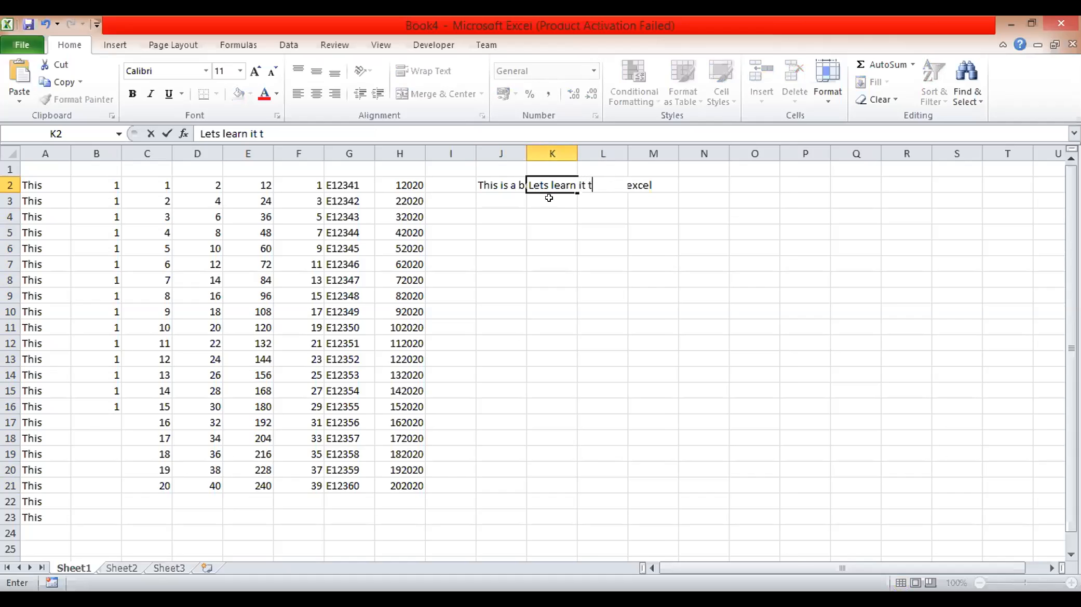
{"action": "type", "text": "oday"}
{"action": "left_click", "coordinate": [598, 248]}
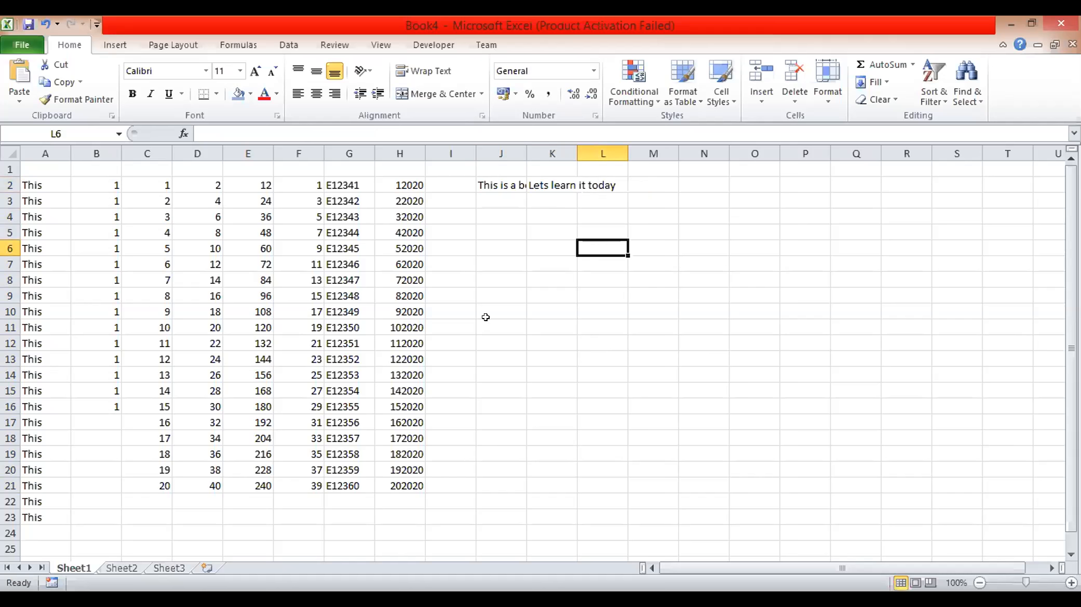
Step: Compare the entries in J2 and K2, and apply Wrap Text to cell J2 and remove it again
{"action": "left_click", "coordinate": [500, 184]}
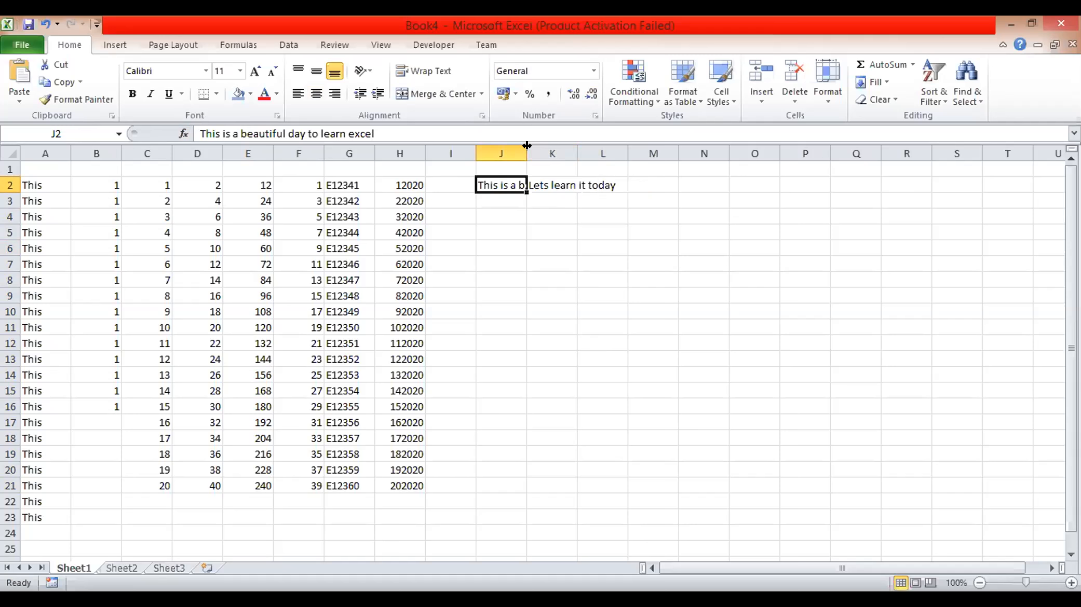
{"action": "left_click", "coordinate": [550, 180]}
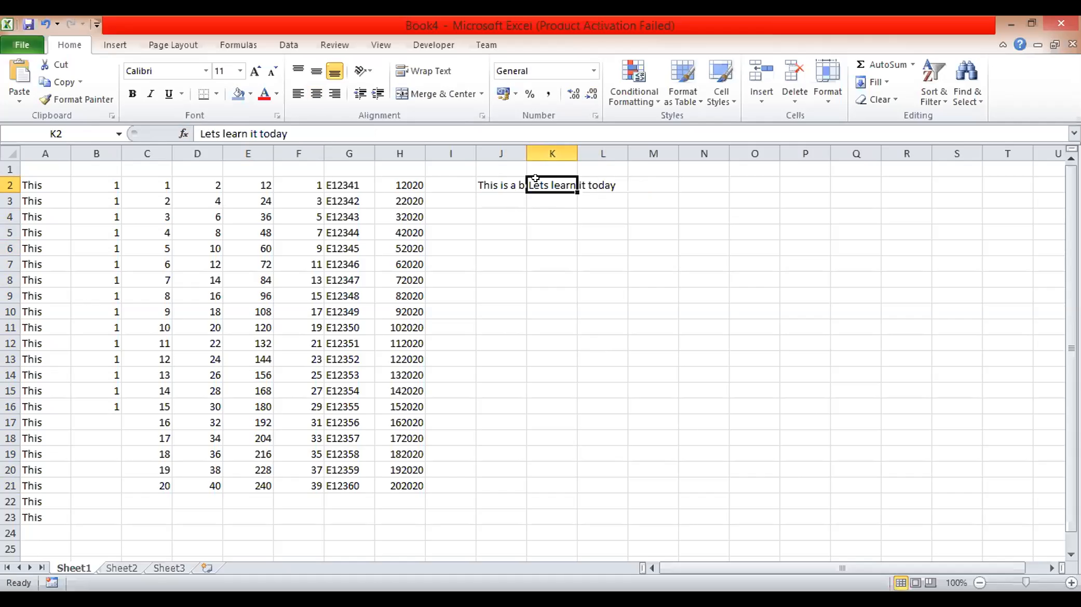
{"action": "left_click", "coordinate": [538, 259]}
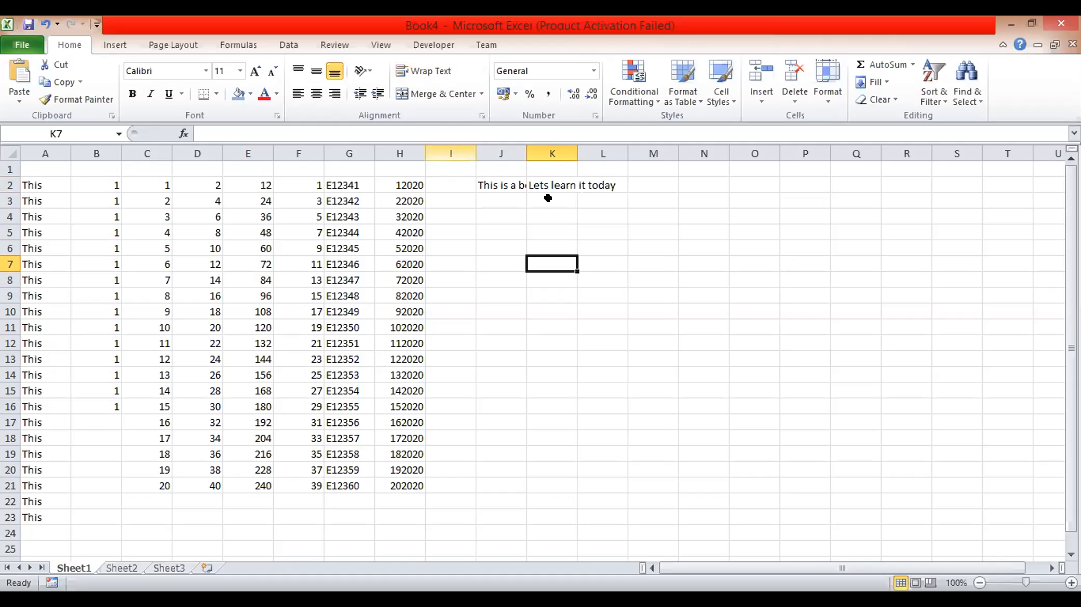
{"action": "left_click", "coordinate": [502, 182]}
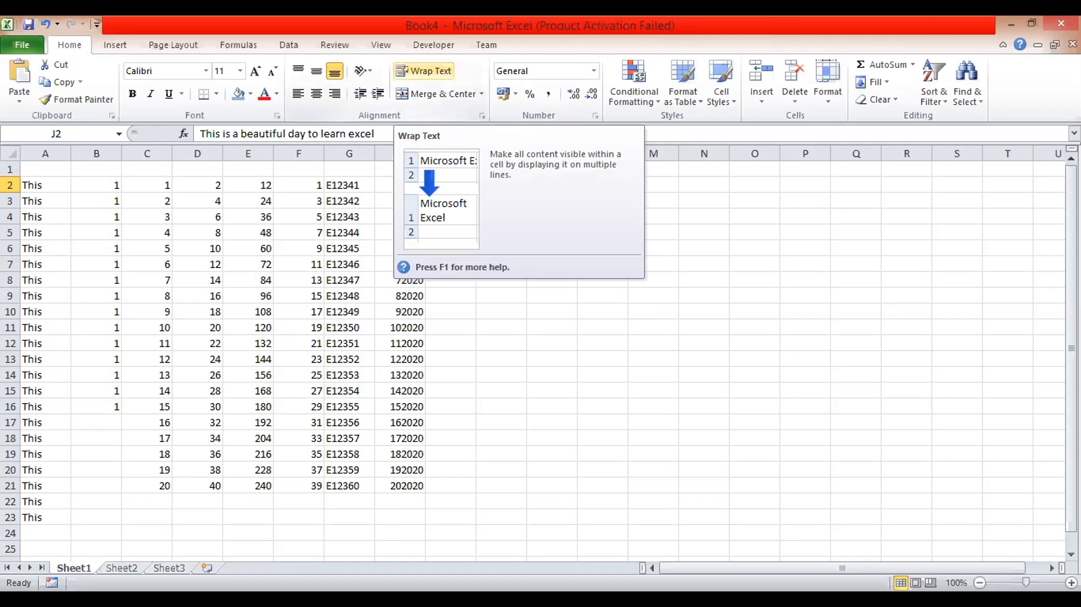
{"action": "left_click", "coordinate": [403, 71]}
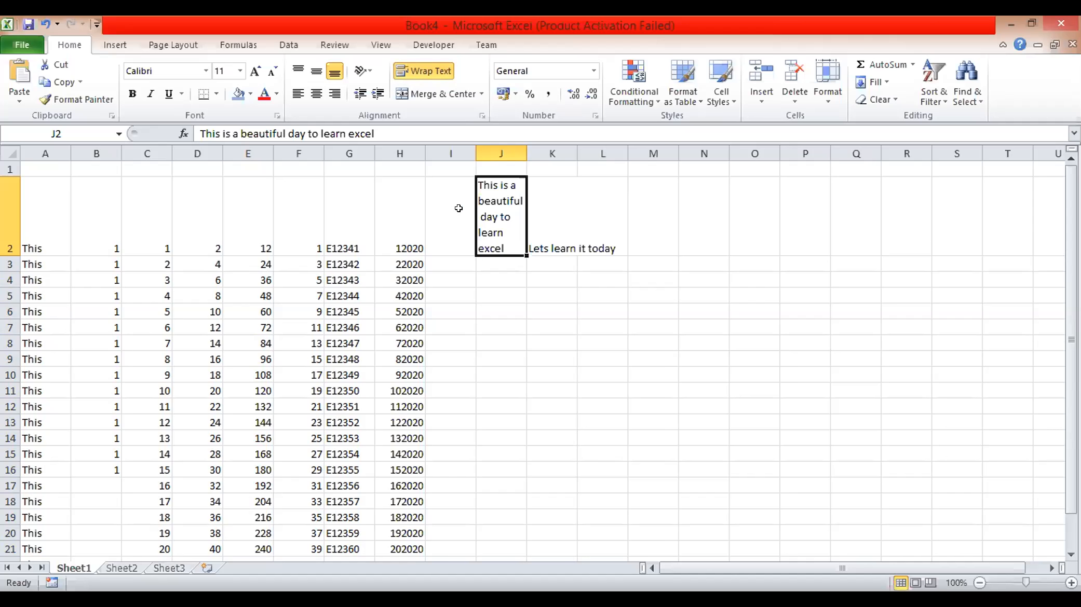
{"action": "left_click", "coordinate": [411, 66]}
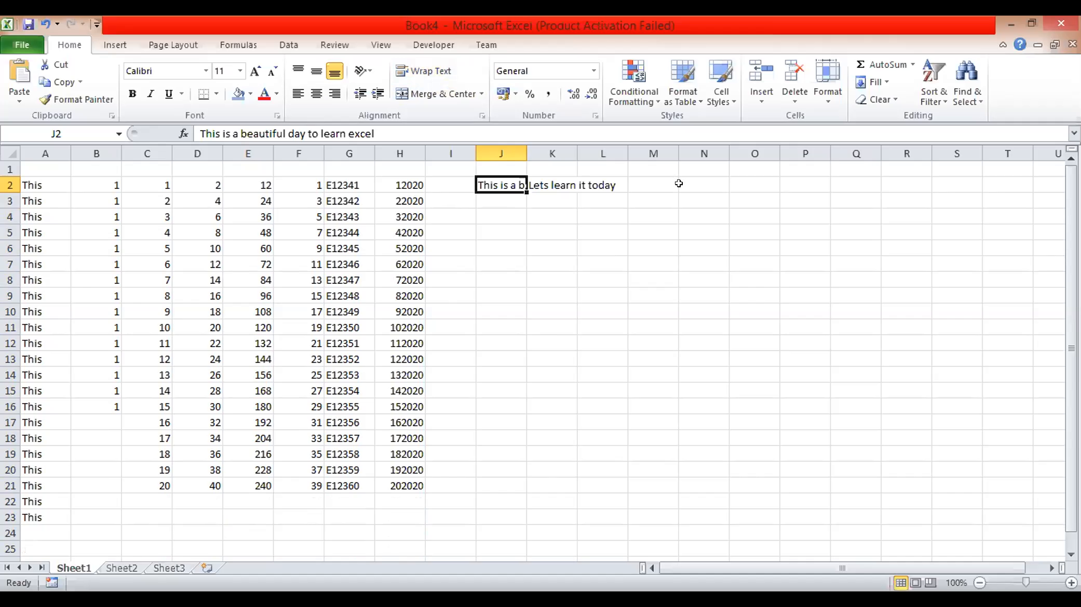
Step: Apply text wrapping to cells J2 and K2, one cell at a time
{"action": "left_click", "coordinate": [421, 70]}
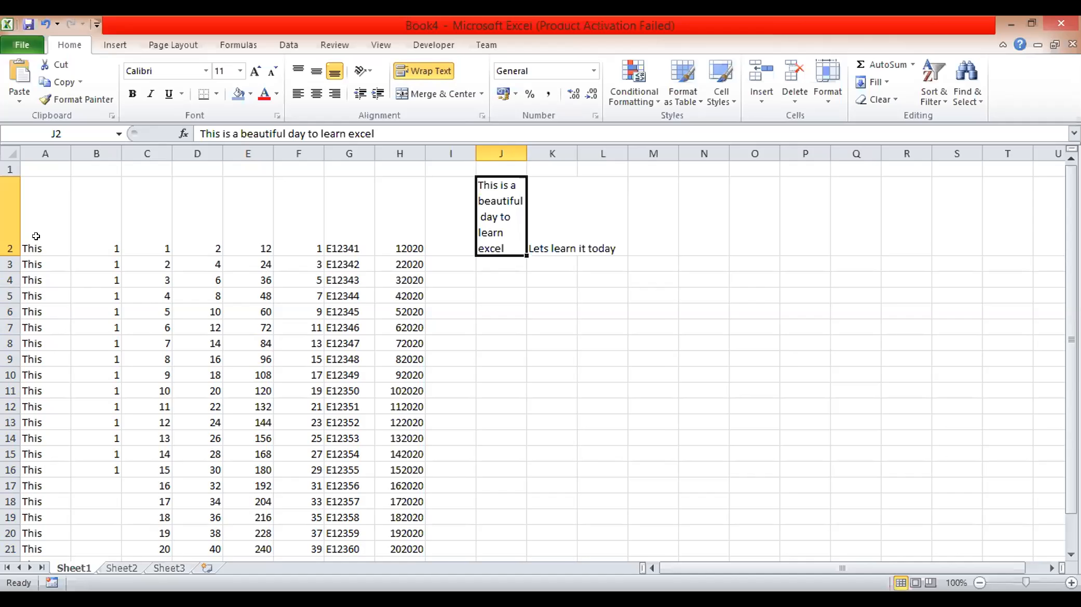
{"action": "left_click", "coordinate": [550, 291]}
{"action": "left_click", "coordinate": [537, 227]}
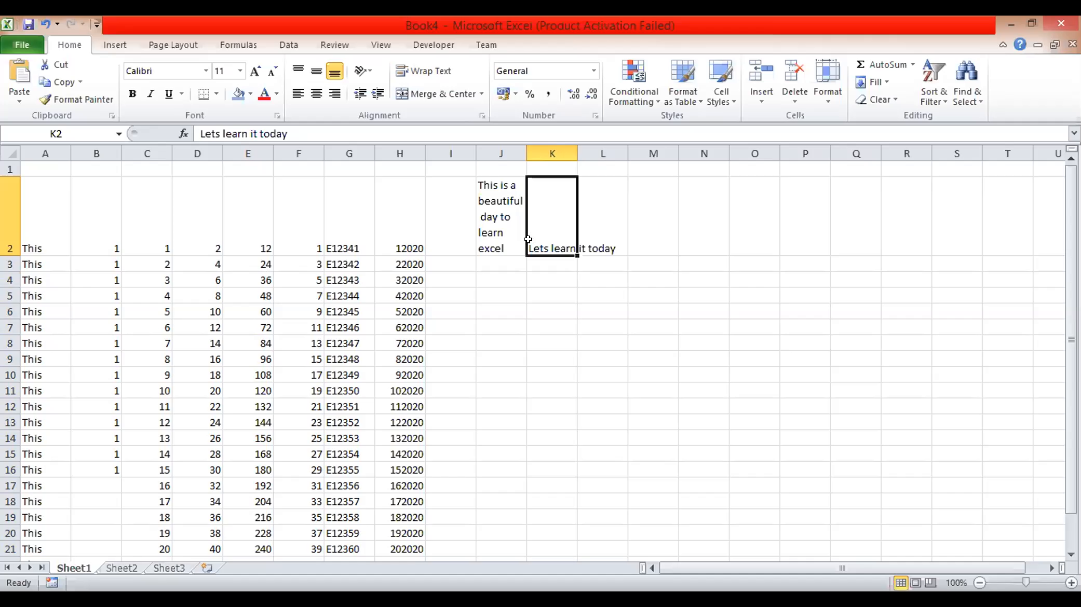
{"action": "left_click", "coordinate": [429, 67]}
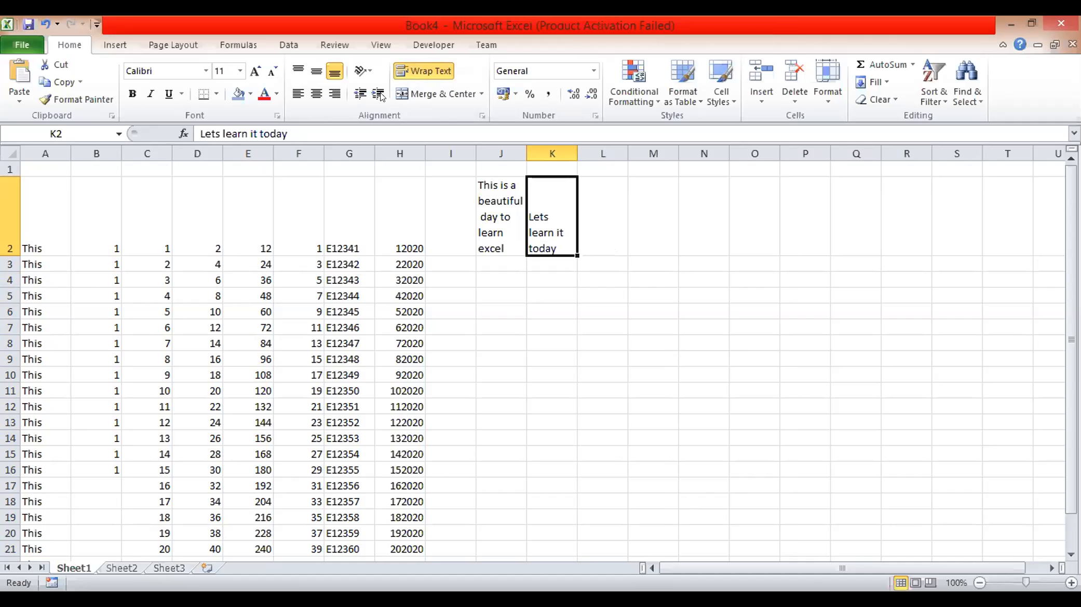
Step: Turn off text wrapping in cells K2 and J2
{"action": "left_click", "coordinate": [423, 71]}
{"action": "left_click", "coordinate": [501, 244]}
{"action": "left_click", "coordinate": [429, 67]}
{"action": "left_click", "coordinate": [599, 364]}
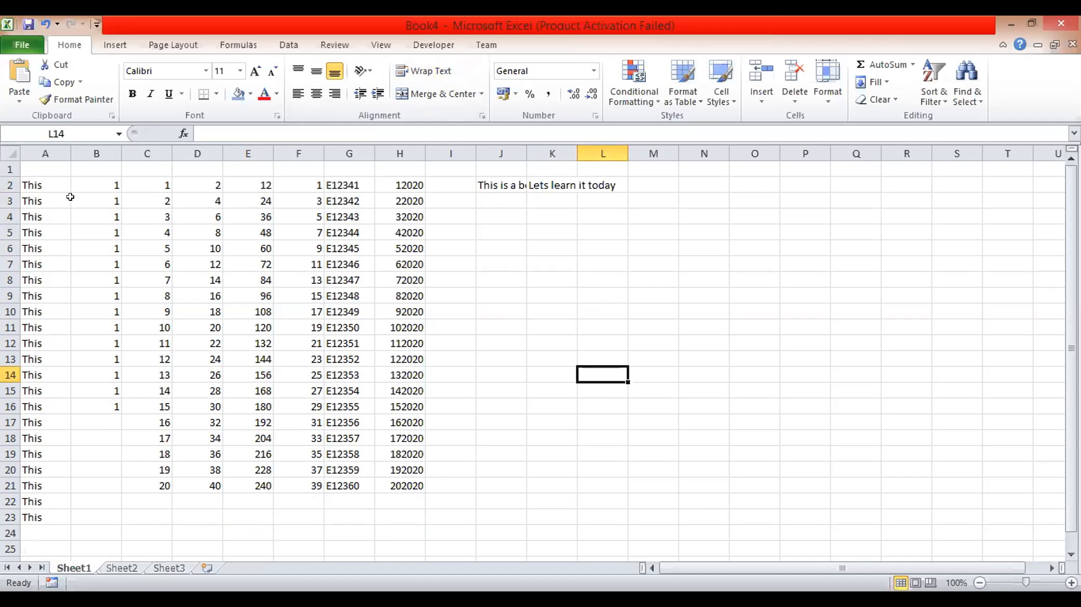
Step: Apply Wrap Text to the whole of row 2 and remove it again
{"action": "left_click", "coordinate": [8, 181]}
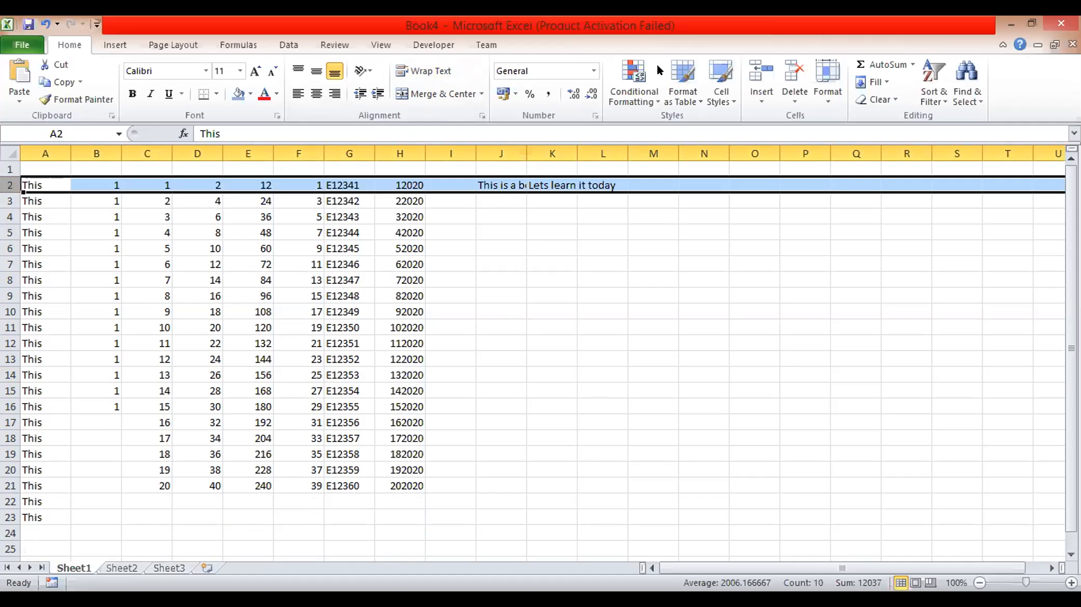
{"action": "left_click", "coordinate": [423, 71]}
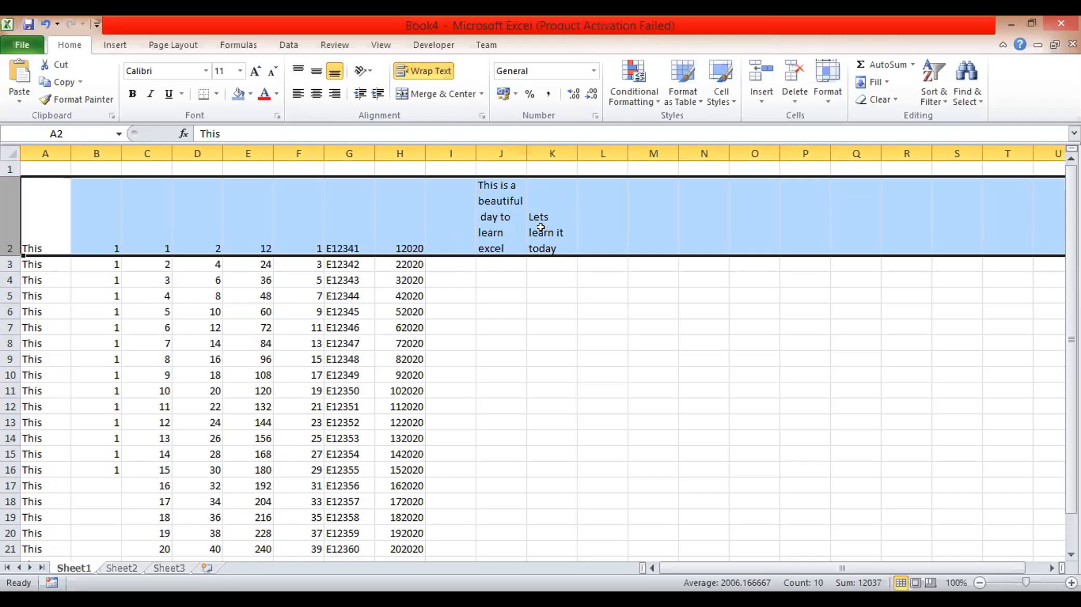
{"action": "left_click", "coordinate": [418, 71]}
{"action": "left_click", "coordinate": [488, 213]}
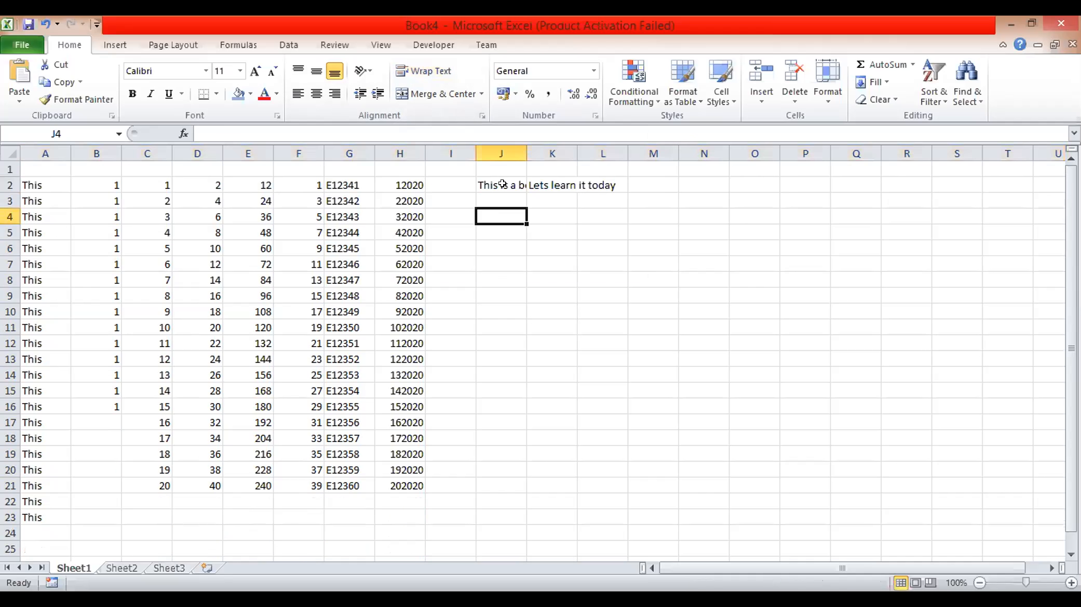
Step: Shorten the text in cell J2 to "This is a"
{"action": "left_click", "coordinate": [502, 184]}
{"action": "double_click", "coordinate": [492, 179]}
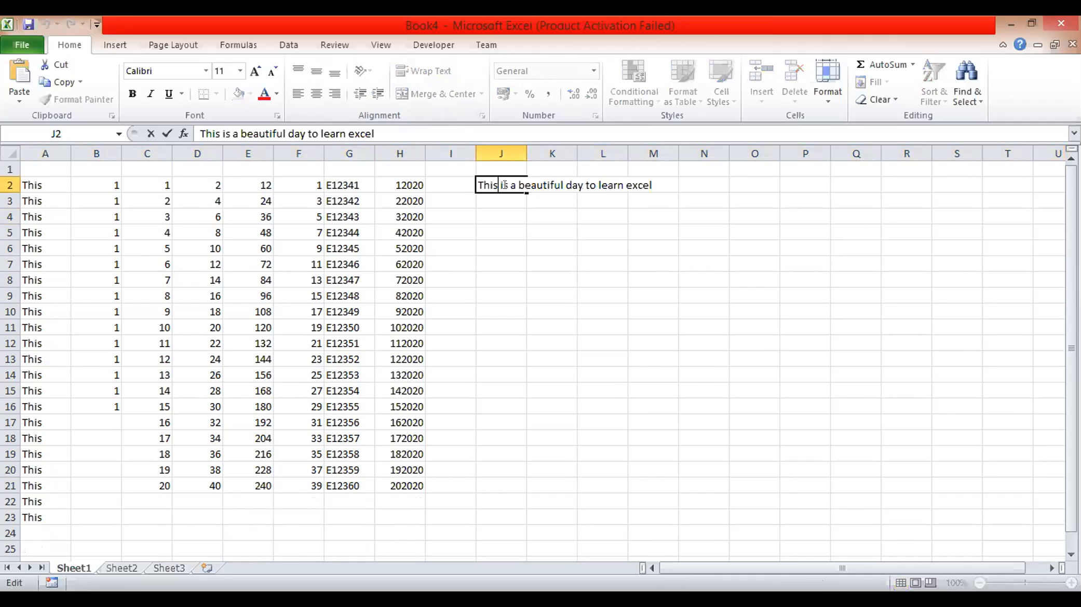
{"action": "left_click_drag", "start_coordinate": [613, 186], "coordinate": [664, 190]}
{"action": "left_click", "coordinate": [550, 185]}
{"action": "key", "text": "Delete"}
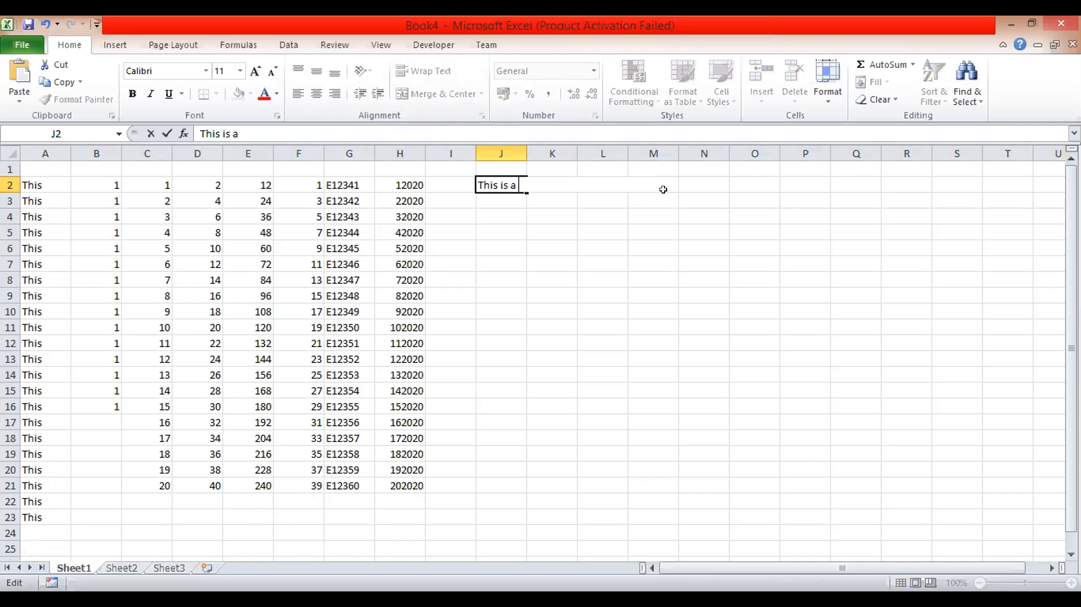
{"action": "left_click", "coordinate": [616, 293]}
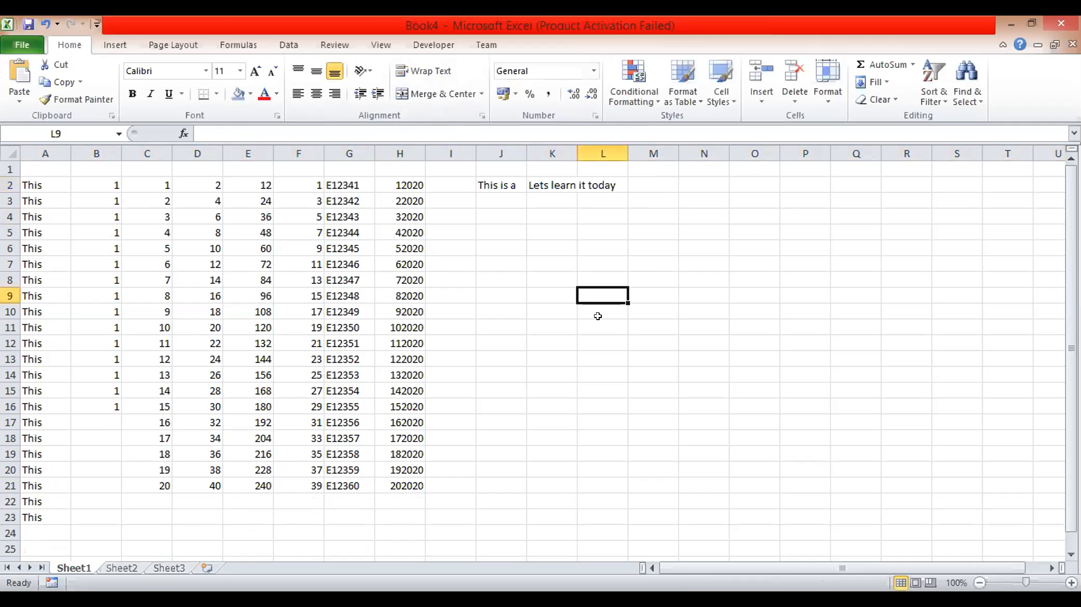
Step: Wrap all of row 2 with the shortened J2 entry and turn the wrapping off again
{"action": "left_click", "coordinate": [9, 185]}
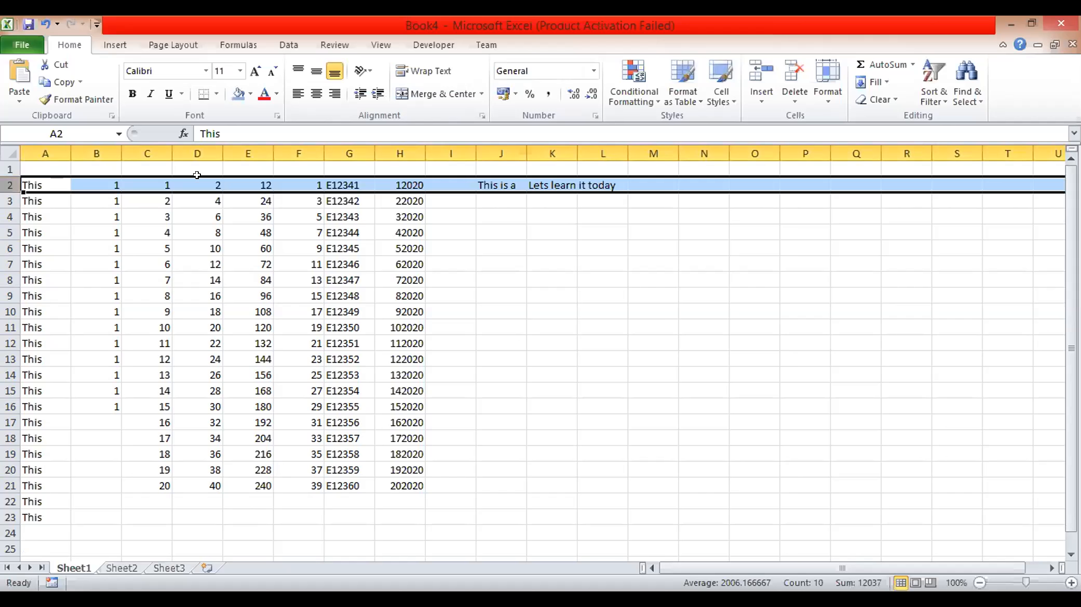
{"action": "left_click", "coordinate": [423, 71]}
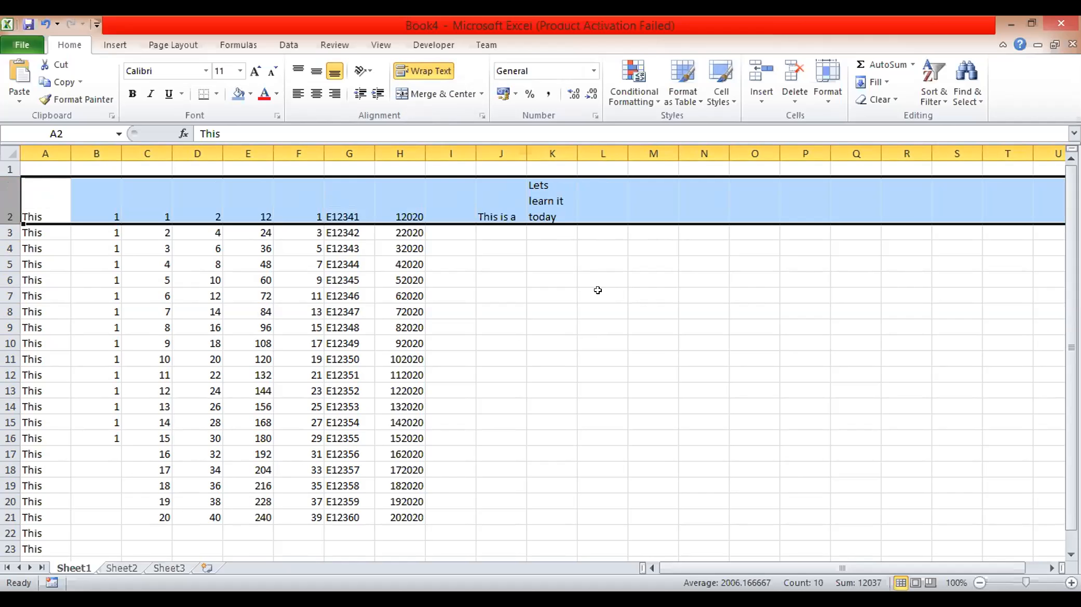
{"action": "left_click", "coordinate": [433, 69]}
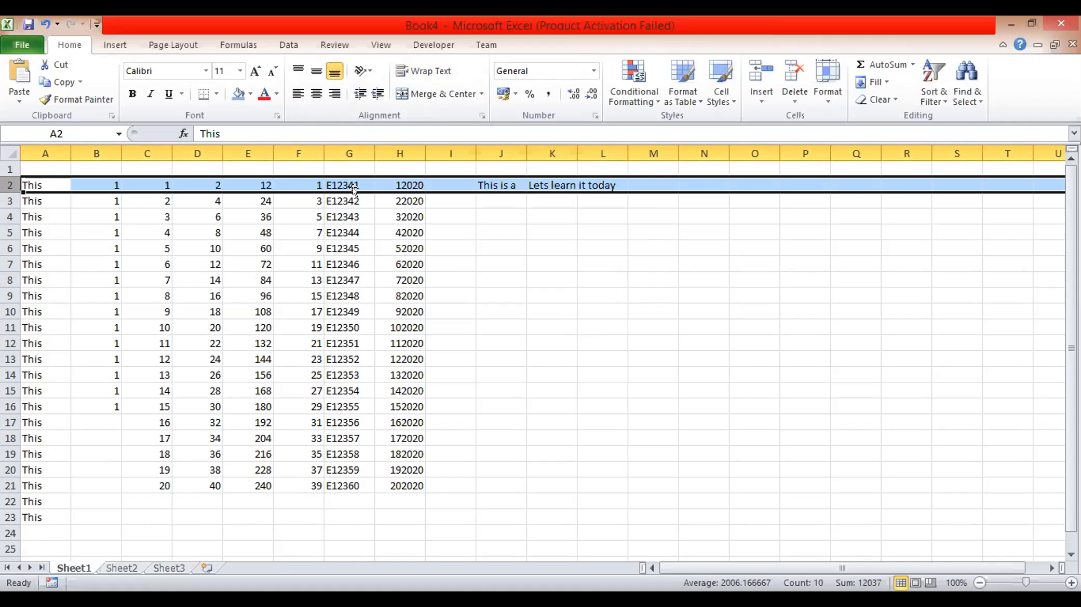
{"action": "left_click", "coordinate": [554, 339]}
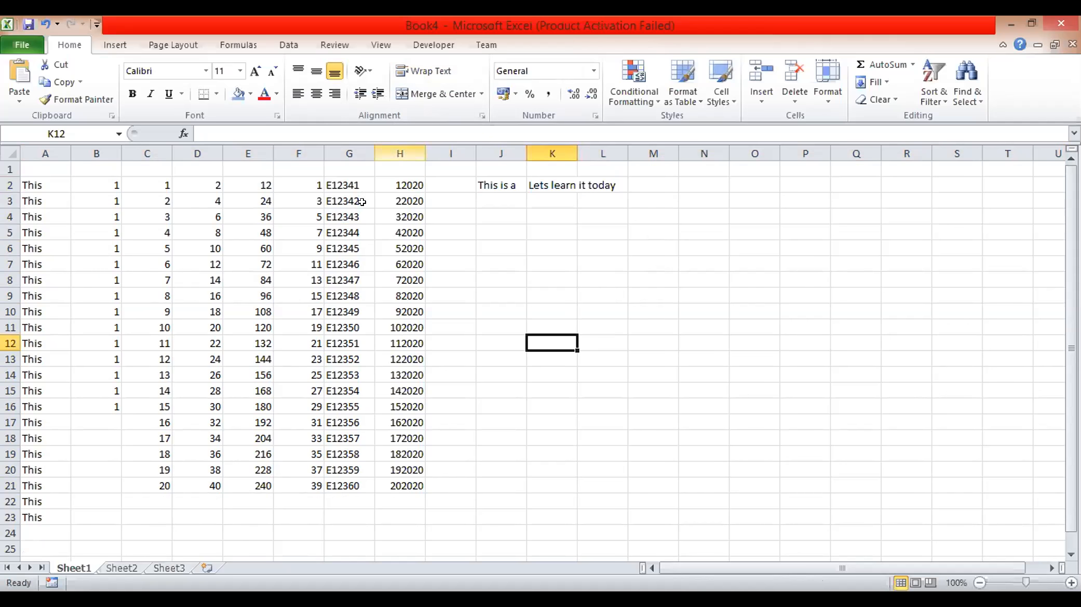
Step: Enter the sample text "sfsdfsdf ghg g g hghjf h jjhghj g" in cell J4
{"action": "left_click", "coordinate": [492, 213]}
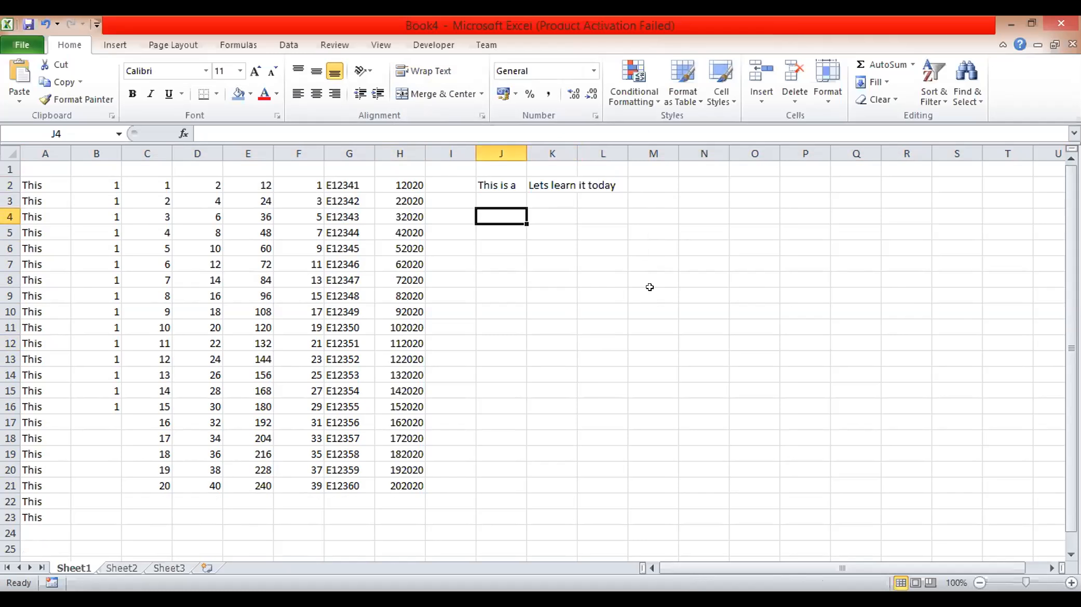
{"action": "type", "text": "sfsdfsdf"}
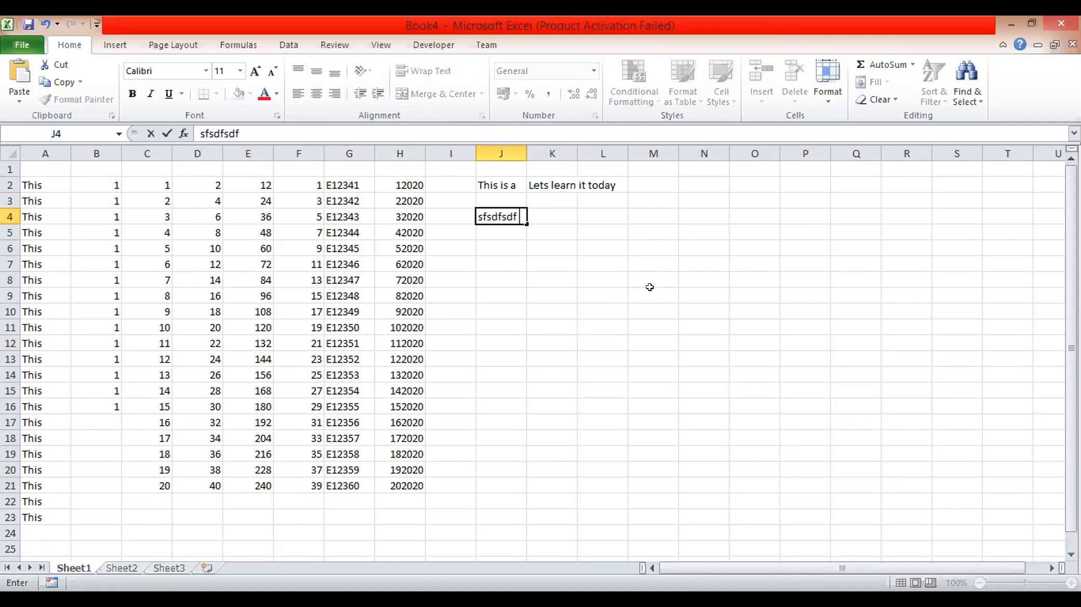
{"action": "type", "text": " ghg g g hghjf h"}
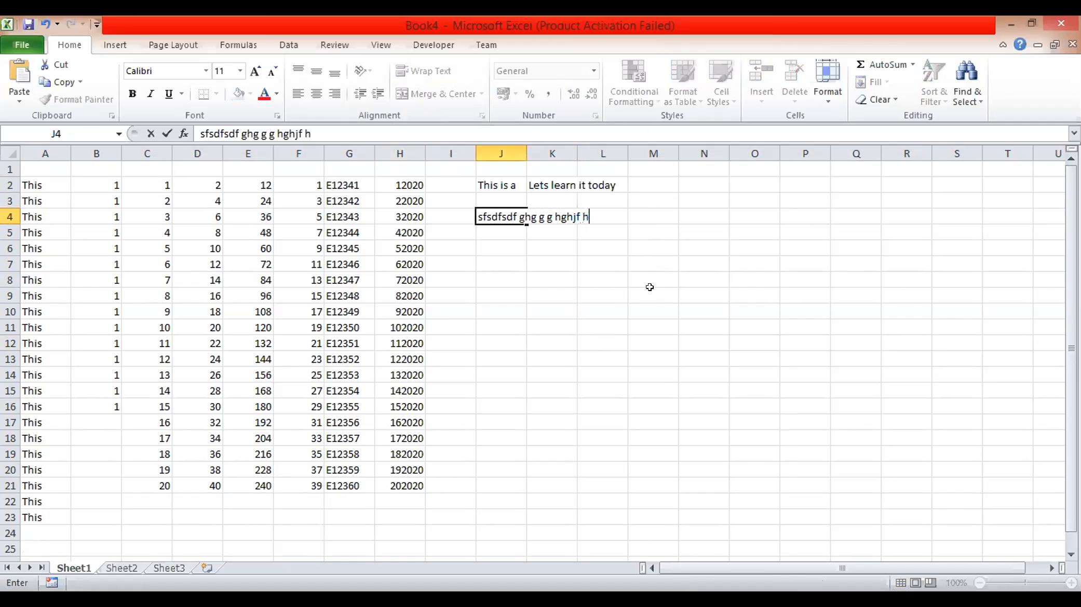
{"action": "type", "text": " jjhghj g"}
{"action": "left_click", "coordinate": [501, 311]}
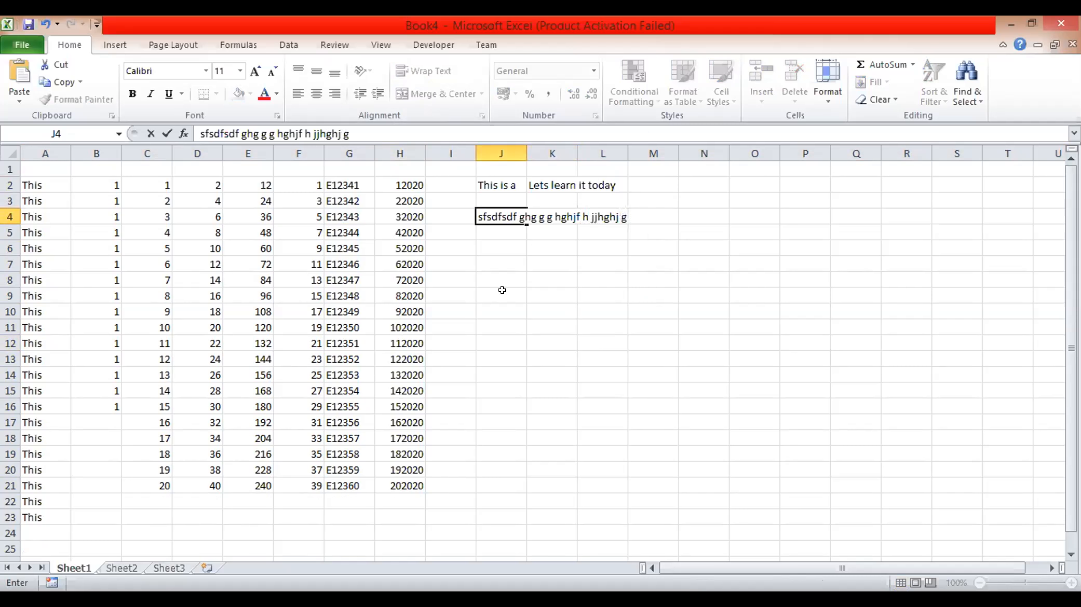
Step: Enter "wer wer we r" in cell J7 and "werew bnm,nwqe qwerqwre" in cell J8
{"action": "left_click", "coordinate": [504, 261]}
{"action": "type", "text": "wer wer we r"}
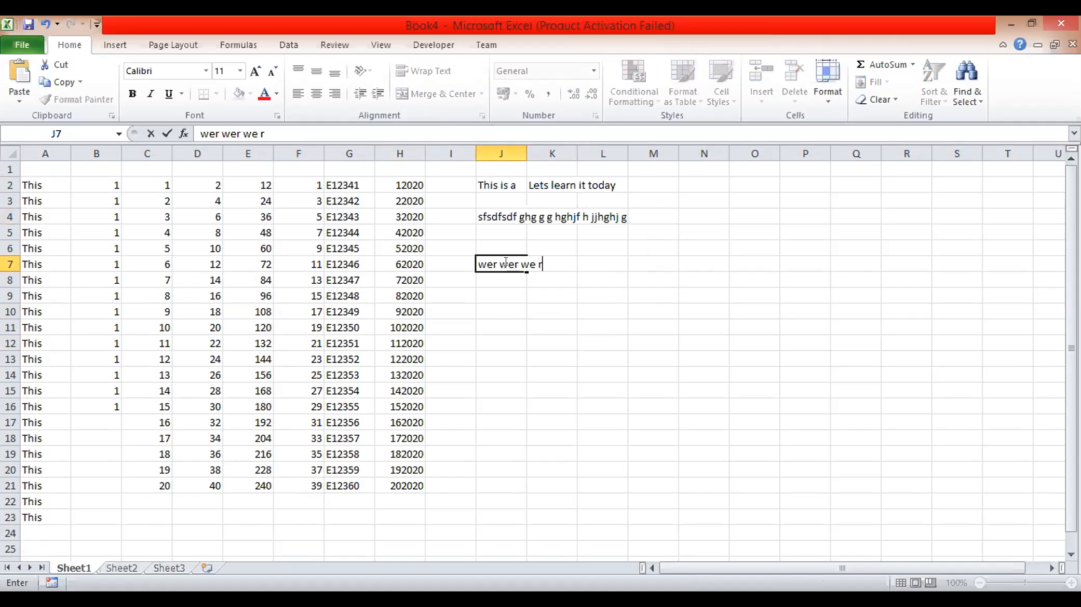
{"action": "key", "text": "Return"}
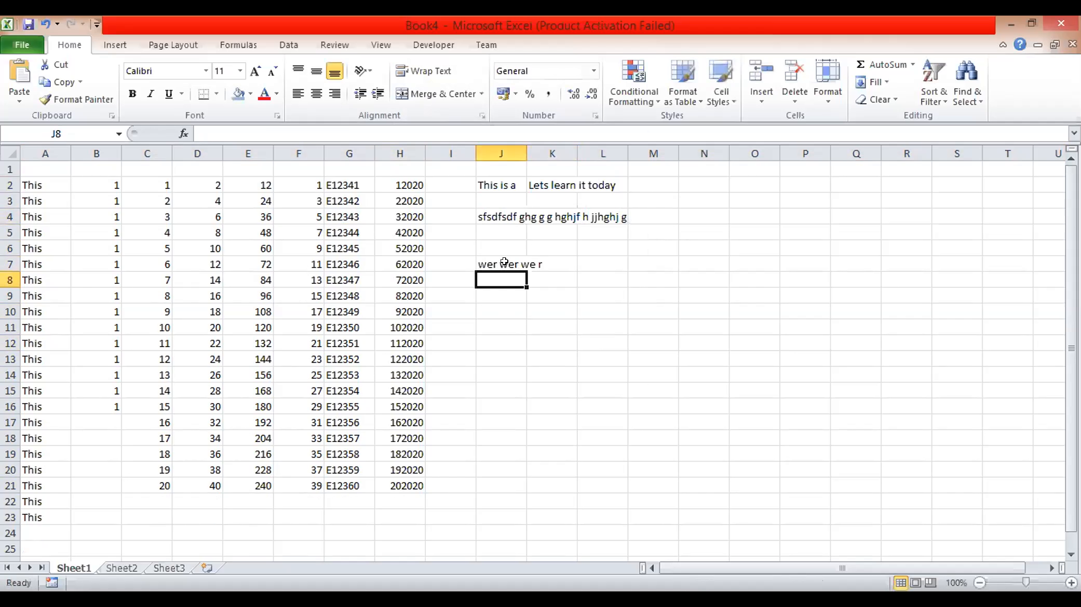
{"action": "type", "text": "werew bnm,nwqe"}
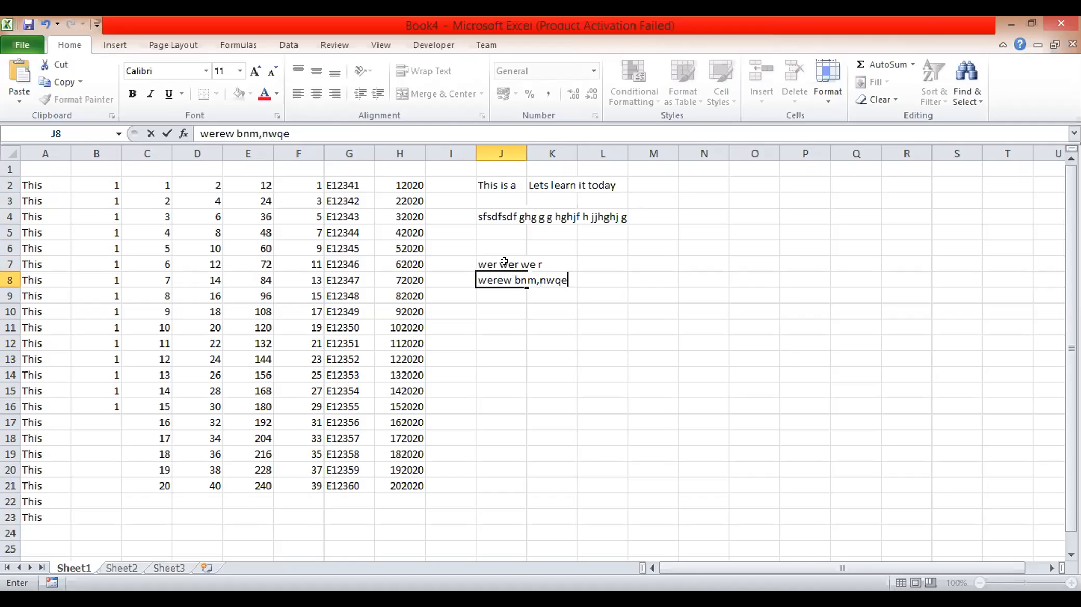
{"action": "type", "text": " qwerqwre"}
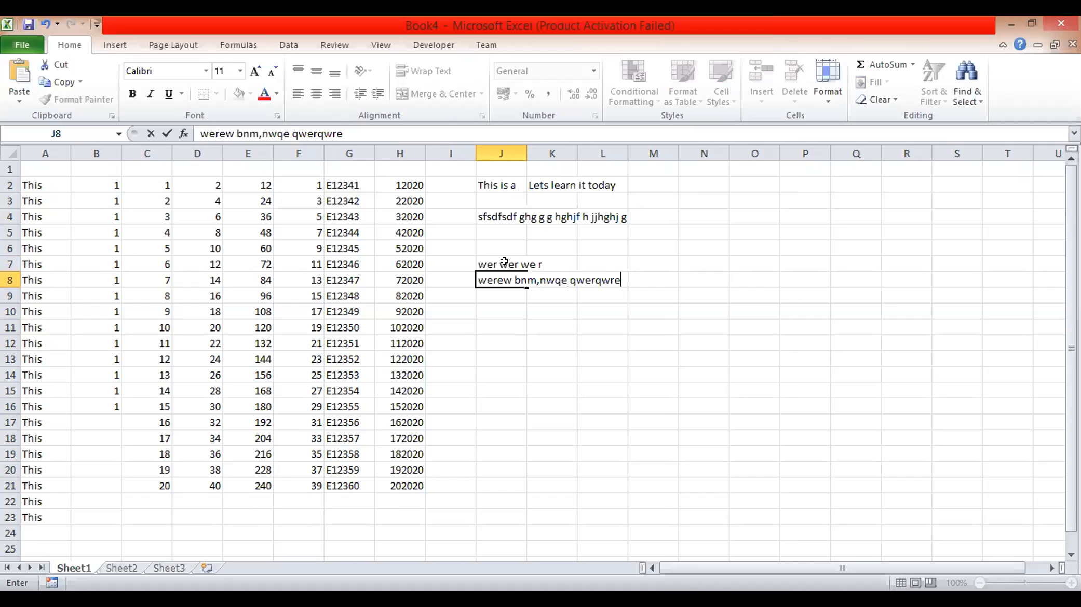
{"action": "left_click", "coordinate": [513, 403]}
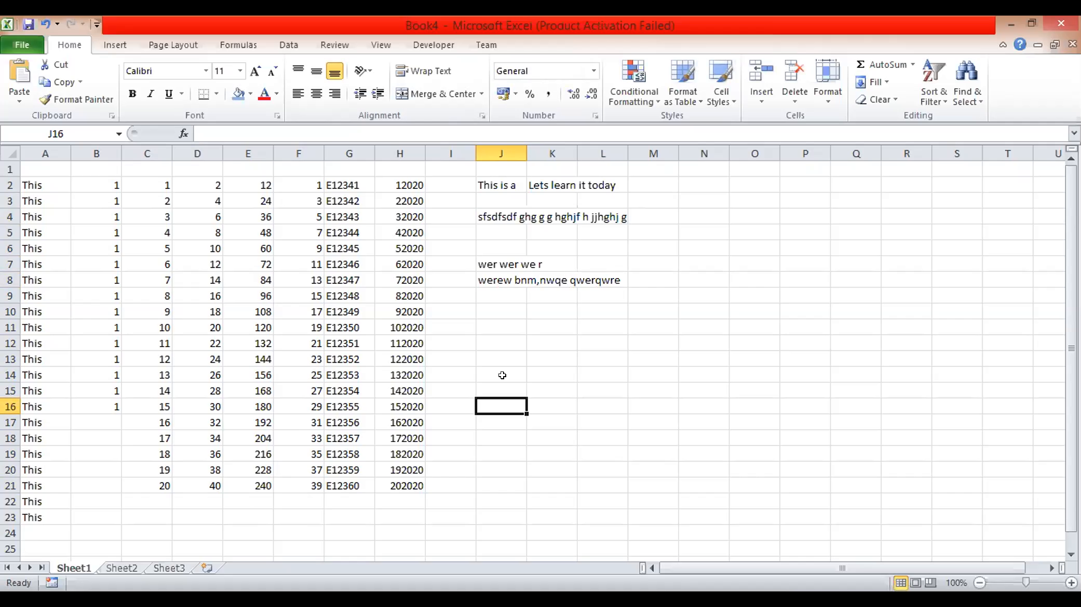
Step: Examine the entries in column J between J2 and J9, cell by cell
{"action": "left_click", "coordinate": [498, 188]}
{"action": "left_click", "coordinate": [500, 225]}
{"action": "left_click", "coordinate": [501, 248]}
{"action": "left_click", "coordinate": [502, 262]}
{"action": "left_click", "coordinate": [503, 294]}
{"action": "left_click", "coordinate": [504, 280]}
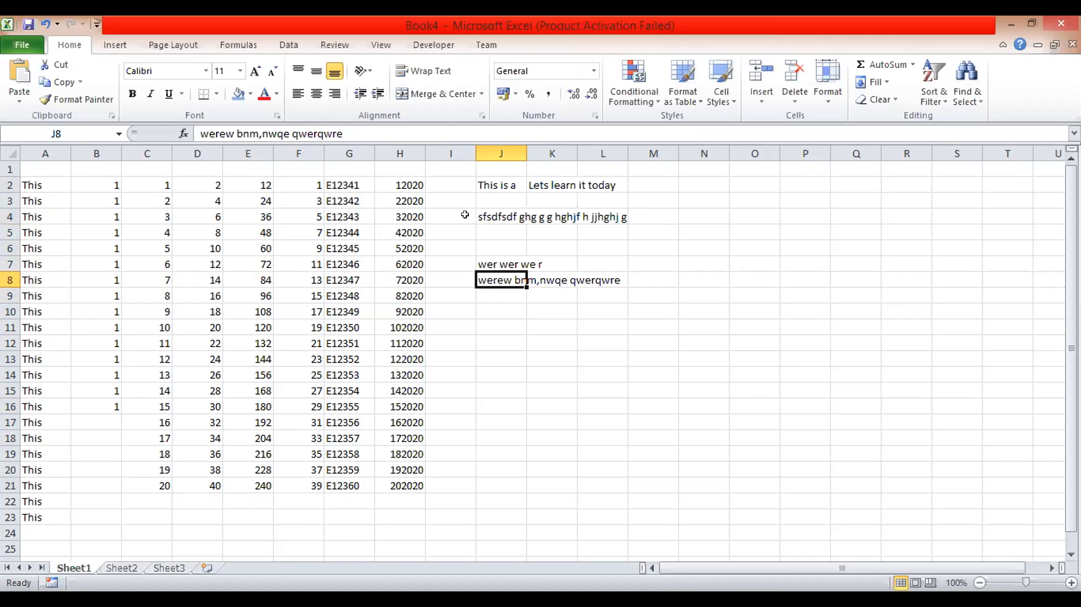
Step: Wrap the text in all of column J and turn the column's wrapping off again
{"action": "left_click", "coordinate": [501, 141]}
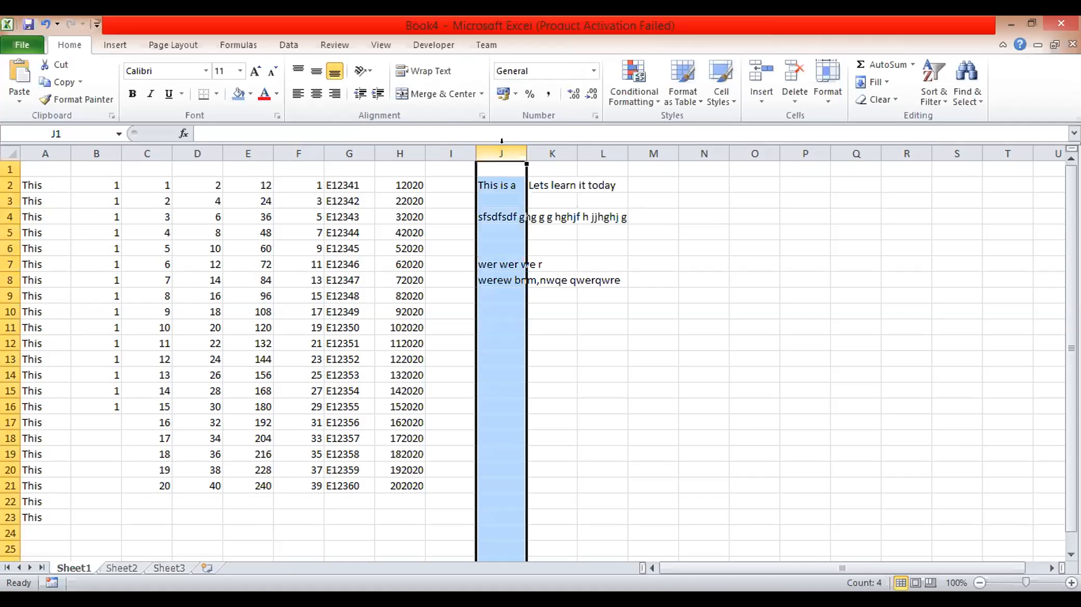
{"action": "left_click", "coordinate": [425, 69]}
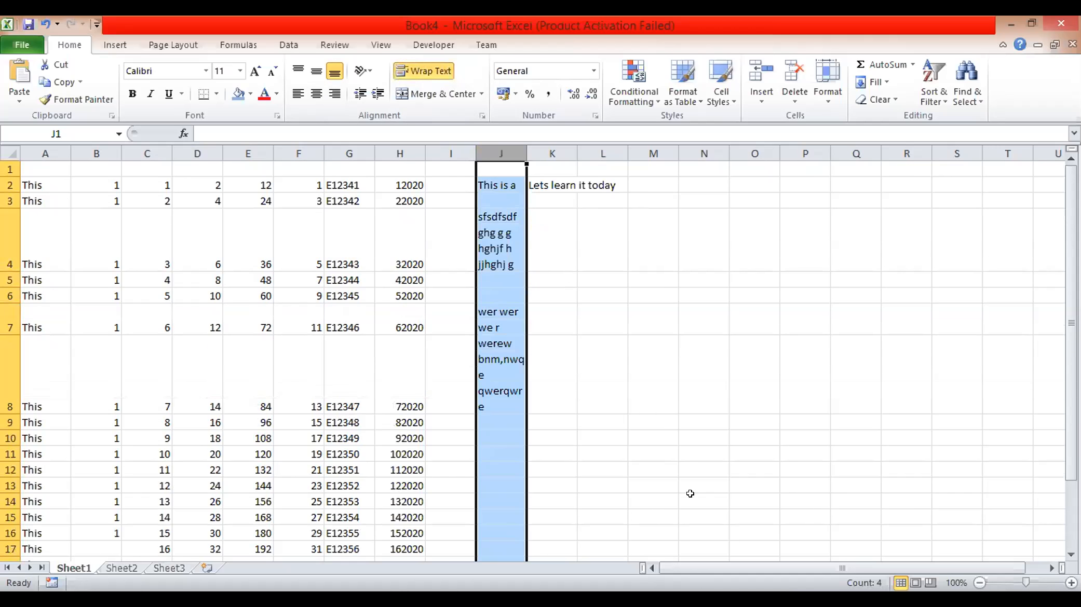
{"action": "left_click", "coordinate": [681, 480]}
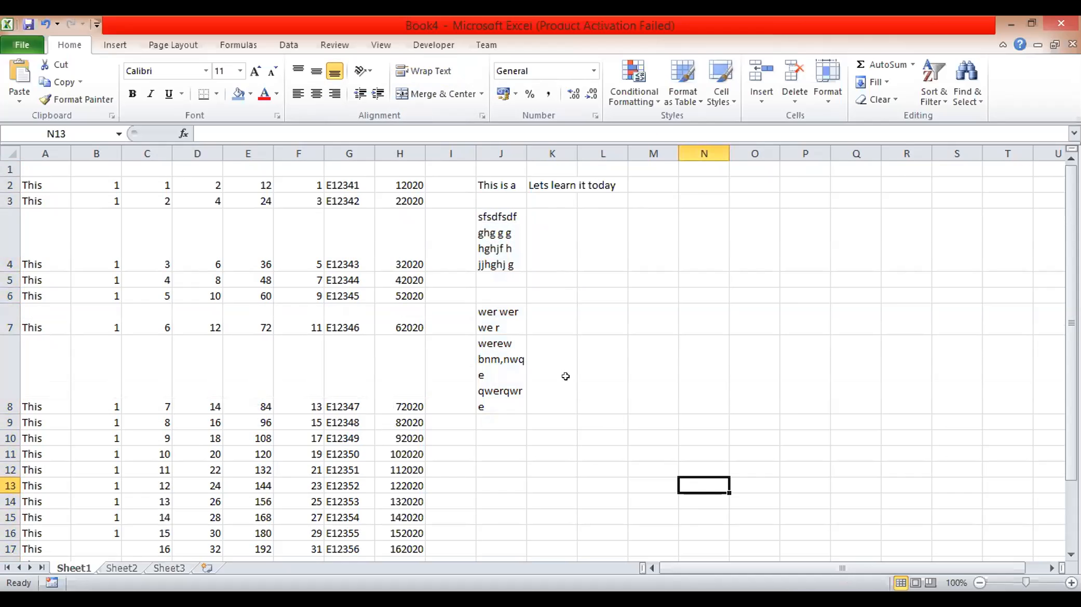
{"action": "left_click", "coordinate": [500, 141]}
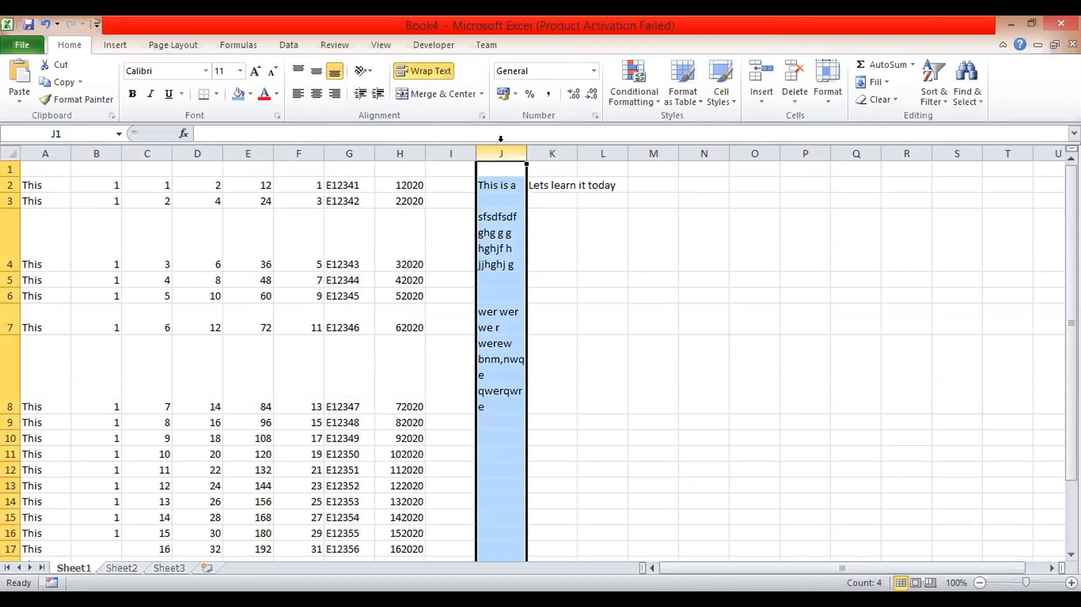
{"action": "left_click", "coordinate": [423, 71]}
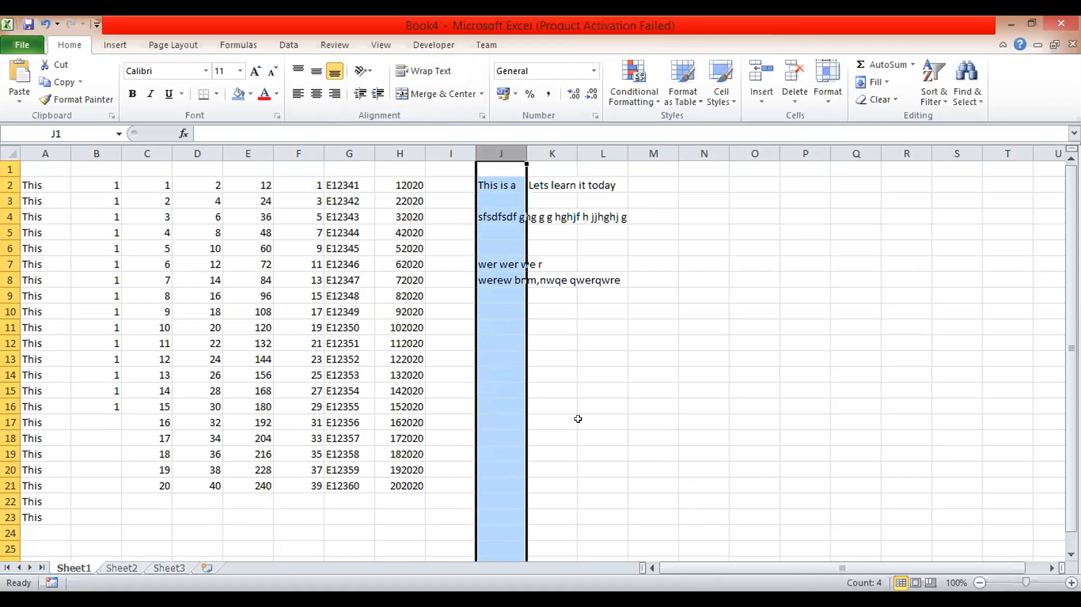
{"action": "key", "text": "alt+Tab"}
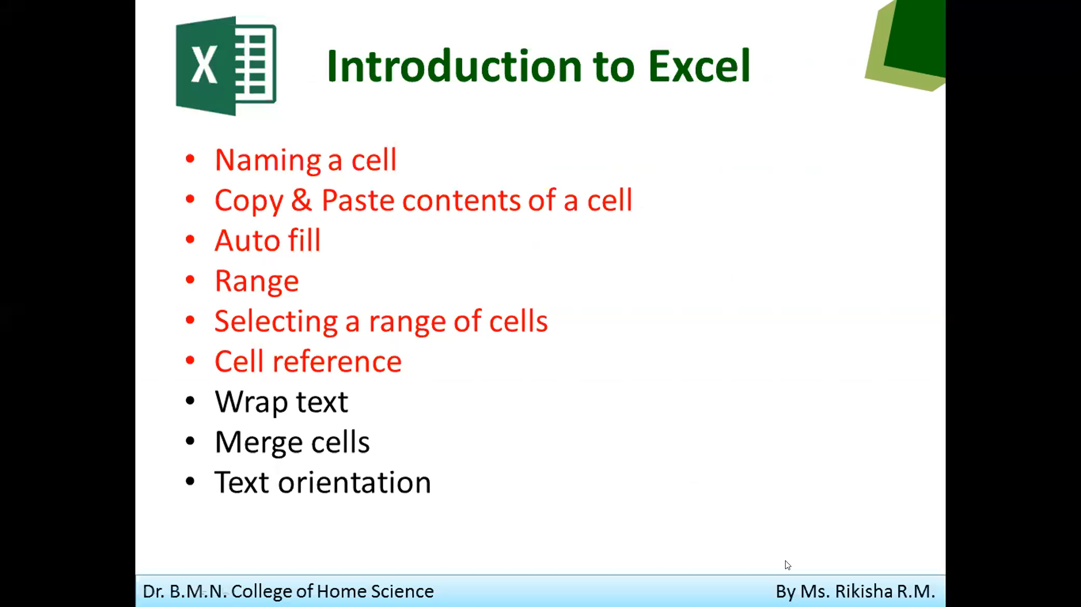
{"action": "key", "text": "Right"}
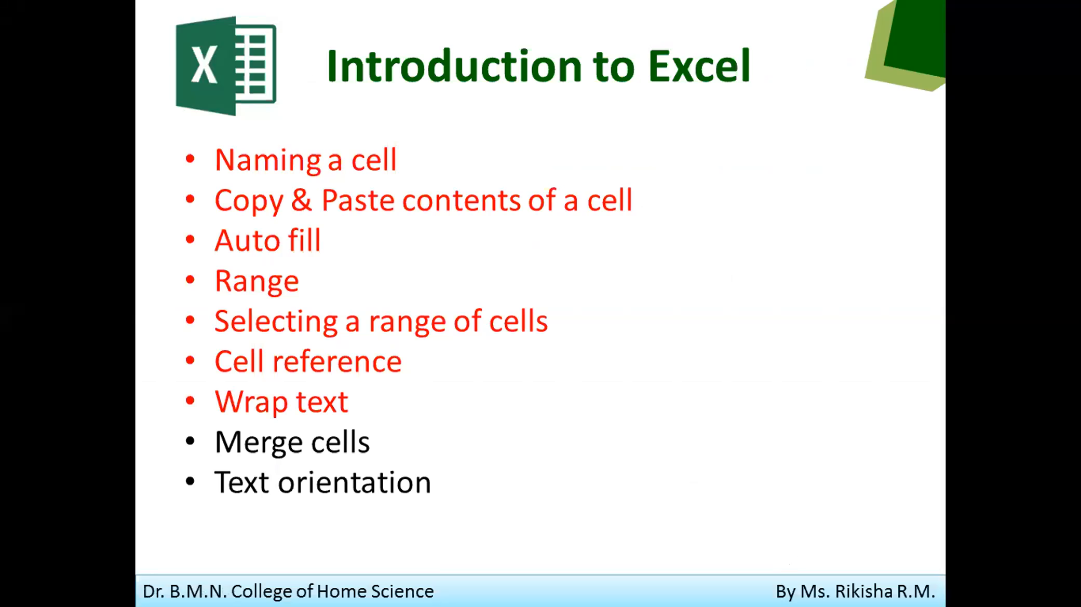
{"action": "key", "text": "Right"}
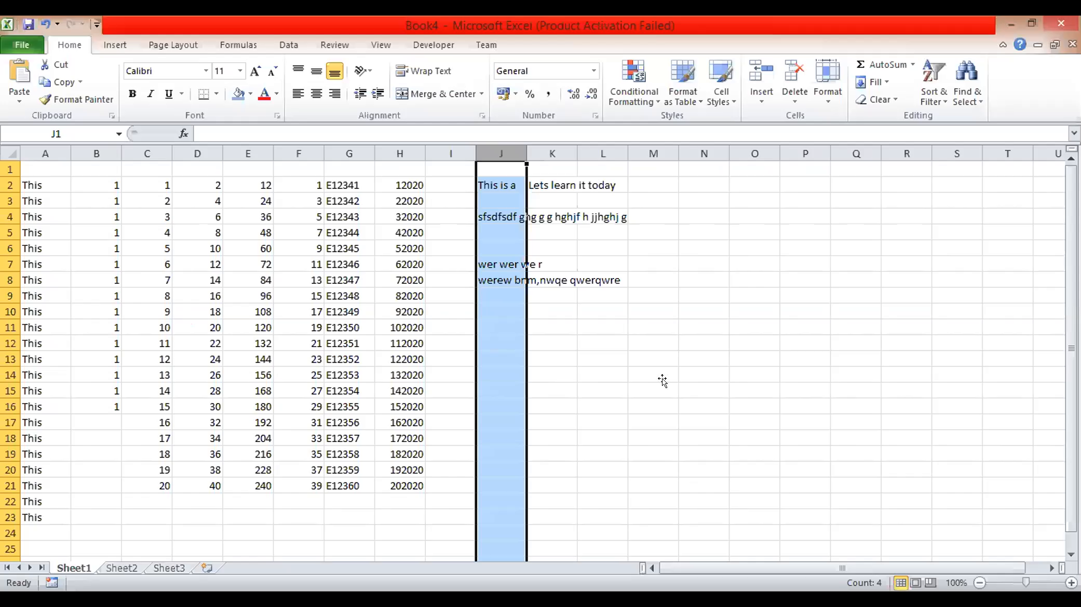
Step: Enter the sentence "This is a beautiful day to learn excel" in cell J11
{"action": "left_click", "coordinate": [657, 388]}
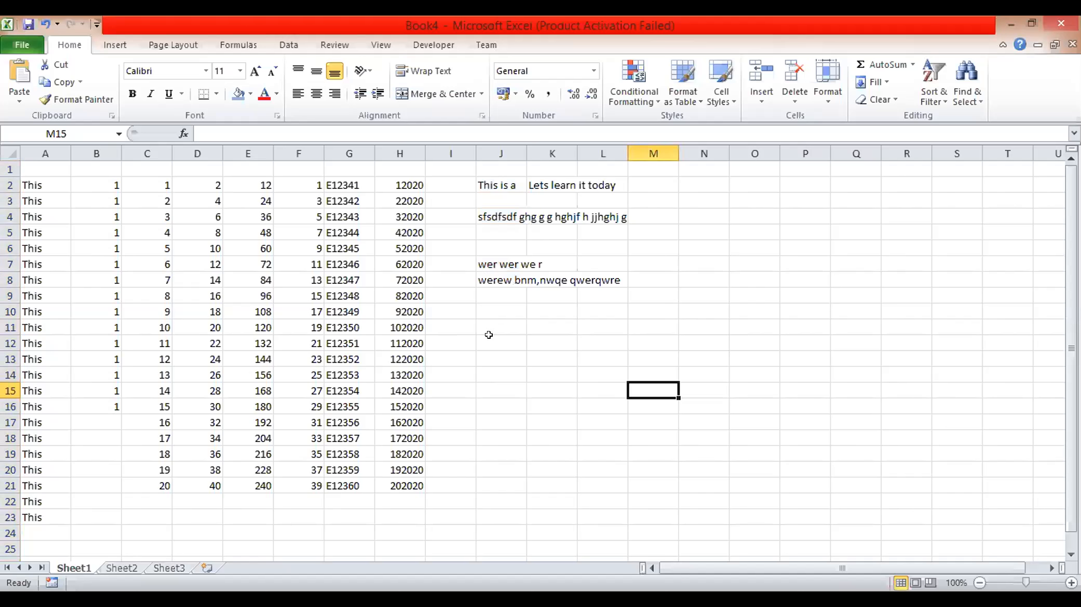
{"action": "left_click", "coordinate": [503, 322]}
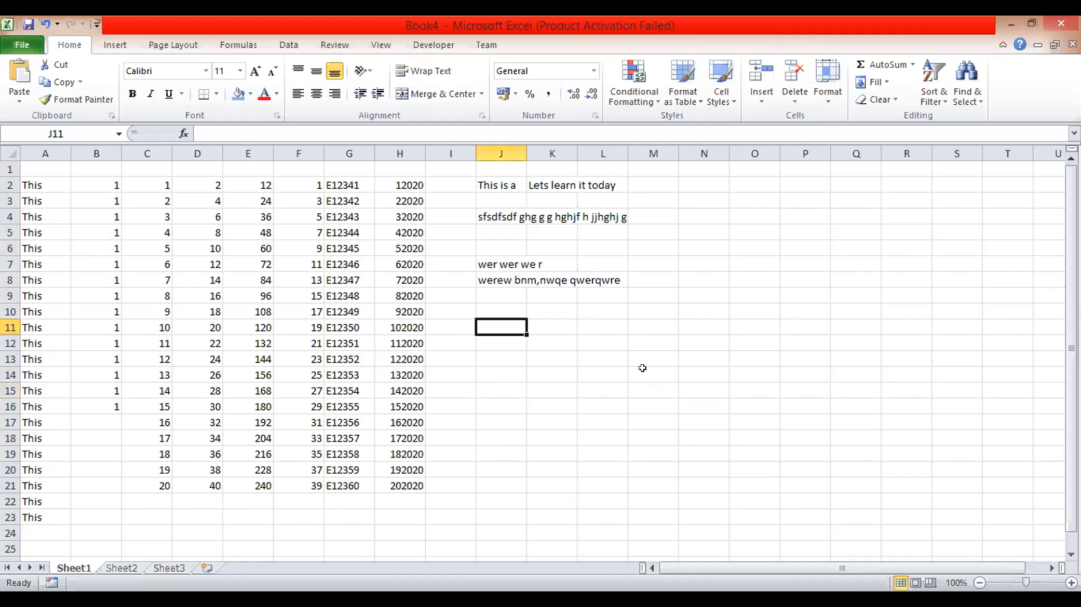
{"action": "type", "text": "This"}
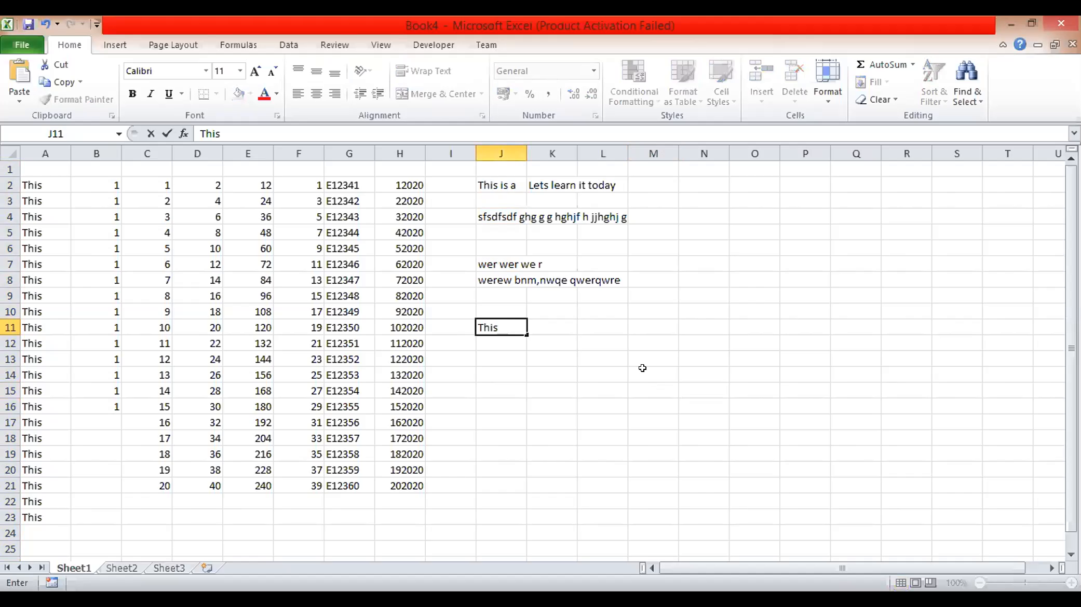
{"action": "type", "text": " is a beautiful"}
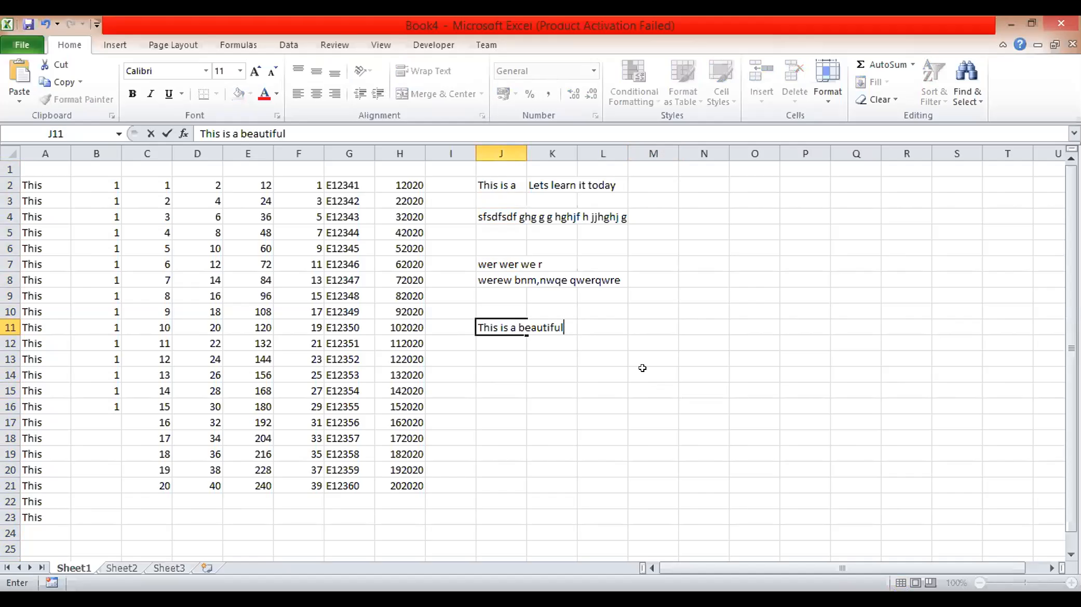
{"action": "type", "text": " day to learn excel"}
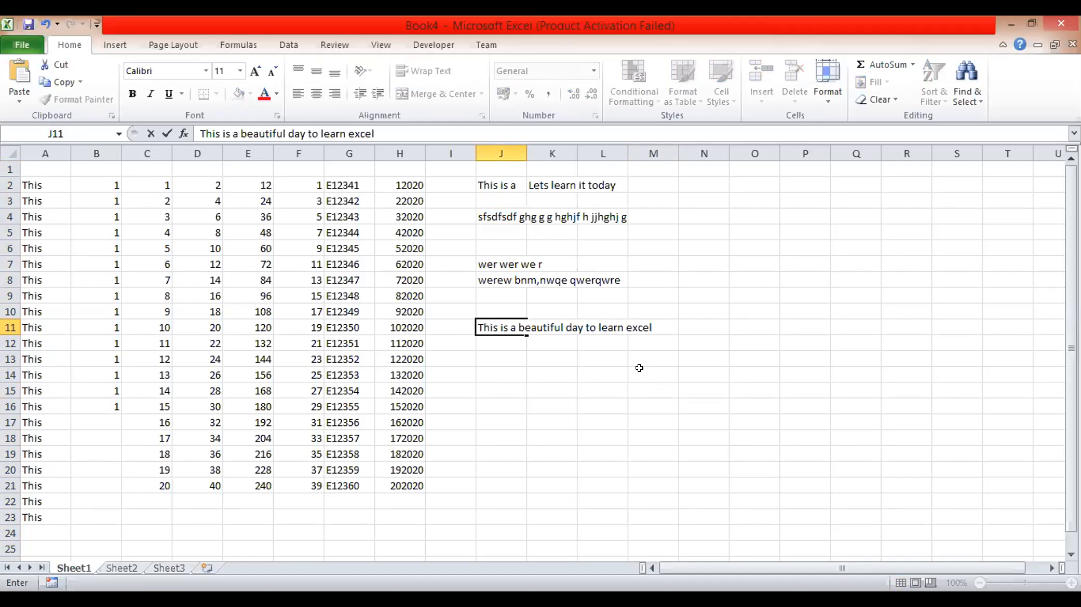
{"action": "left_click", "coordinate": [629, 420]}
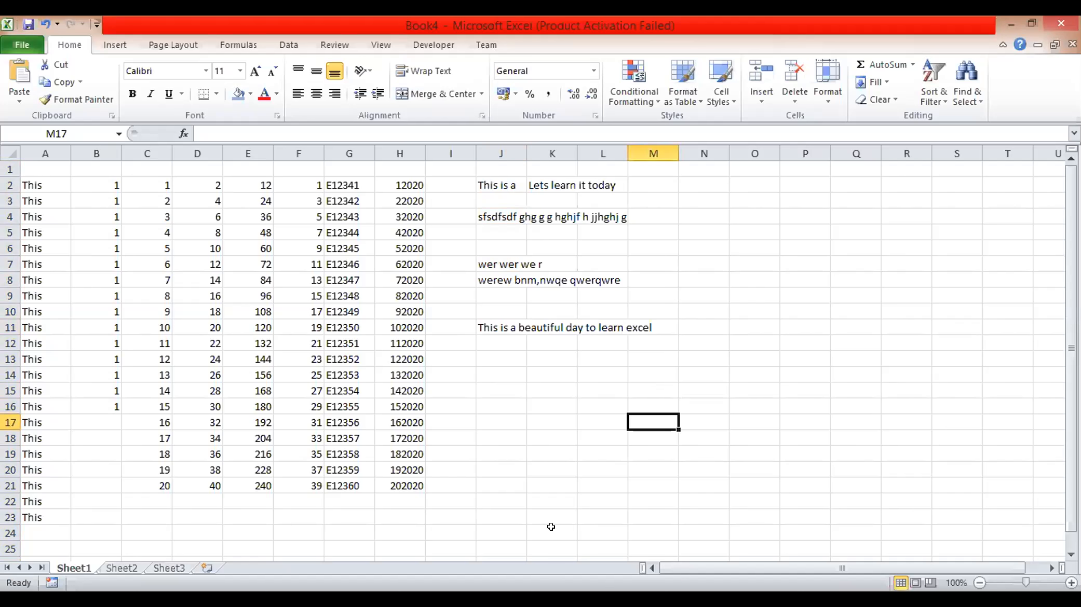
Step: Examine cells J11 to M11 one by one to see which of them holds the sentence
{"action": "left_click", "coordinate": [511, 325]}
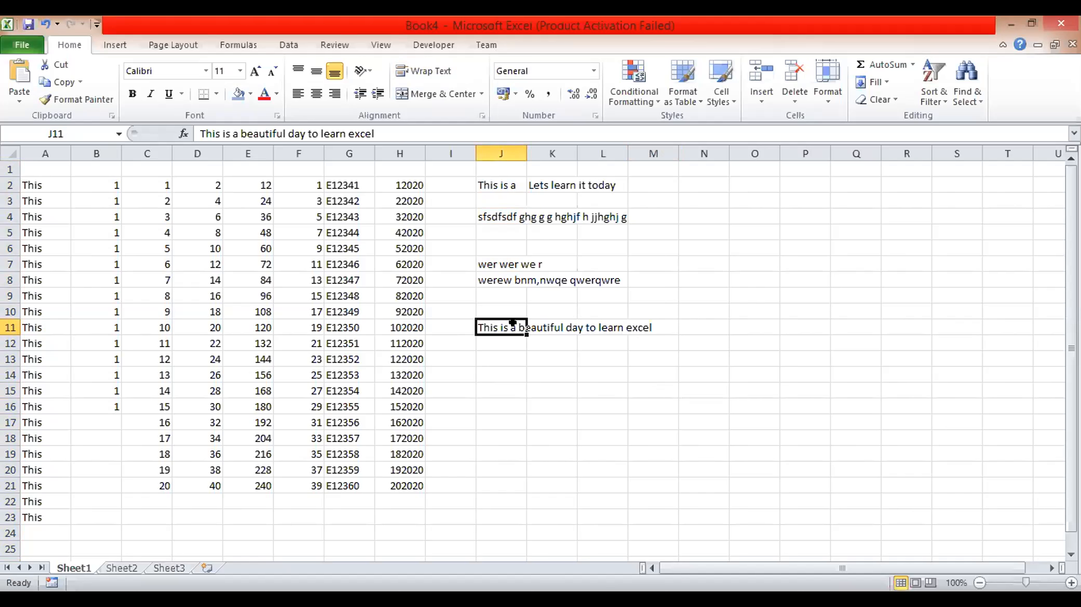
{"action": "left_click", "coordinate": [556, 328]}
{"action": "left_click", "coordinate": [611, 326]}
{"action": "left_click", "coordinate": [654, 328]}
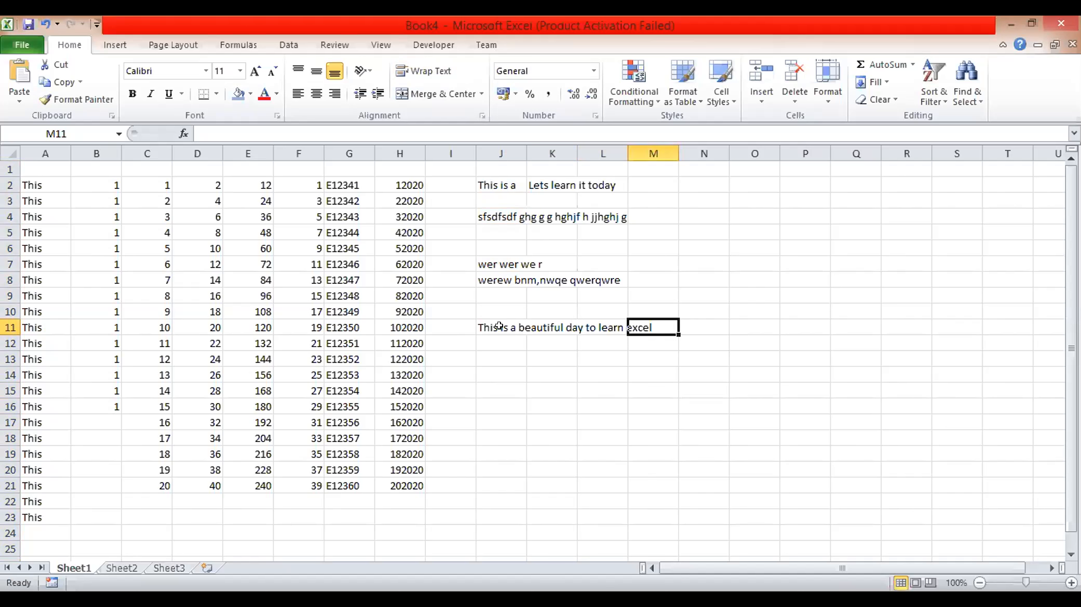
{"action": "left_click", "coordinate": [549, 326]}
{"action": "left_click", "coordinate": [589, 327]}
{"action": "left_click", "coordinate": [638, 328]}
{"action": "left_click", "coordinate": [503, 329]}
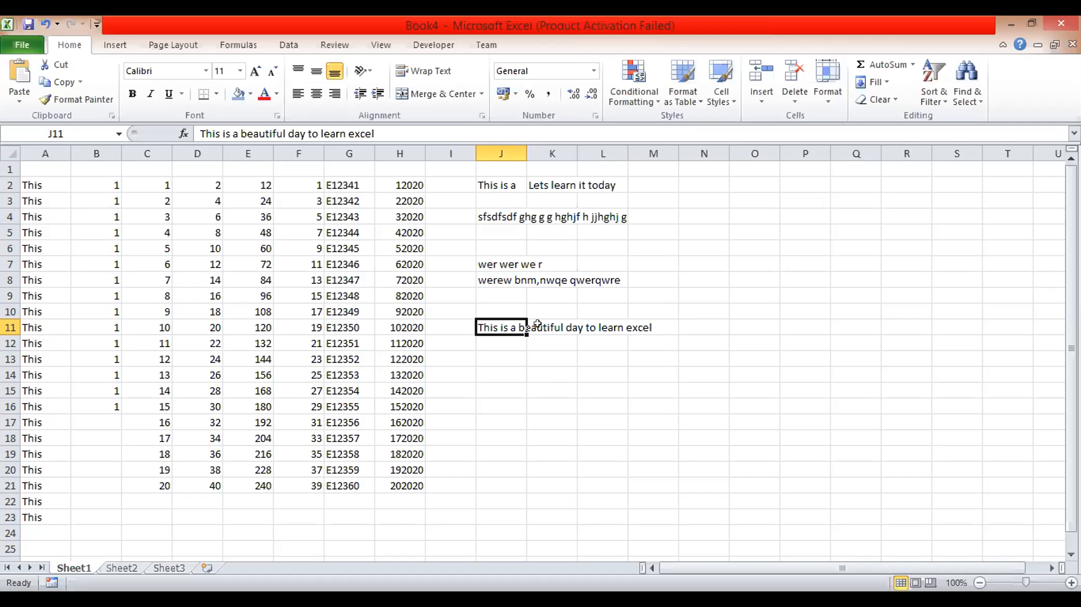
{"action": "key", "text": "Right"}
{"action": "key", "text": "Right"}
{"action": "key", "text": "Right"}
{"action": "key", "text": "Left"}
{"action": "key", "text": "Left"}
{"action": "key", "text": "Right"}
{"action": "key", "text": "Right"}
{"action": "left_click", "coordinate": [499, 327]}
{"action": "left_click", "coordinate": [561, 387]}
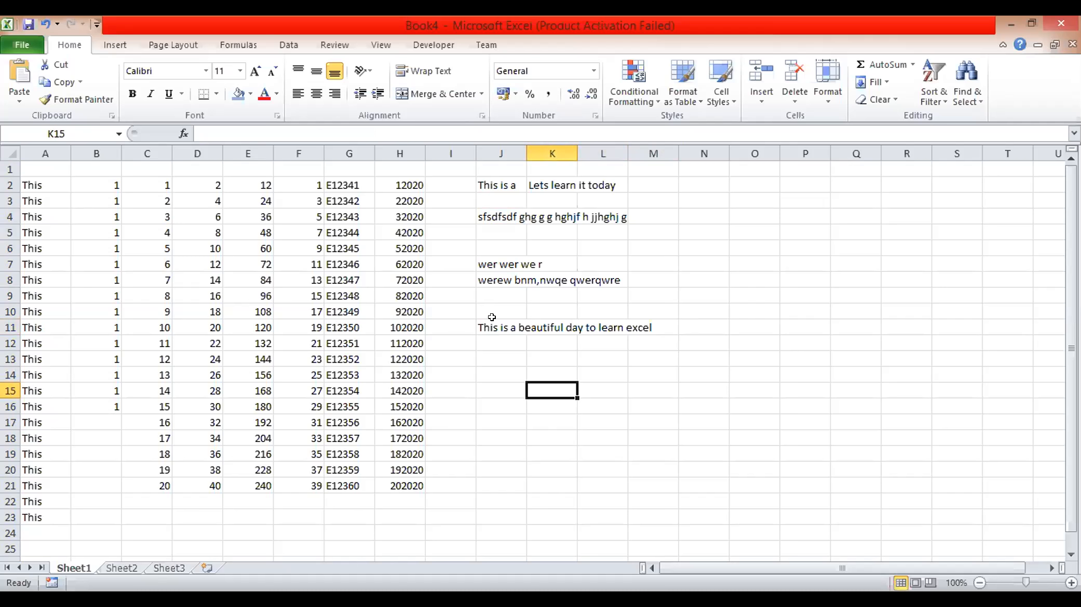
{"action": "left_click", "coordinate": [496, 326]}
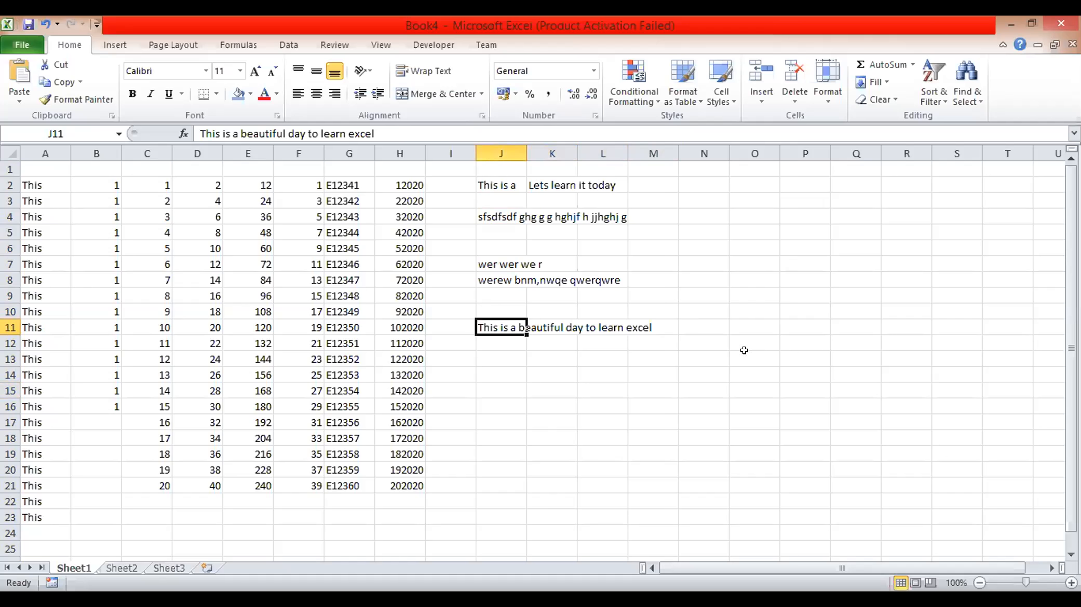
{"action": "left_click", "coordinate": [612, 370]}
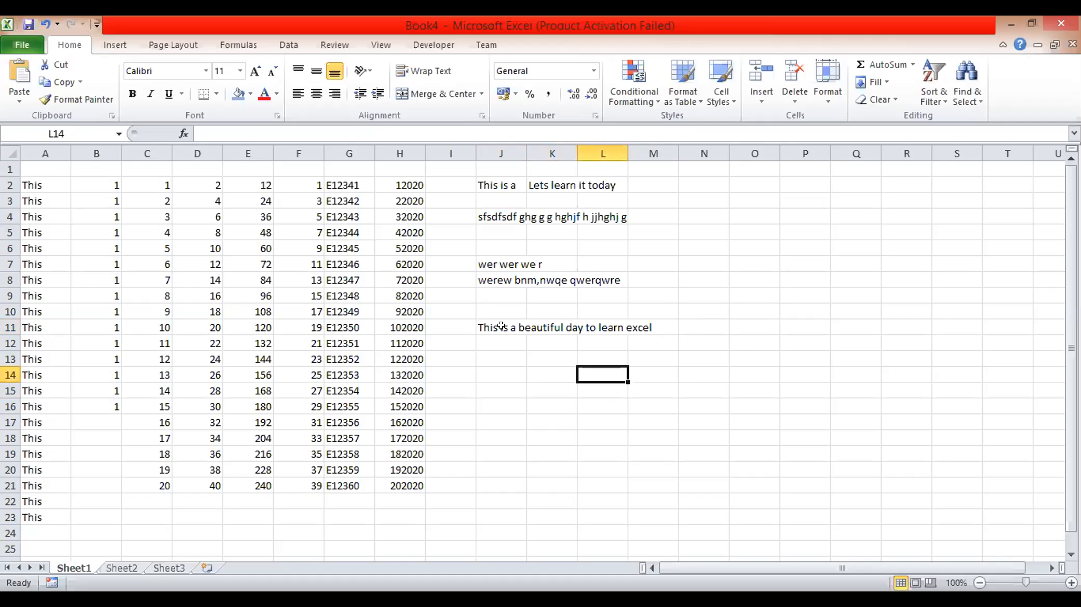
{"action": "left_click", "coordinate": [554, 326]}
{"action": "key", "text": "Right"}
{"action": "key", "text": "Right"}
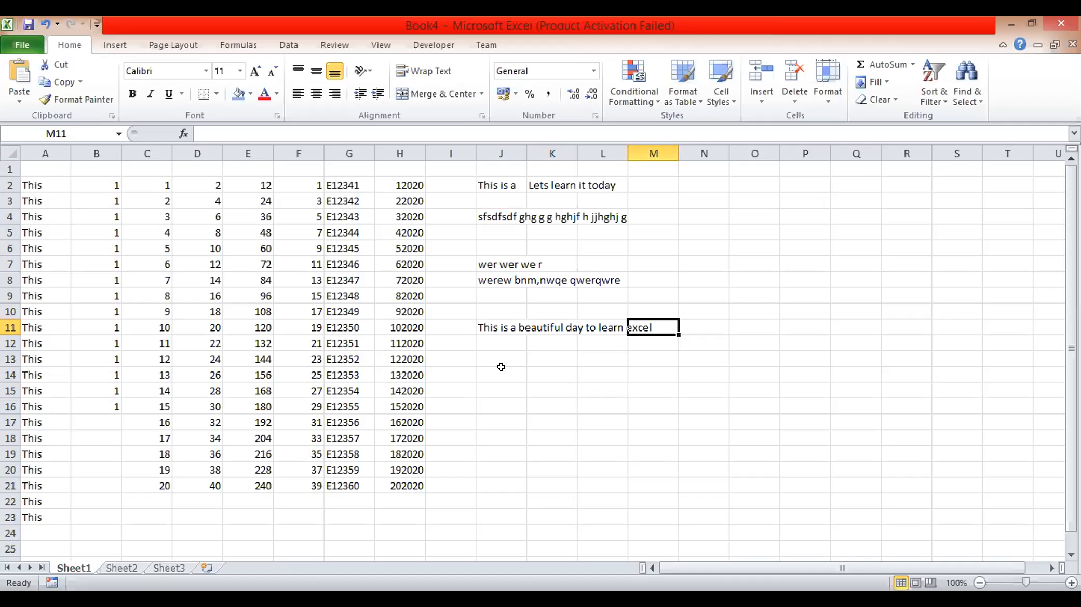
Step: Merge and center cells J11 to M11 and check that the sentence sits in one merged cell
{"action": "left_click_drag", "start_coordinate": [487, 324], "coordinate": [656, 323]}
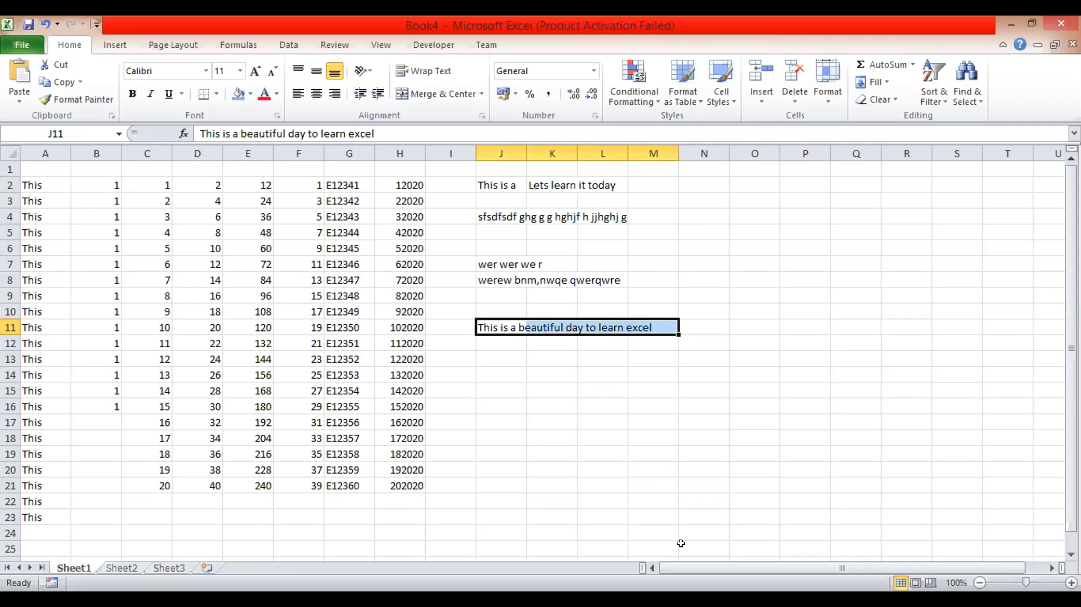
{"action": "left_click", "coordinate": [424, 96]}
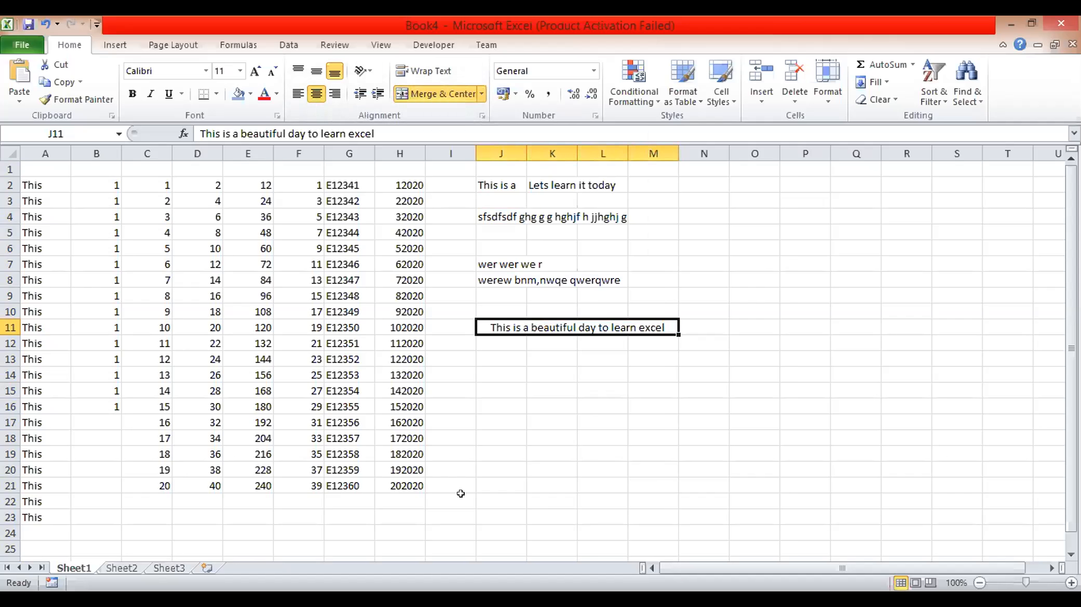
{"action": "left_click", "coordinate": [552, 342]}
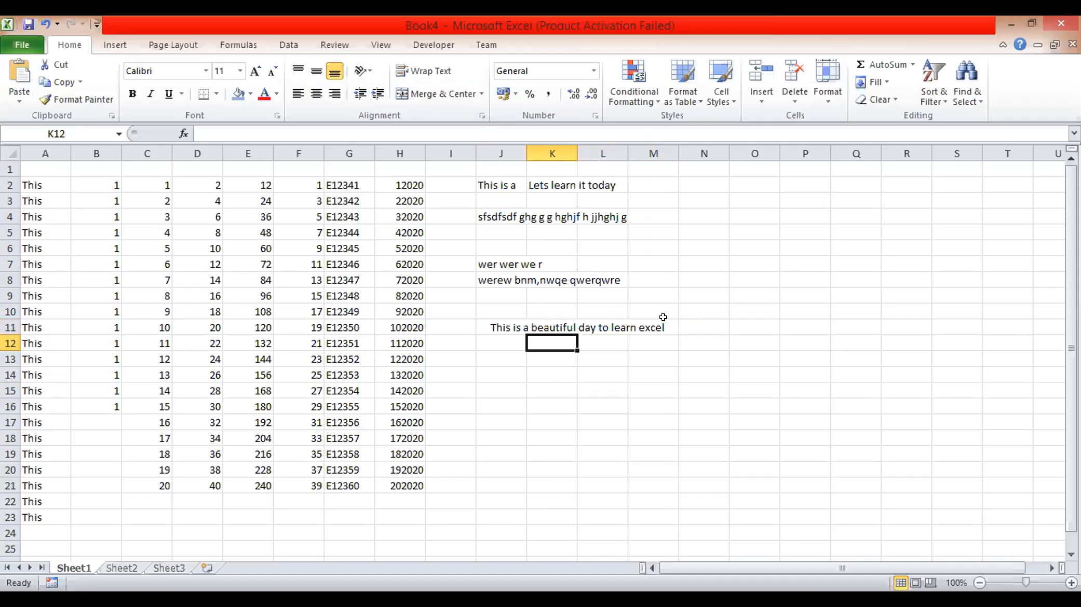
{"action": "left_click", "coordinate": [632, 330]}
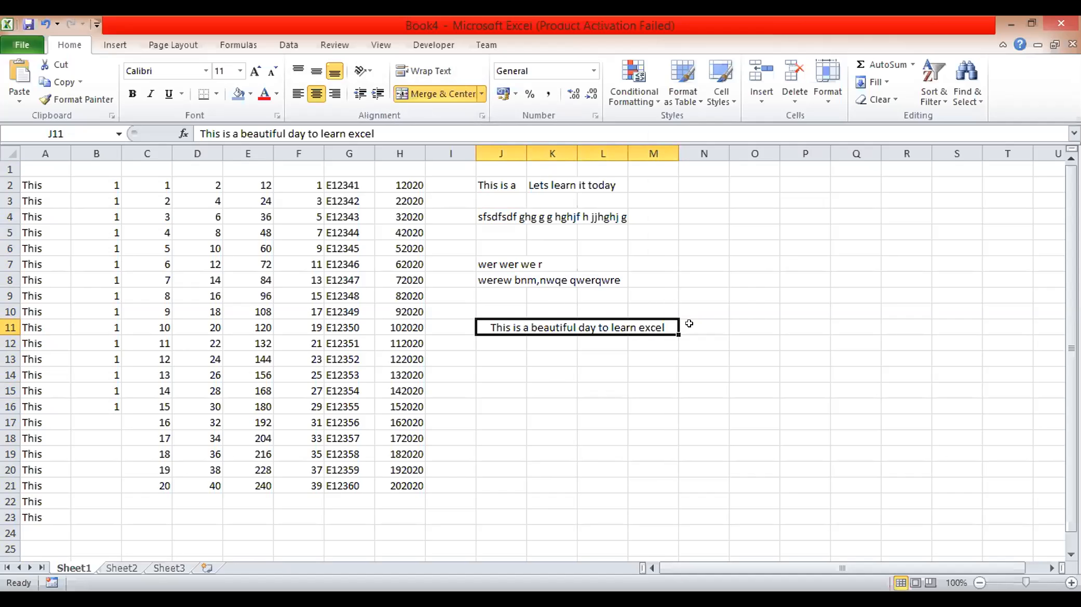
Step: Enter "sdgdsg" in cell N11 beside the merged cell and delete it again
{"action": "key", "text": "Right"}
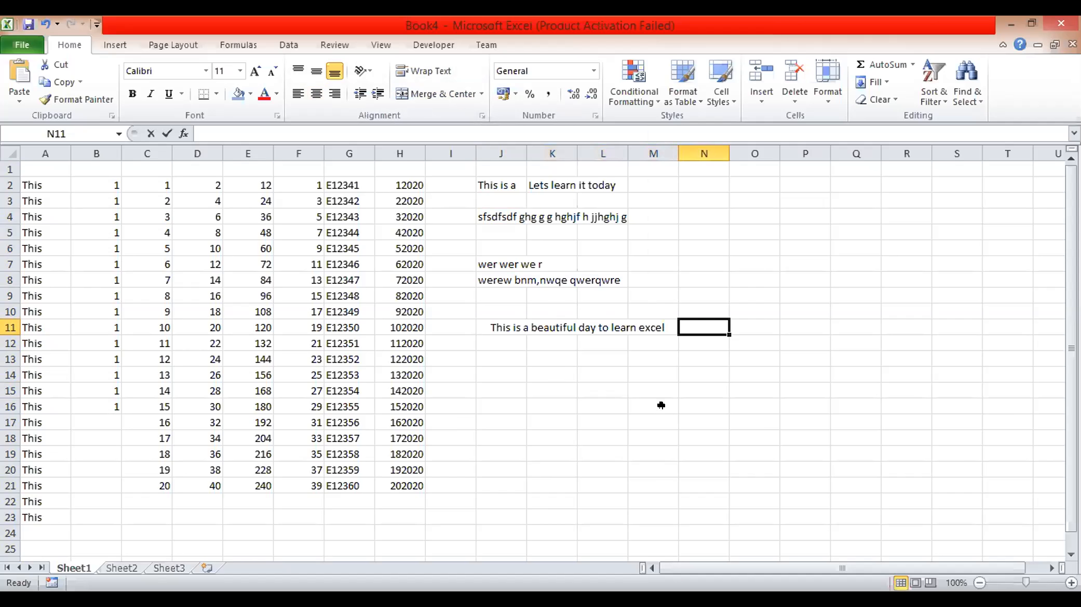
{"action": "type", "text": "sdgdsg"}
{"action": "key", "text": "Right"}
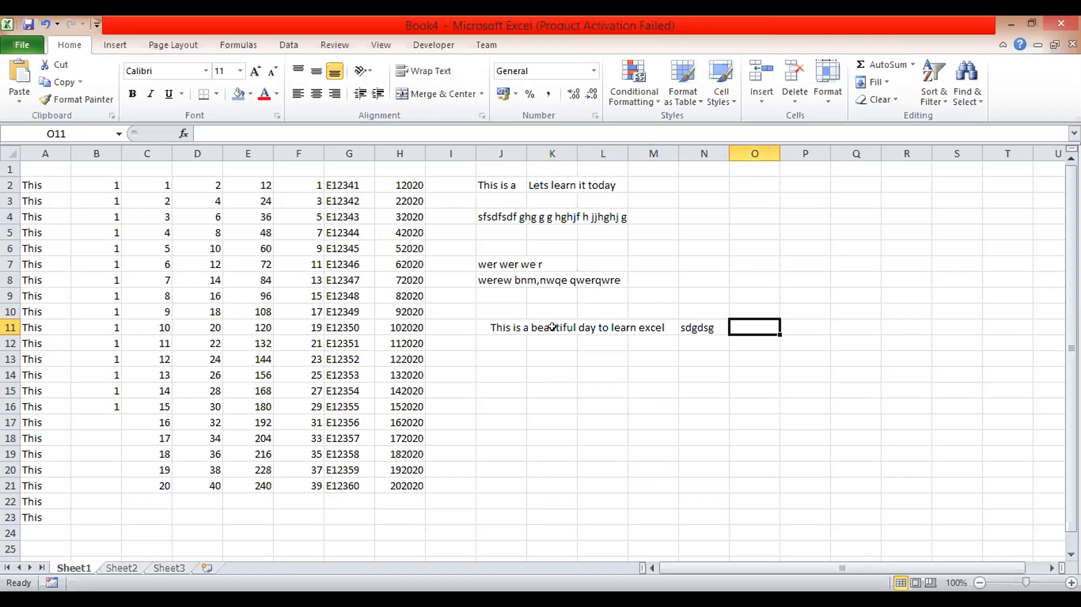
{"action": "left_click", "coordinate": [627, 332]}
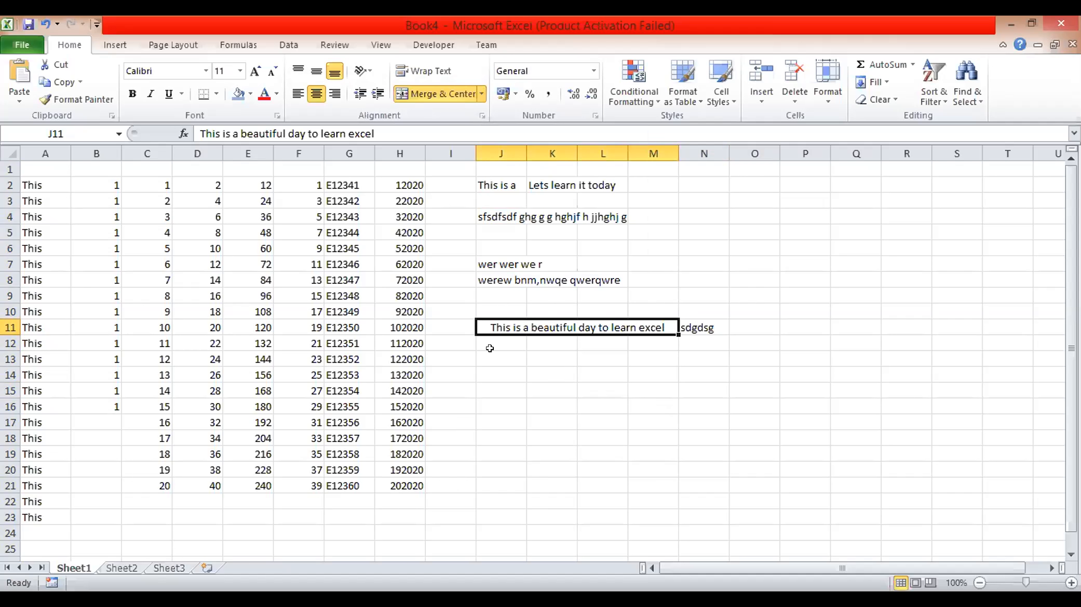
{"action": "left_click", "coordinate": [704, 323]}
{"action": "key", "text": "Delete"}
{"action": "left_click", "coordinate": [707, 390]}
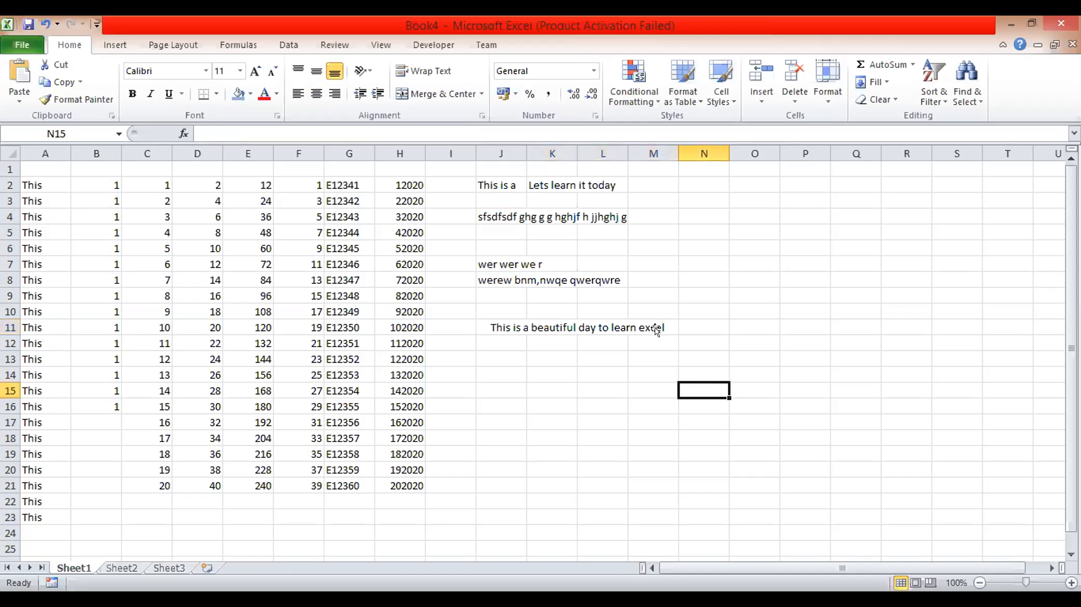
Step: Unmerge the merged sentence cell in row 11 and check cells J11 to M11 individually
{"action": "left_click", "coordinate": [656, 329]}
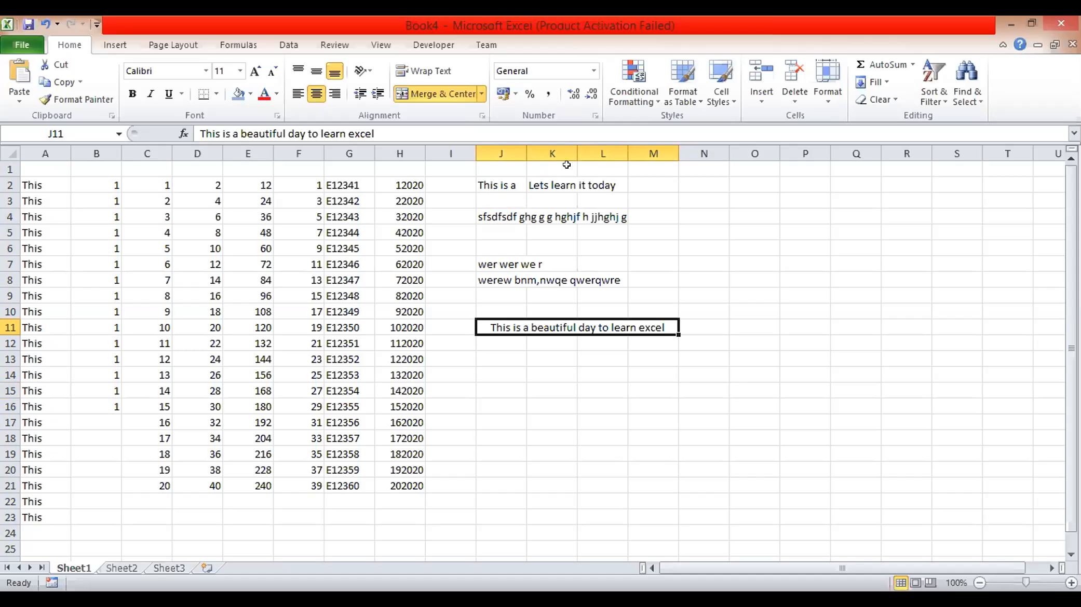
{"action": "left_click", "coordinate": [433, 95]}
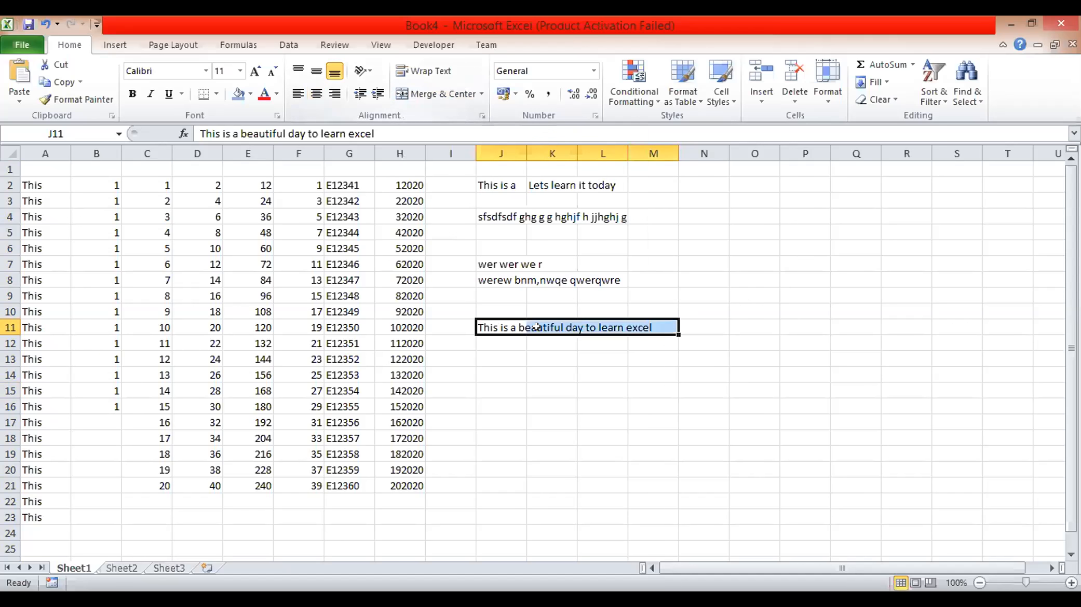
{"action": "left_click", "coordinate": [551, 438]}
{"action": "left_click", "coordinate": [499, 325]}
{"action": "left_click", "coordinate": [562, 325]}
{"action": "left_click", "coordinate": [618, 326]}
{"action": "left_click", "coordinate": [652, 326]}
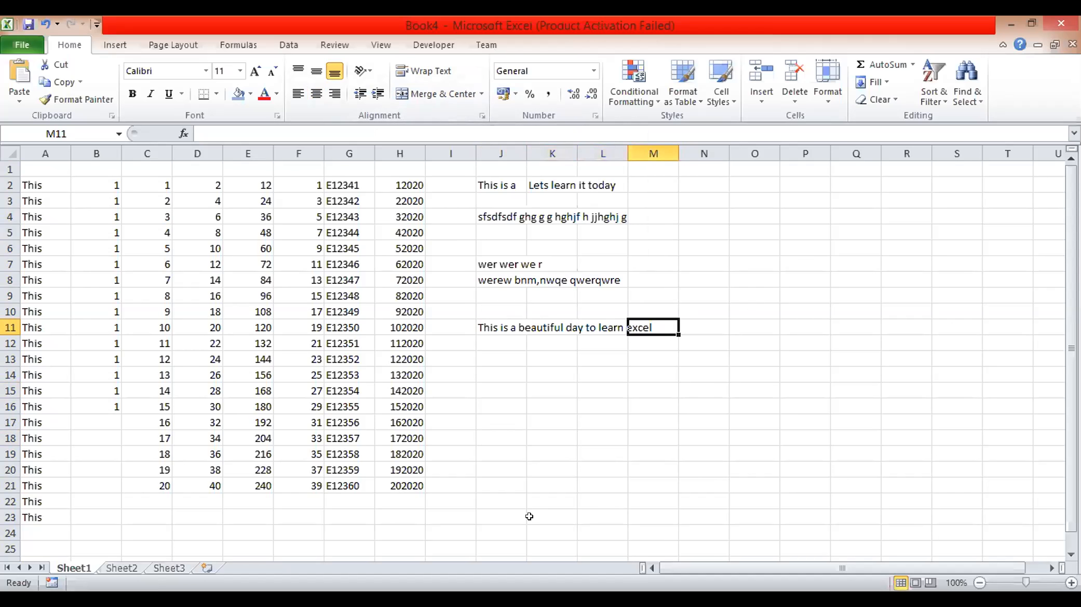
{"action": "left_click_drag", "start_coordinate": [490, 321], "coordinate": [652, 322]}
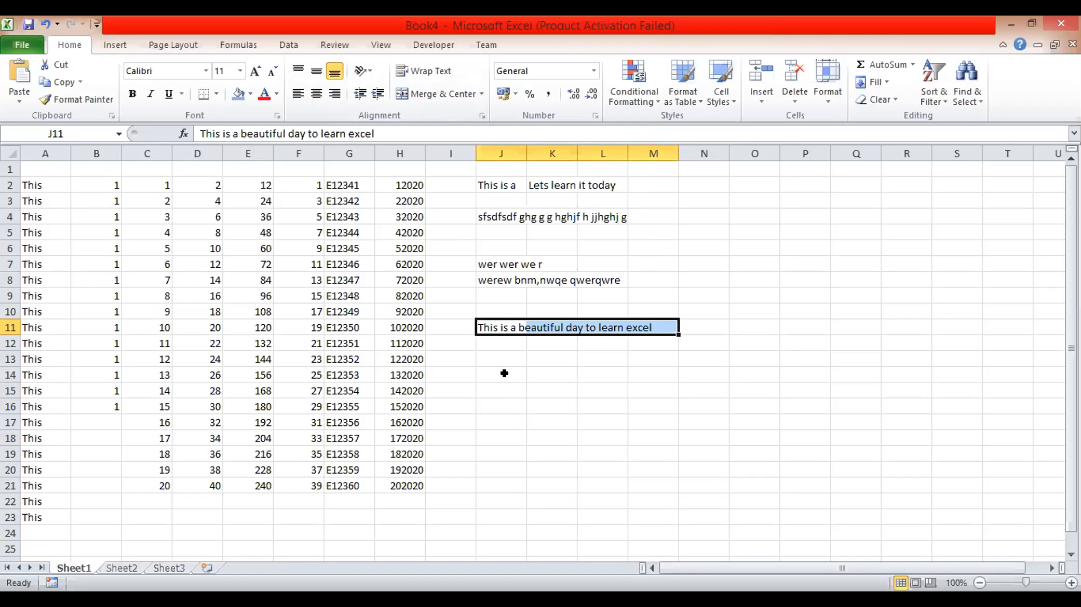
{"action": "left_click", "coordinate": [511, 355]}
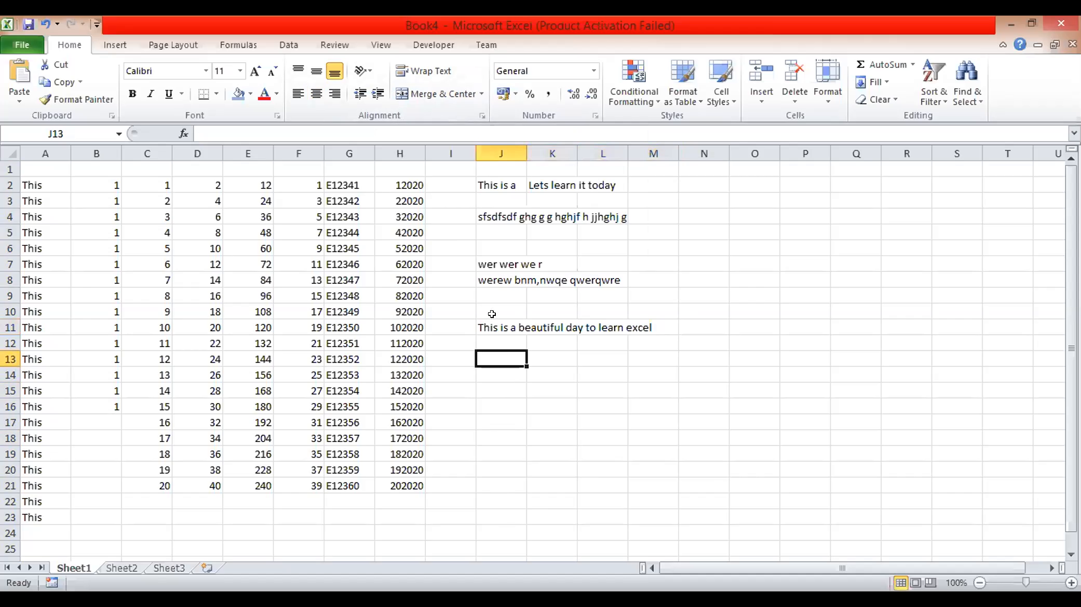
{"action": "left_click", "coordinate": [503, 331]}
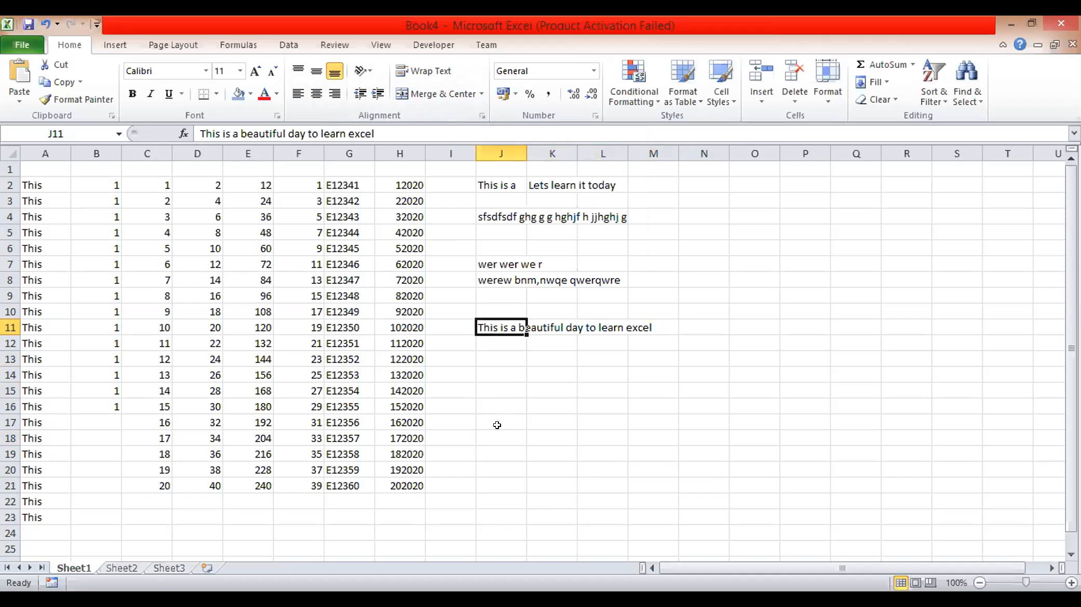
Step: Merge and center cells J11 to J21 and wrap the sentence inside the merged cell
{"action": "left_click", "coordinate": [511, 394]}
{"action": "left_click_drag", "start_coordinate": [502, 324], "coordinate": [502, 476]}
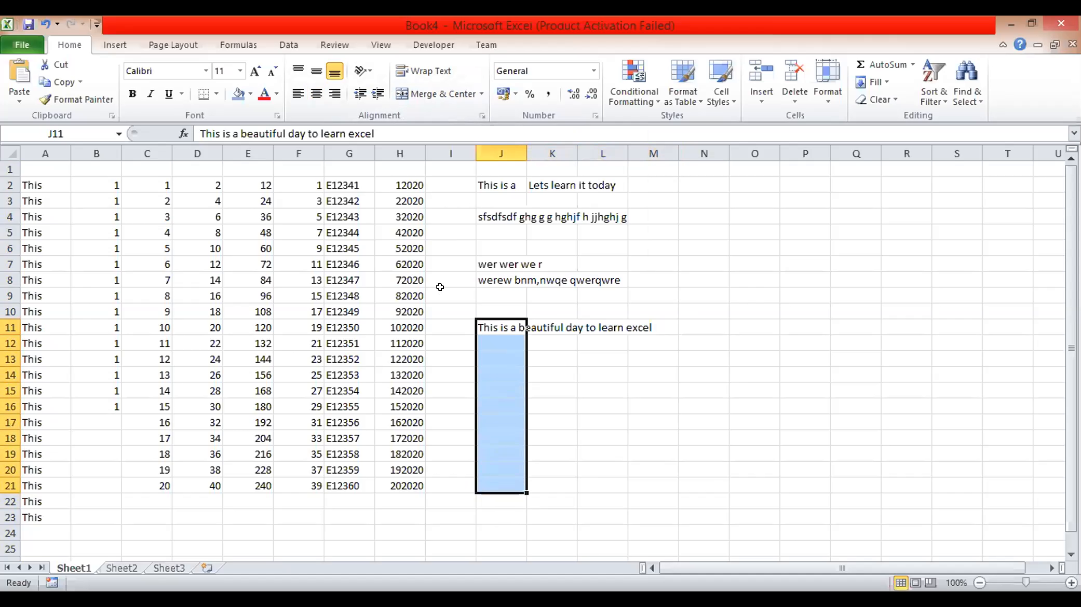
{"action": "left_click", "coordinate": [429, 99]}
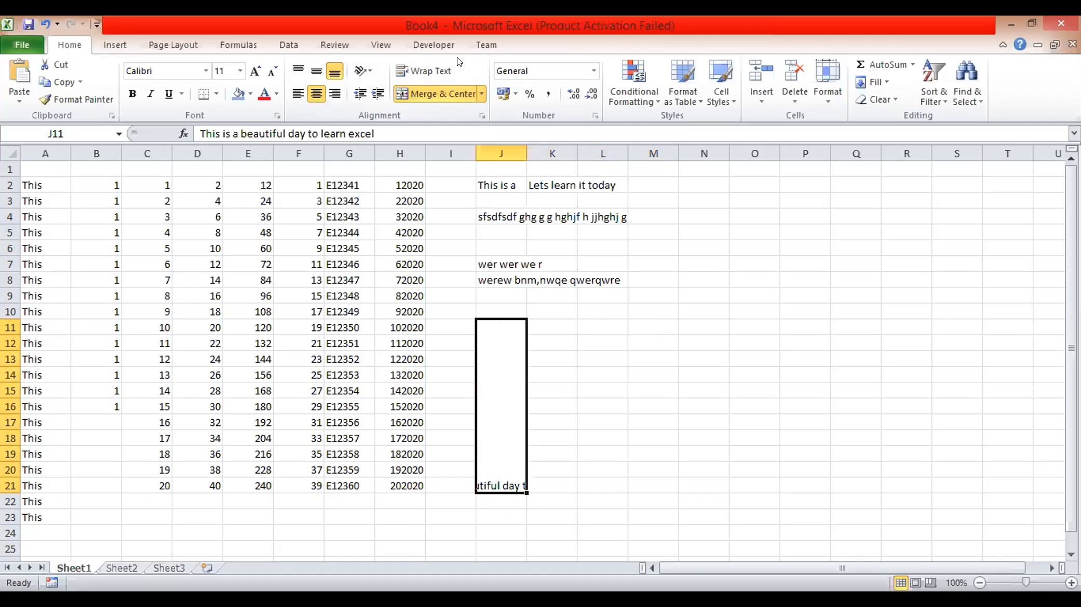
{"action": "left_click", "coordinate": [429, 70]}
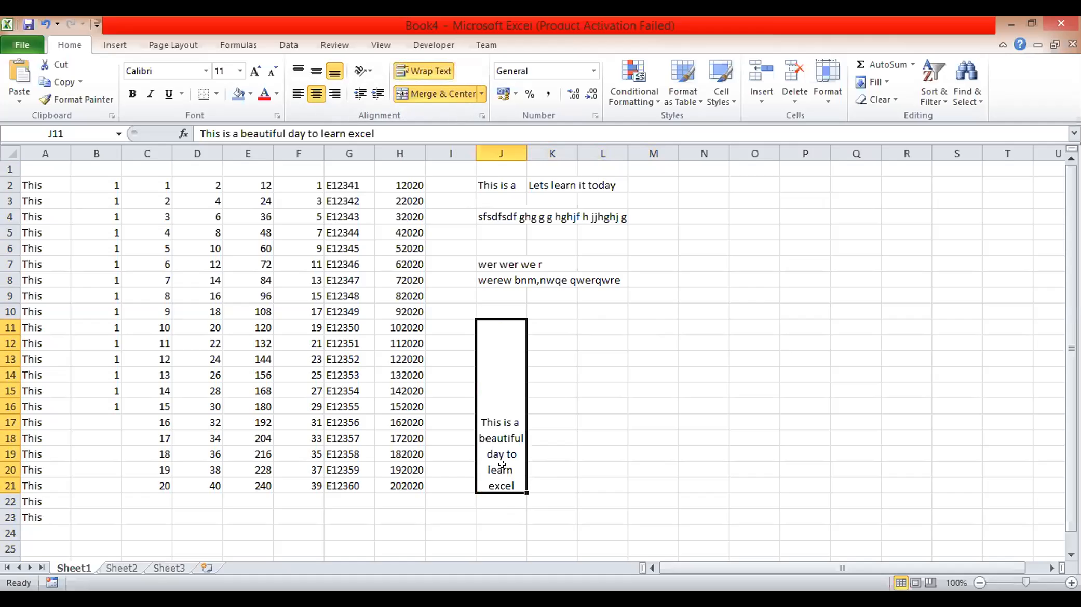
{"action": "left_click", "coordinate": [635, 467]}
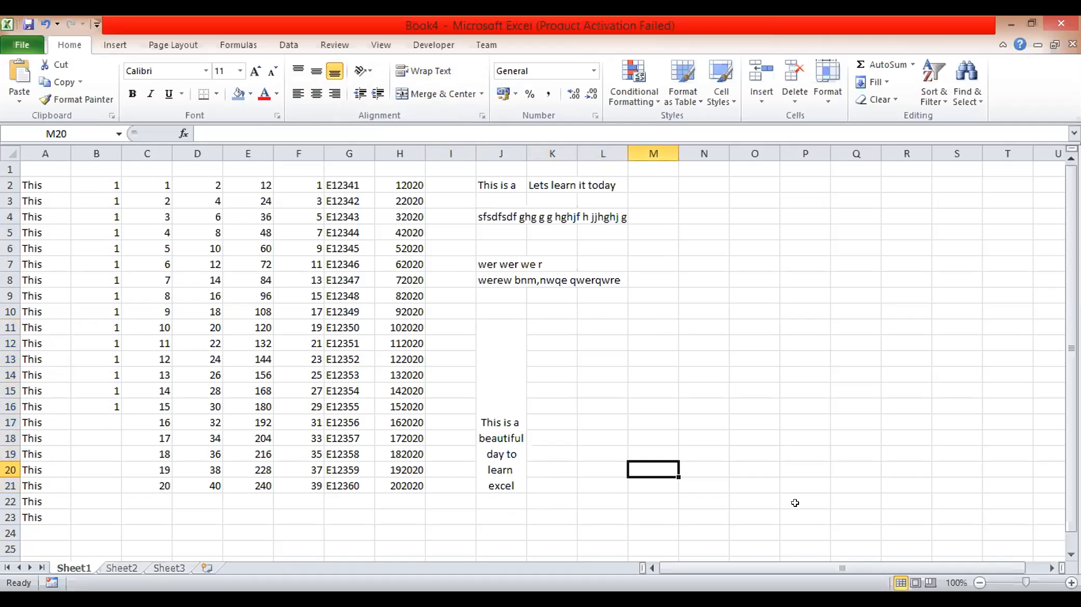
Step: Middle-align the sentence vertically in the merged J11 cell
{"action": "left_click", "coordinate": [516, 392]}
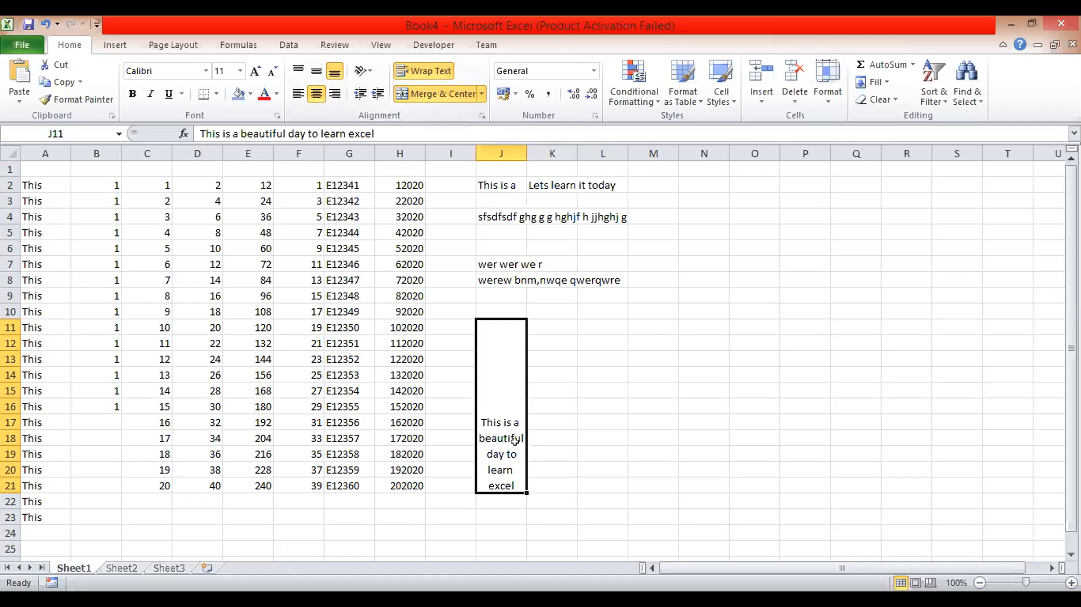
{"action": "left_click", "coordinate": [313, 73]}
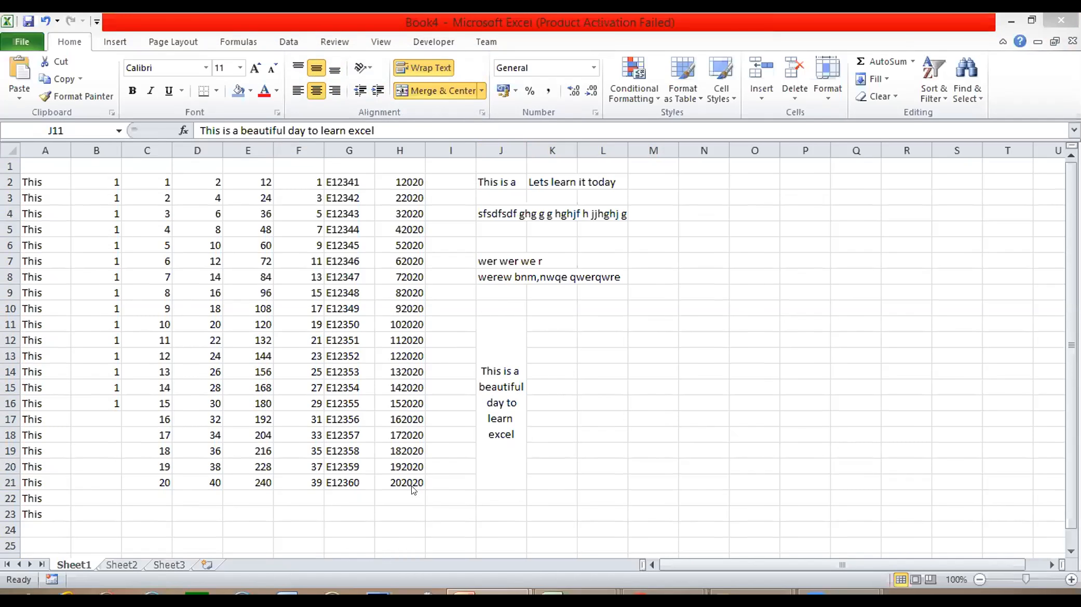
{"action": "left_click", "coordinate": [496, 500]}
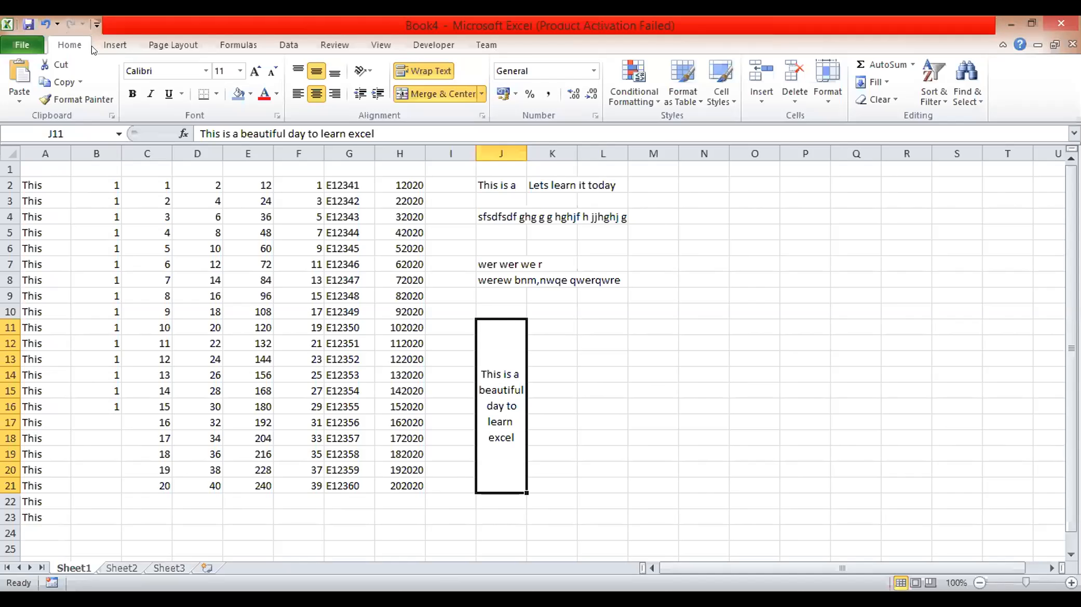
Step: Try the Vertical Text, Rotate Text Up and Rotate Text Down orientations on the merged J11 cell
{"action": "left_click", "coordinate": [360, 70]}
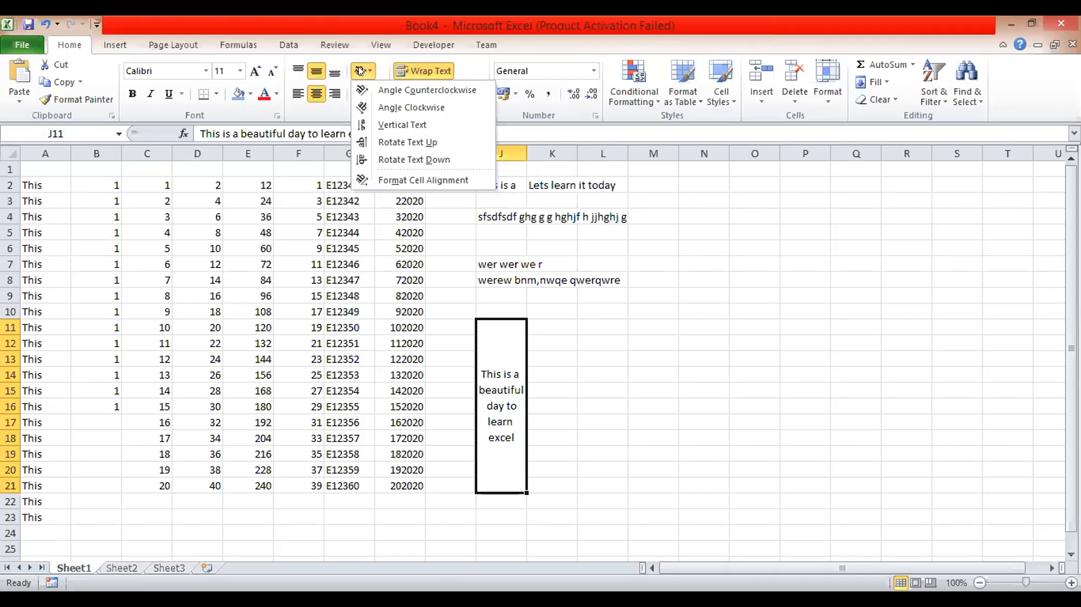
{"action": "left_click", "coordinate": [450, 96]}
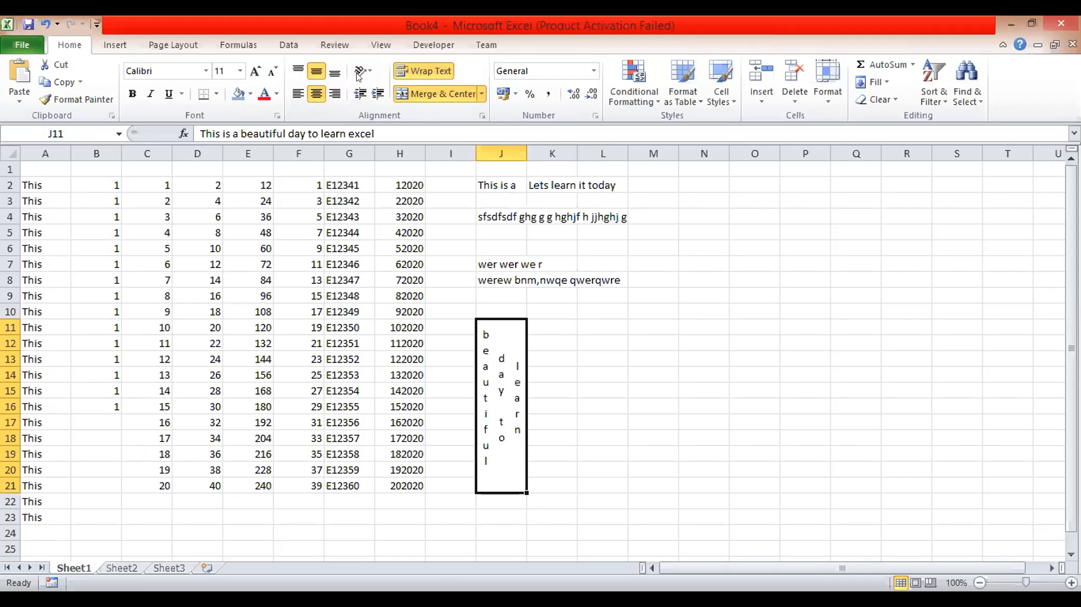
{"action": "left_click", "coordinate": [361, 71]}
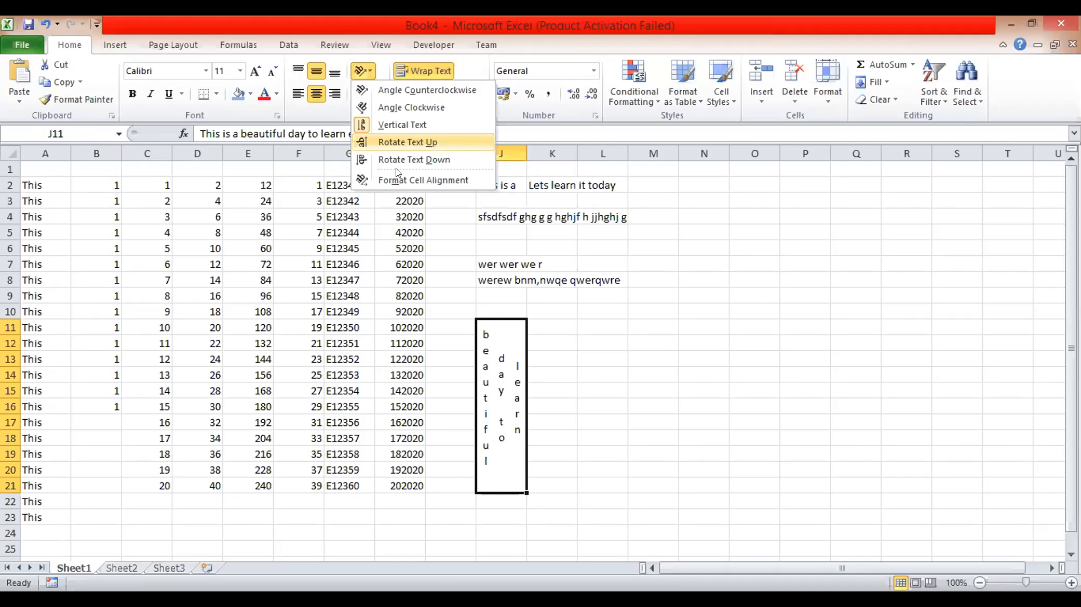
{"action": "left_click", "coordinate": [388, 142]}
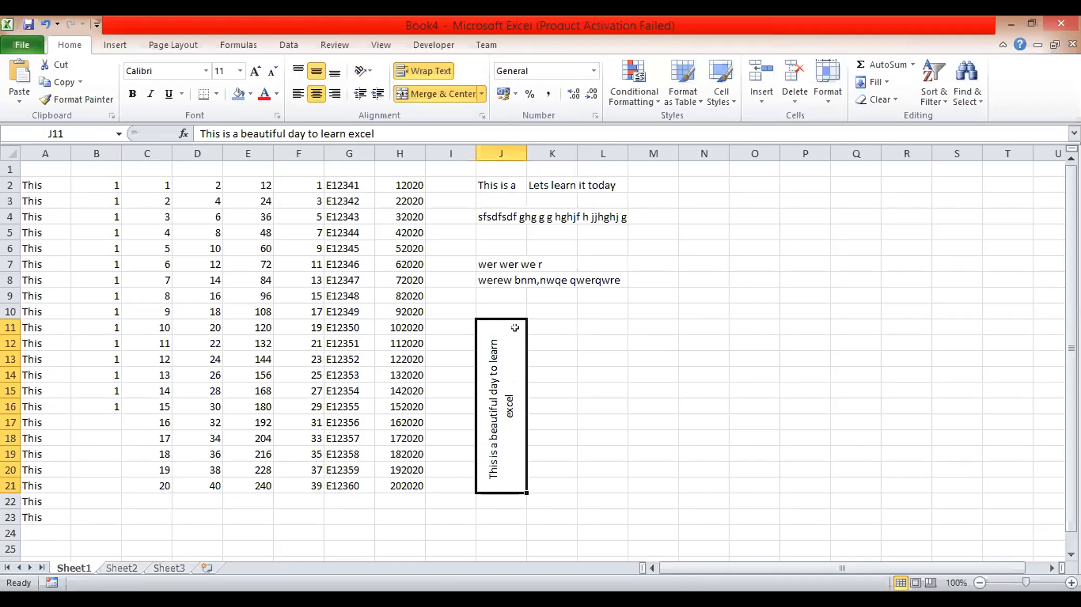
{"action": "left_click", "coordinate": [362, 72]}
{"action": "left_click", "coordinate": [414, 160]}
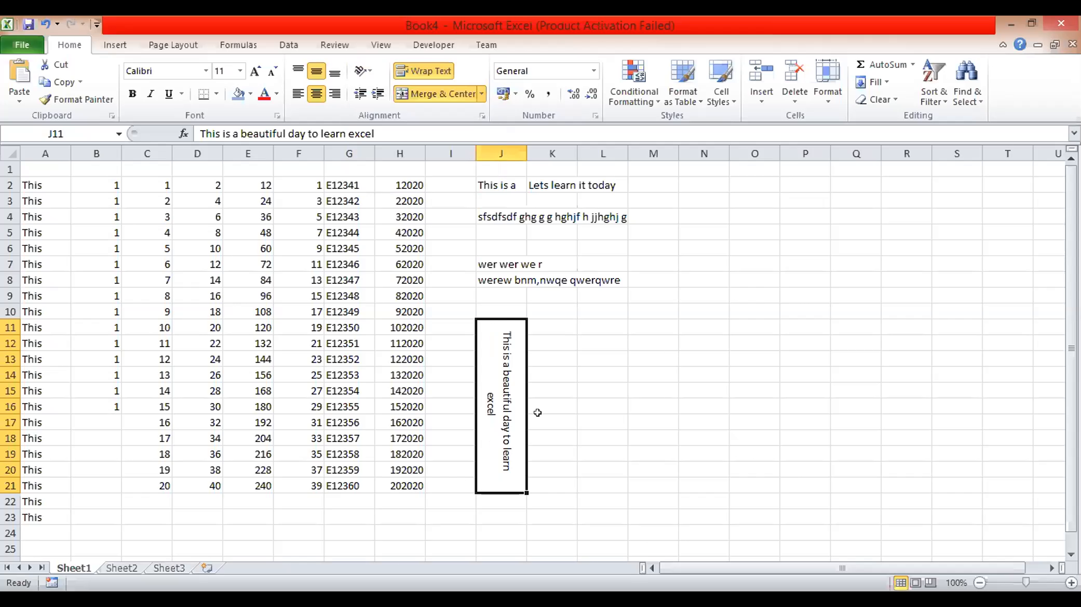
Step: Set the text orientation of the merged J11 cell to -25 degrees through the cell alignment settings
{"action": "left_click", "coordinate": [363, 71]}
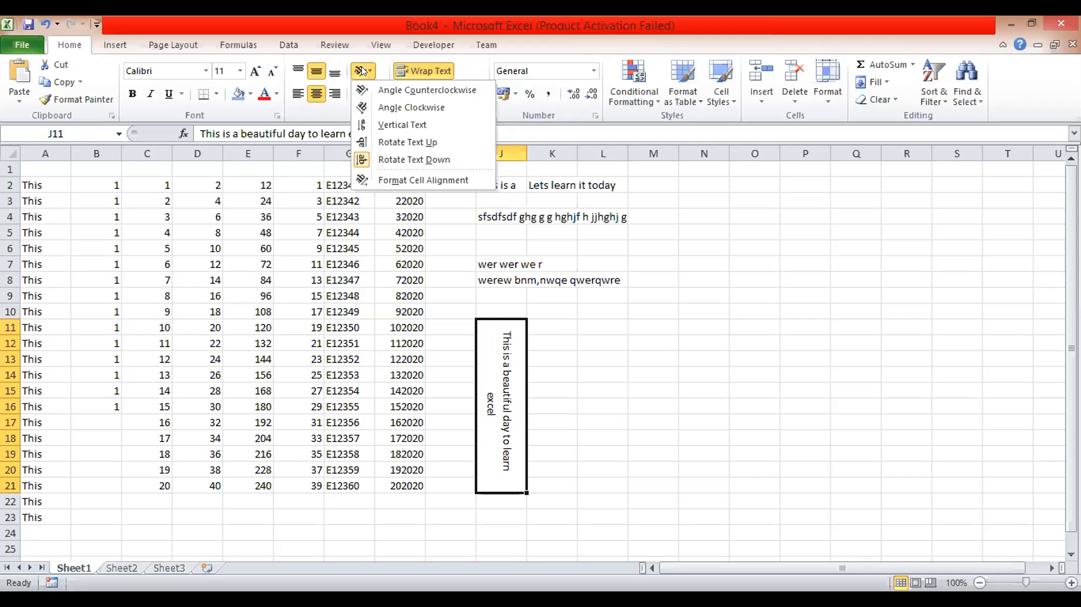
{"action": "left_click", "coordinate": [409, 179]}
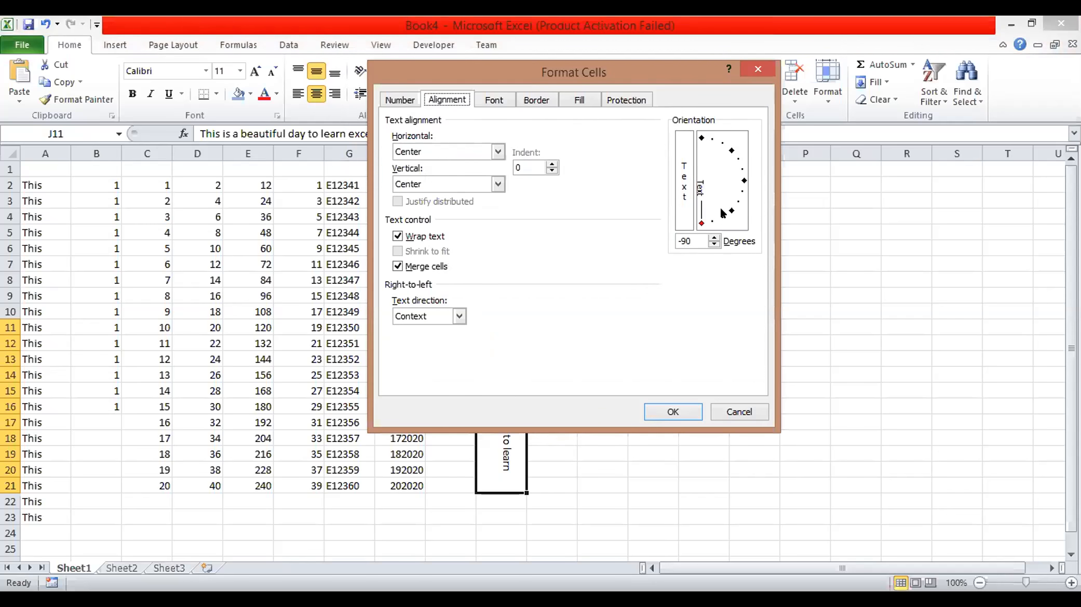
{"action": "left_click_drag", "start_coordinate": [702, 219], "coordinate": [734, 197]}
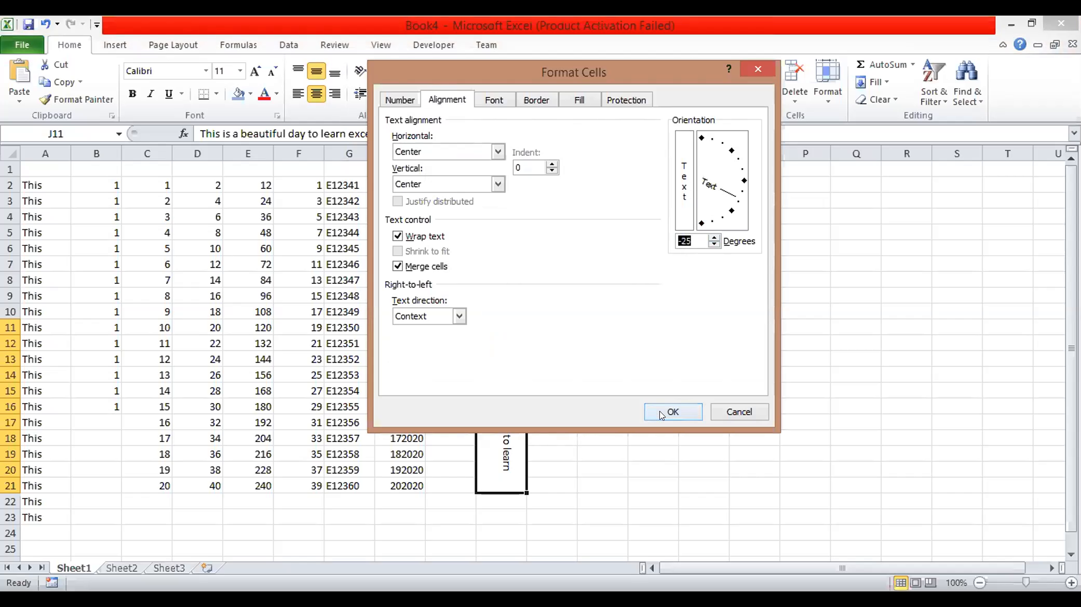
{"action": "key", "text": "Return"}
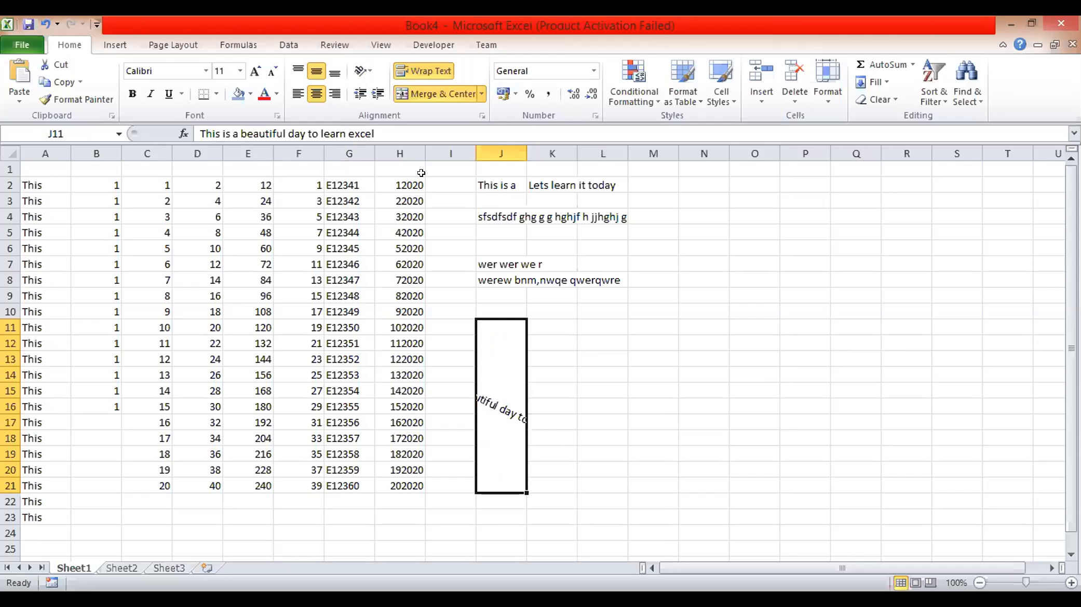
Step: Turn the merged cell's text orientation back to -90 degrees in the cell alignment settings
{"action": "left_click", "coordinate": [362, 76]}
{"action": "left_click", "coordinate": [388, 182]}
{"action": "left_click_drag", "start_coordinate": [736, 195], "coordinate": [702, 222]}
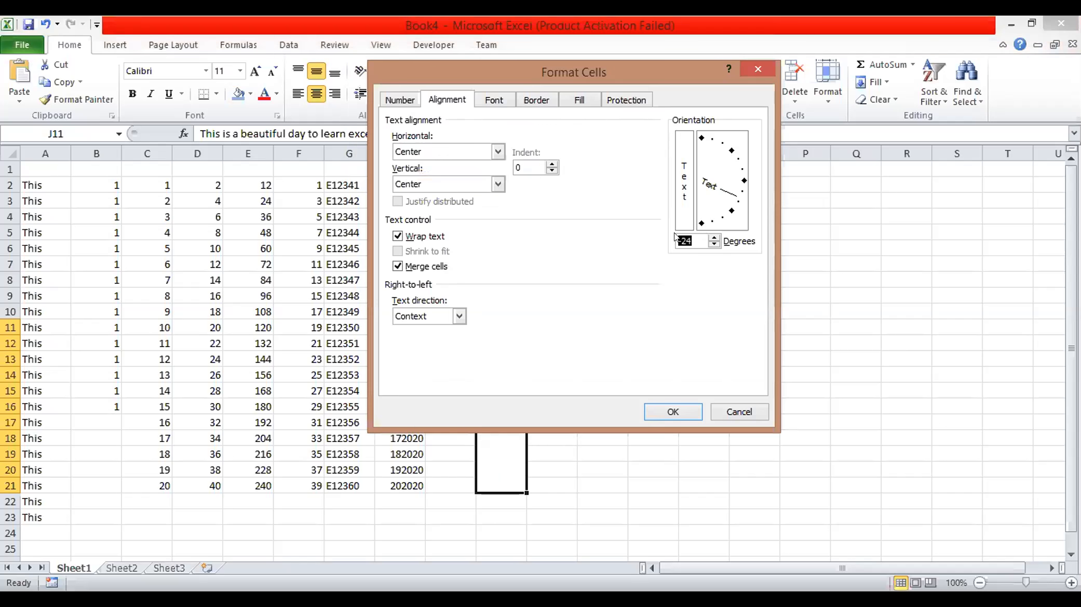
{"action": "left_click", "coordinate": [667, 413]}
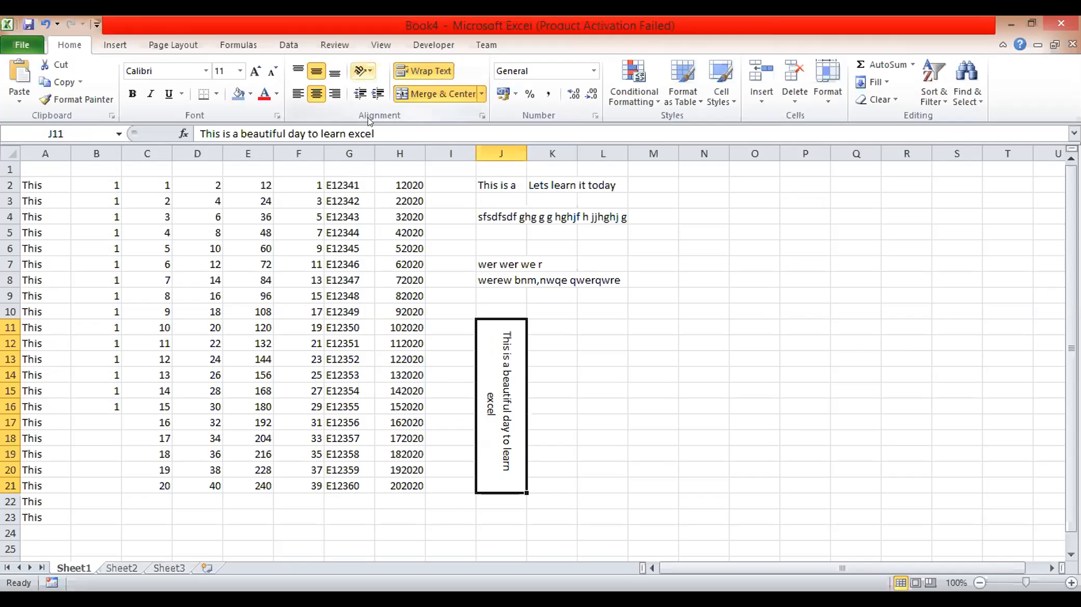
Step: Switch off Rotate Text Down for the merged J11 cell so its text runs horizontally
{"action": "left_click", "coordinate": [362, 70]}
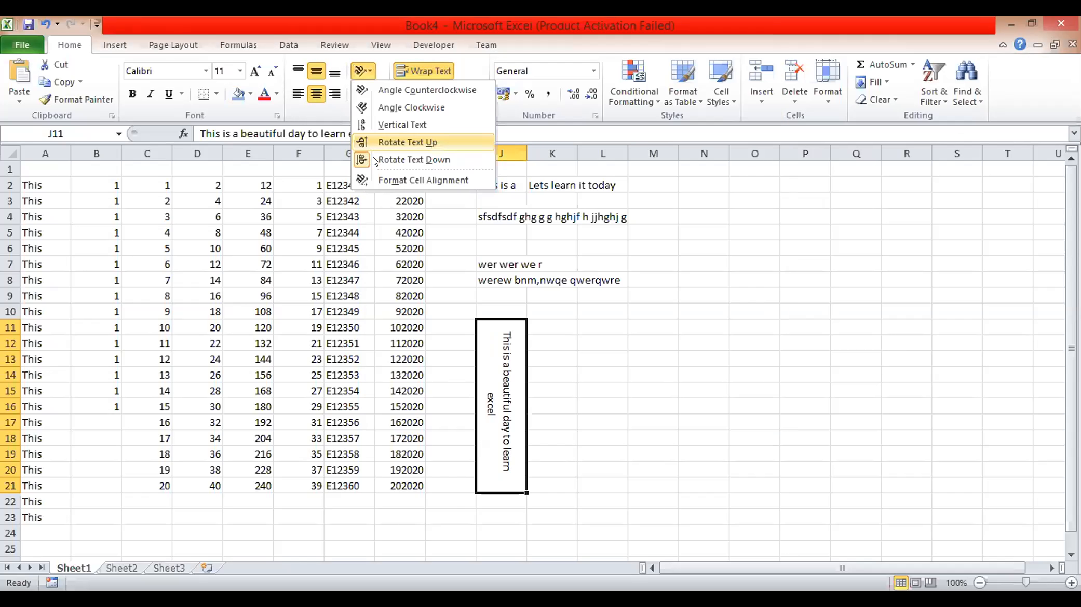
{"action": "left_click", "coordinate": [488, 424]}
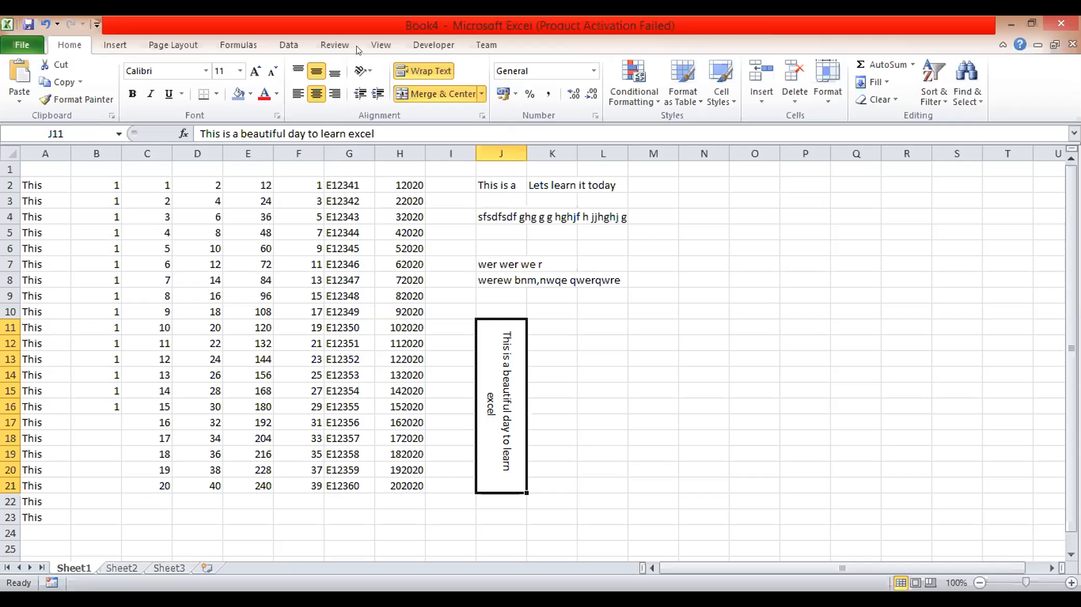
{"action": "left_click", "coordinate": [358, 71]}
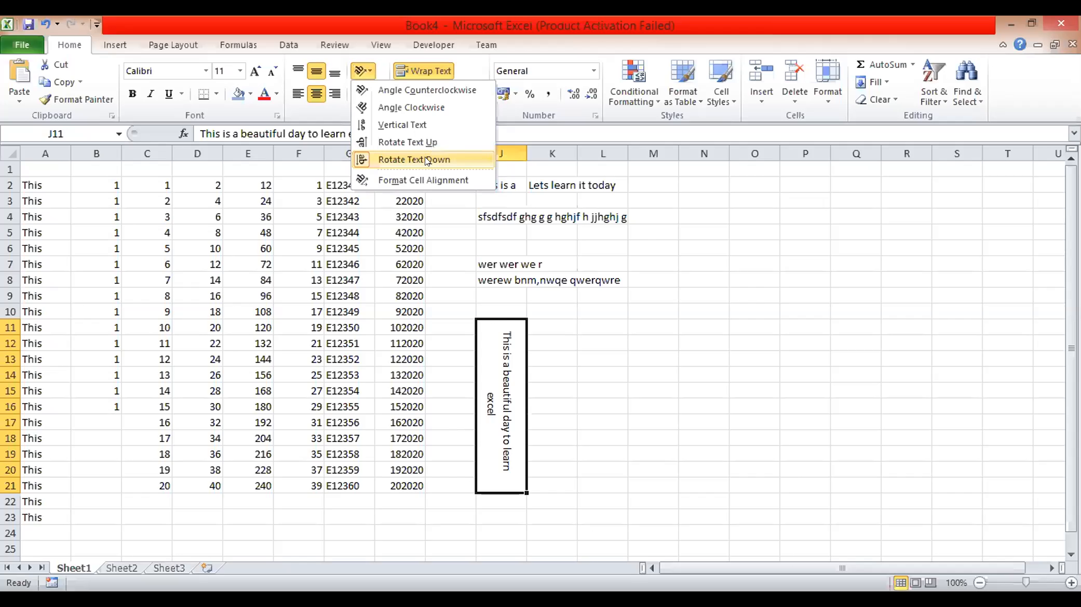
{"action": "left_click", "coordinate": [358, 160]}
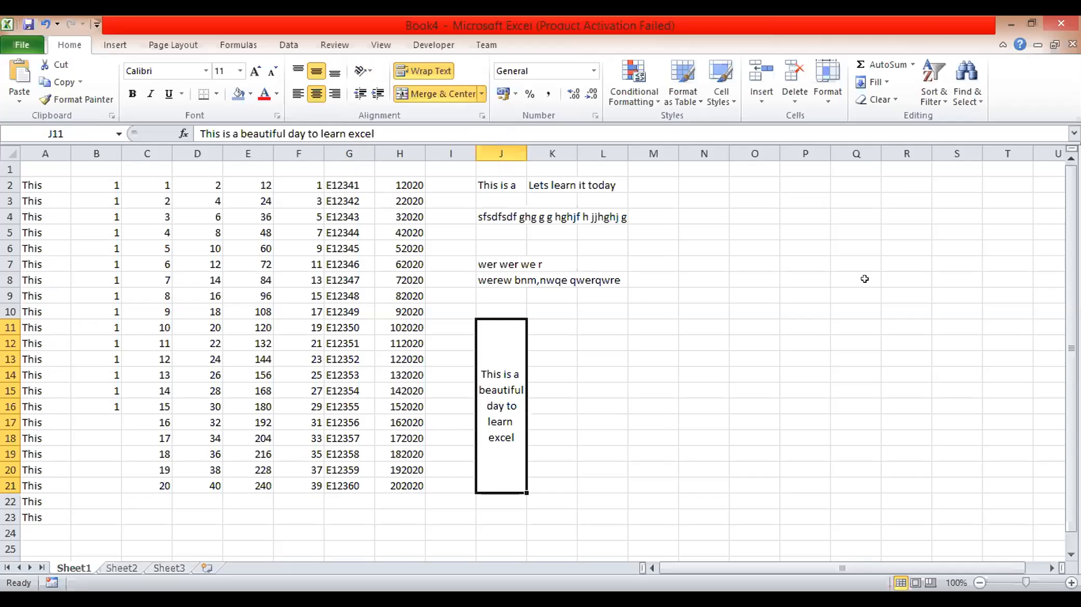
Step: Tilt the merged J11 cell's text upward to 30 degrees with a custom cell orientation
{"action": "left_click", "coordinate": [362, 70]}
{"action": "left_click", "coordinate": [410, 181]}
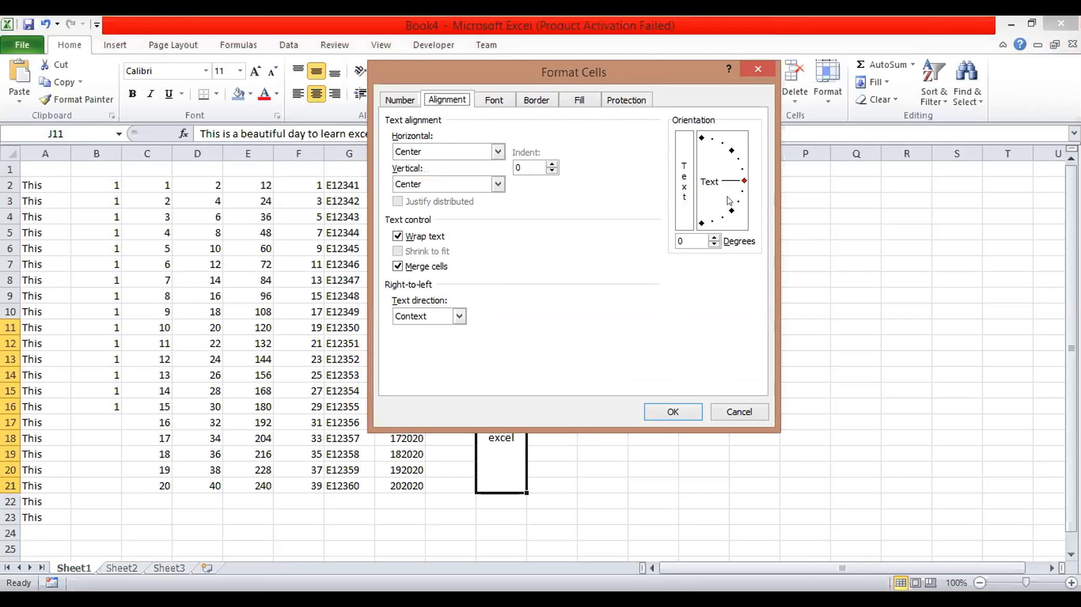
{"action": "left_click", "coordinate": [727, 155]}
{"action": "left_click", "coordinate": [672, 412]}
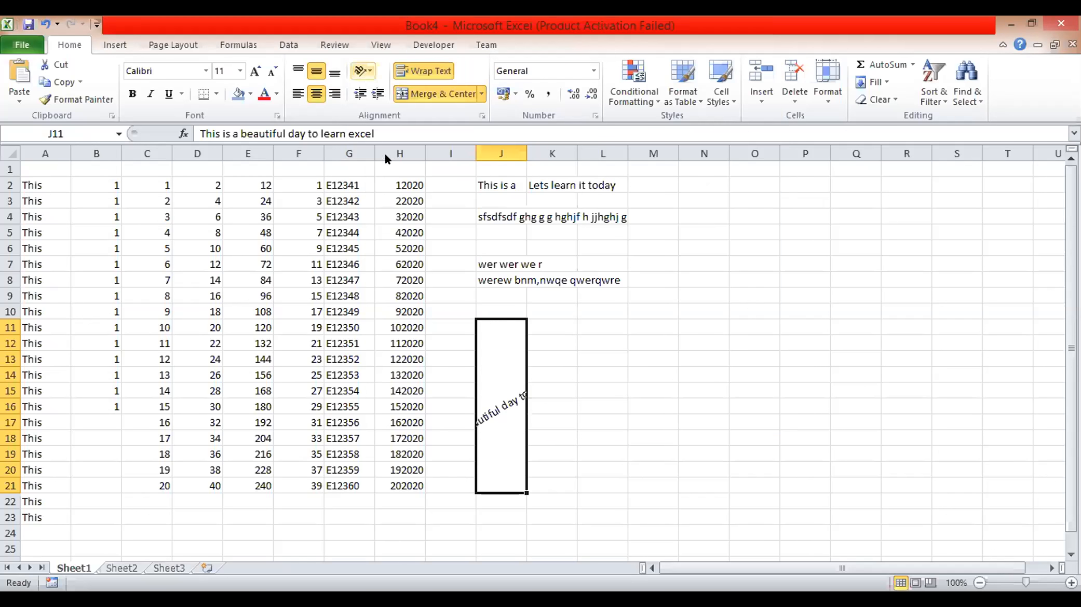
Step: Set the merged J11 cell's text orientation to 0 degrees in the cell alignment settings
{"action": "left_click", "coordinate": [362, 71]}
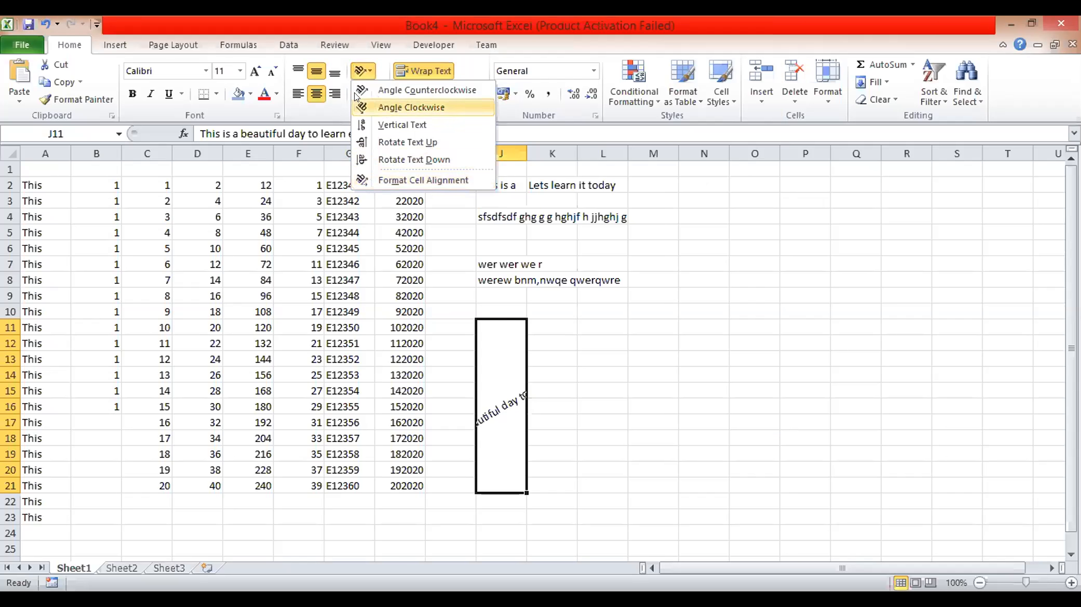
{"action": "left_click", "coordinate": [398, 181]}
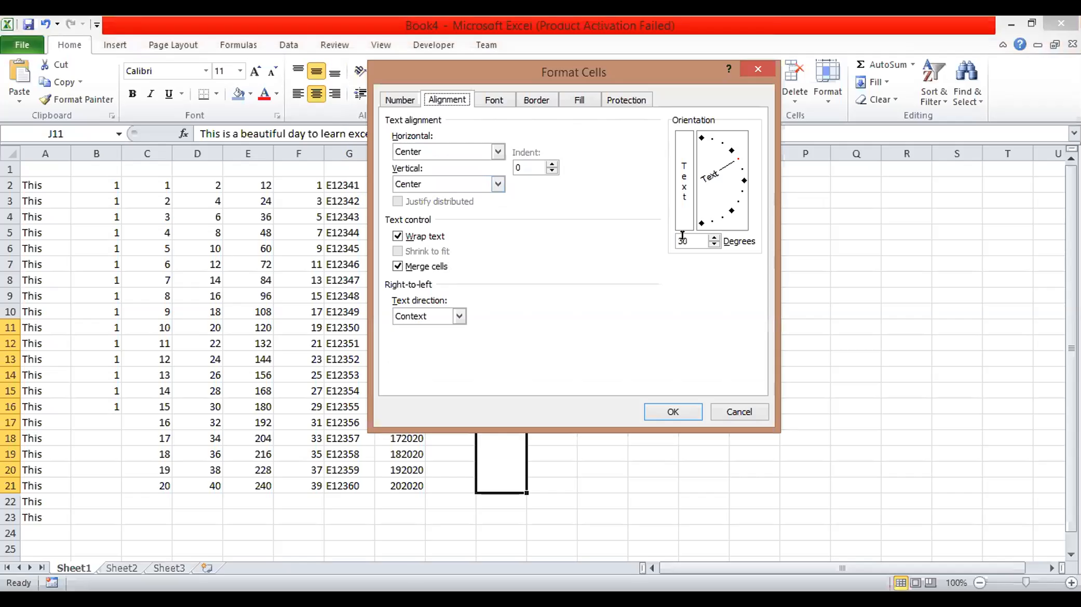
{"action": "left_click_drag", "start_coordinate": [690, 241], "coordinate": [635, 242]}
{"action": "type", "text": "0"}
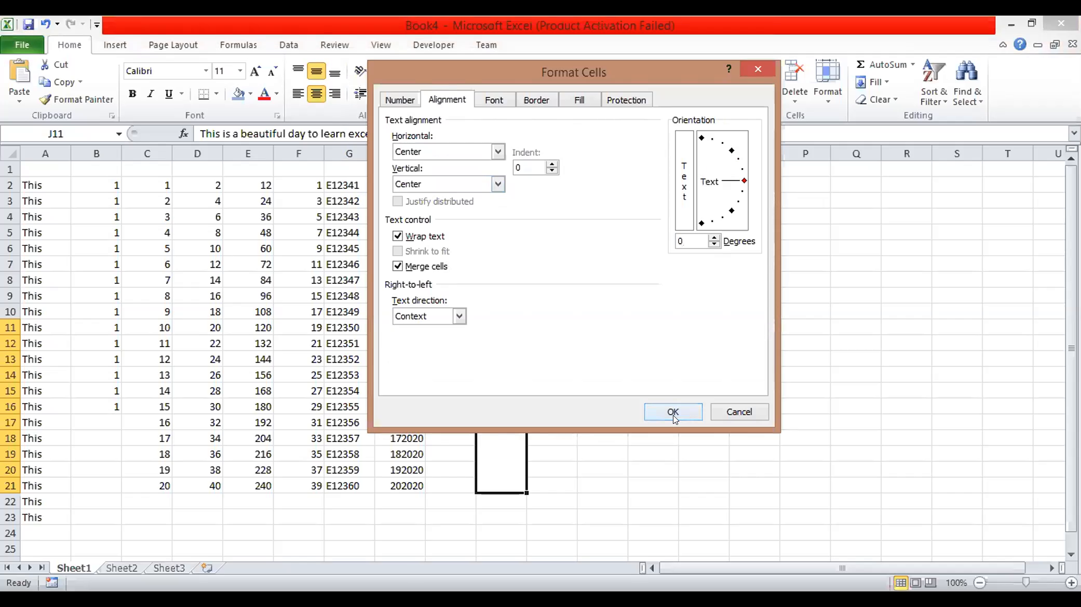
{"action": "key", "text": "Return"}
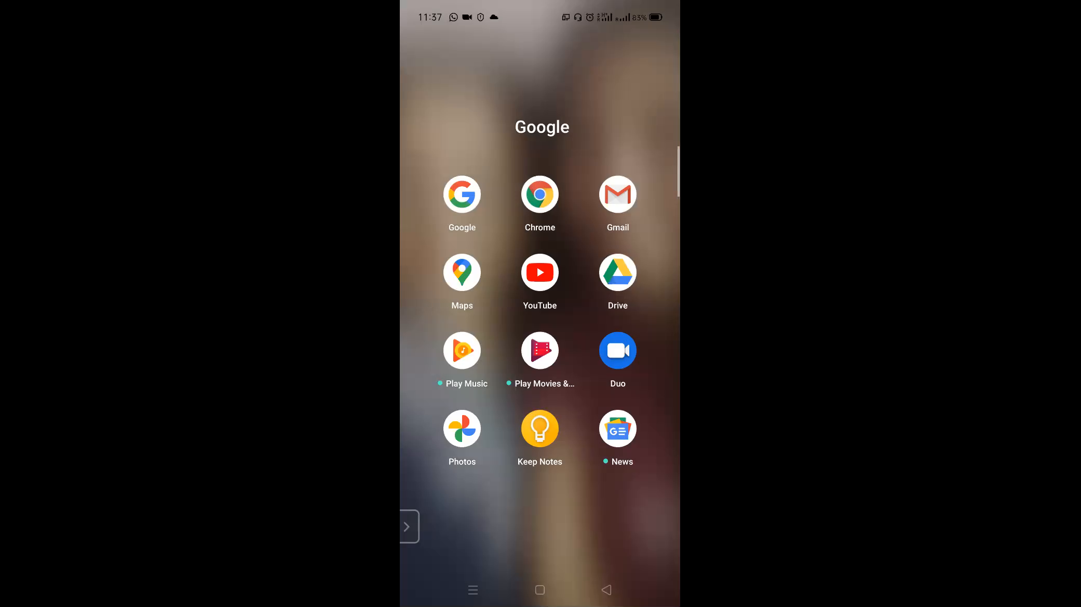
Step: Switch to Google Drive on the phone and create a new blank Google Sheets spreadsheet
{"action": "left_click", "coordinate": [618, 272]}
{"action": "scroll", "coordinate": [540, 296], "scroll_direction": "up", "scroll_amount": 3}
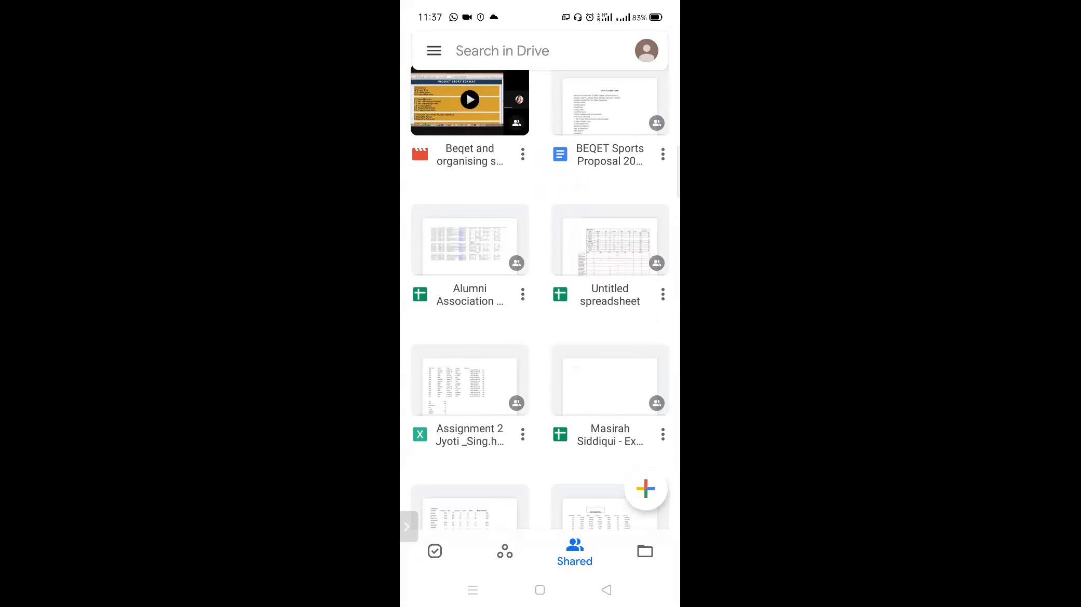
{"action": "left_click", "coordinate": [645, 489]}
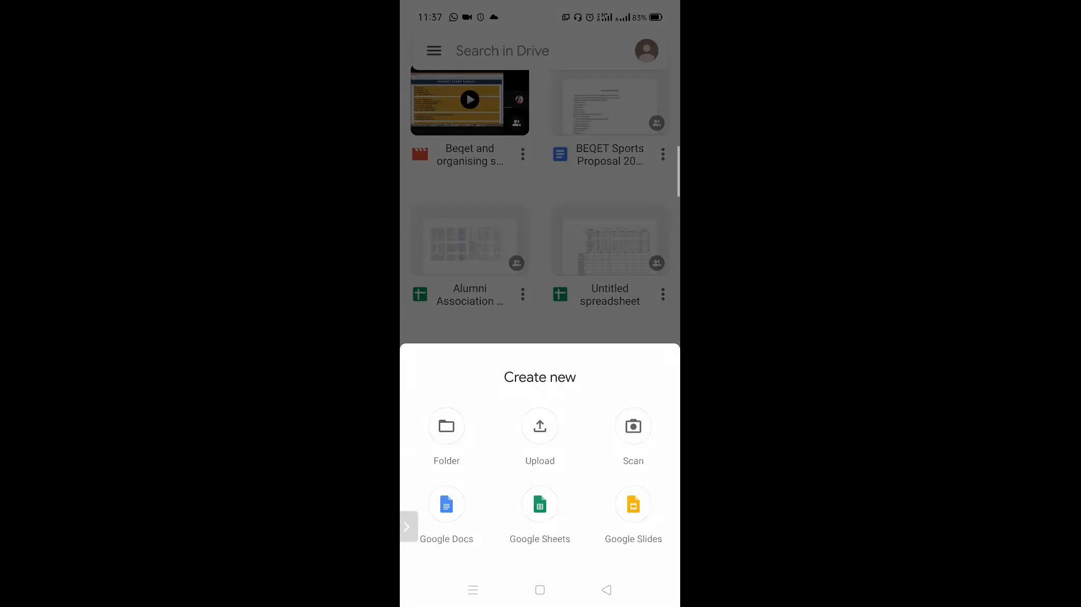
{"action": "left_click", "coordinate": [606, 590]}
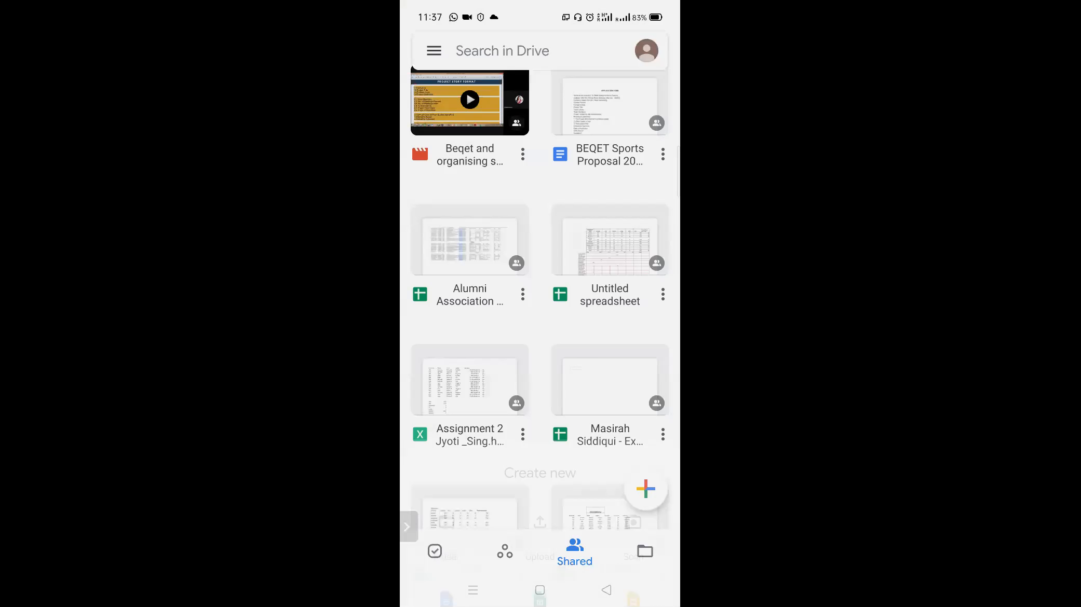
{"action": "left_click", "coordinate": [645, 488]}
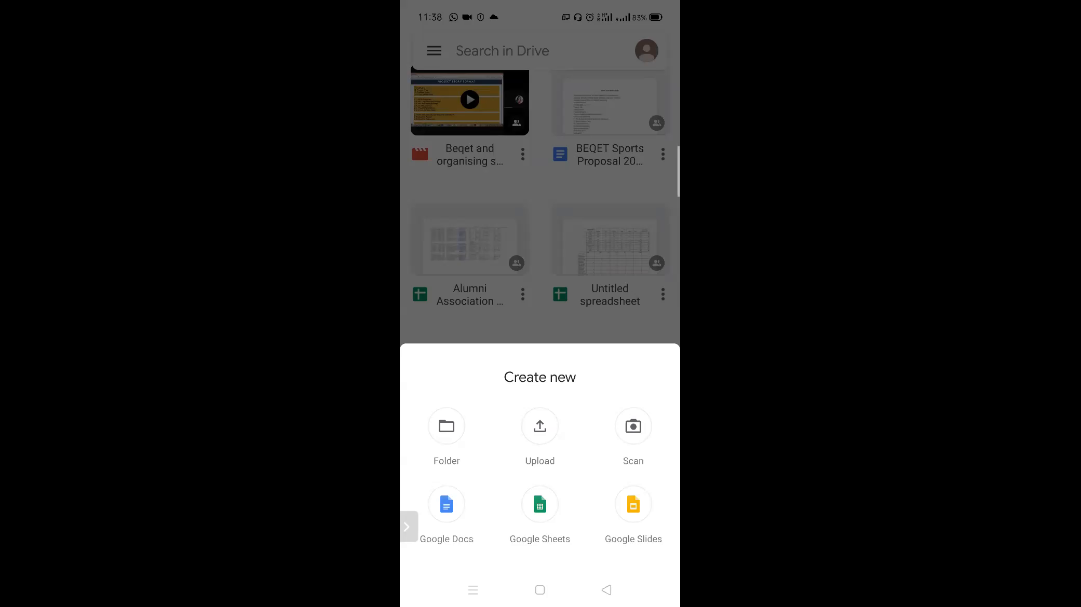
{"action": "left_click", "coordinate": [540, 504]}
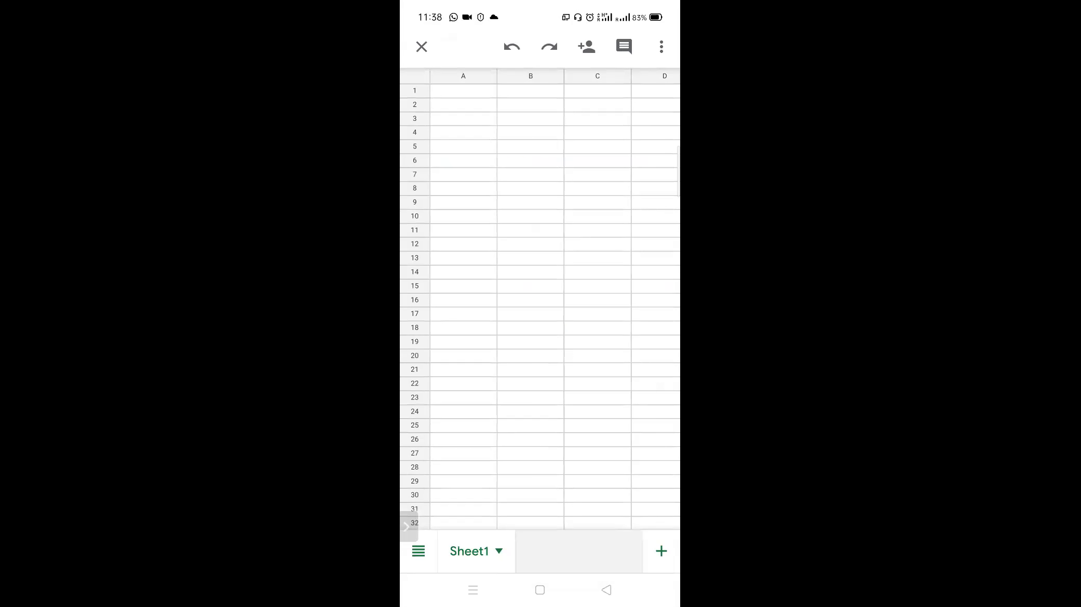